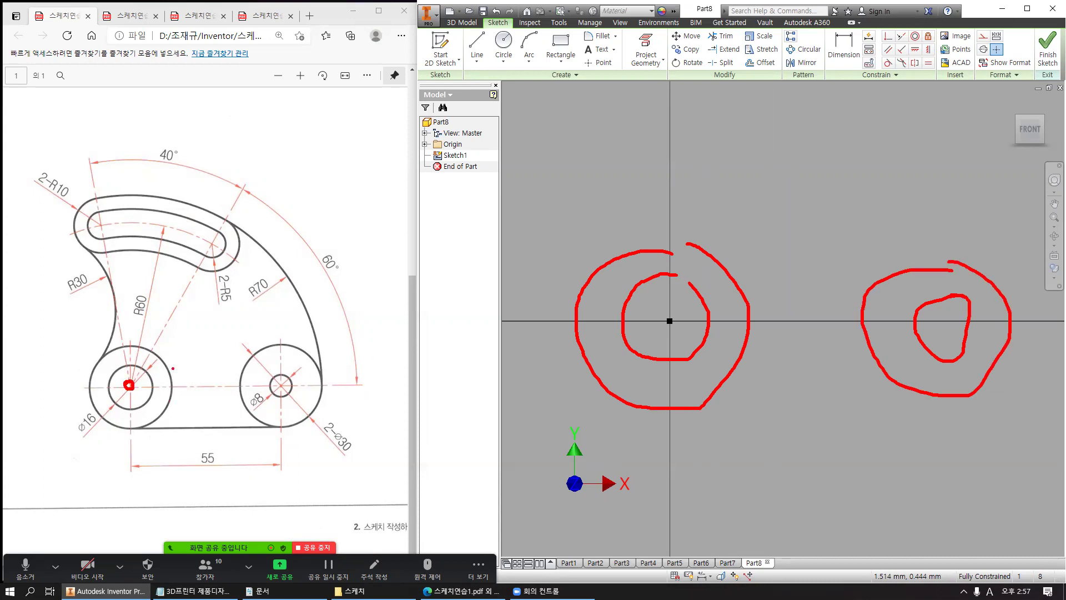
Draw two concentric circles centred on the origin with diameters of 16 mm and 30 mm.
left_click(509, 49)
left_click(670, 320)
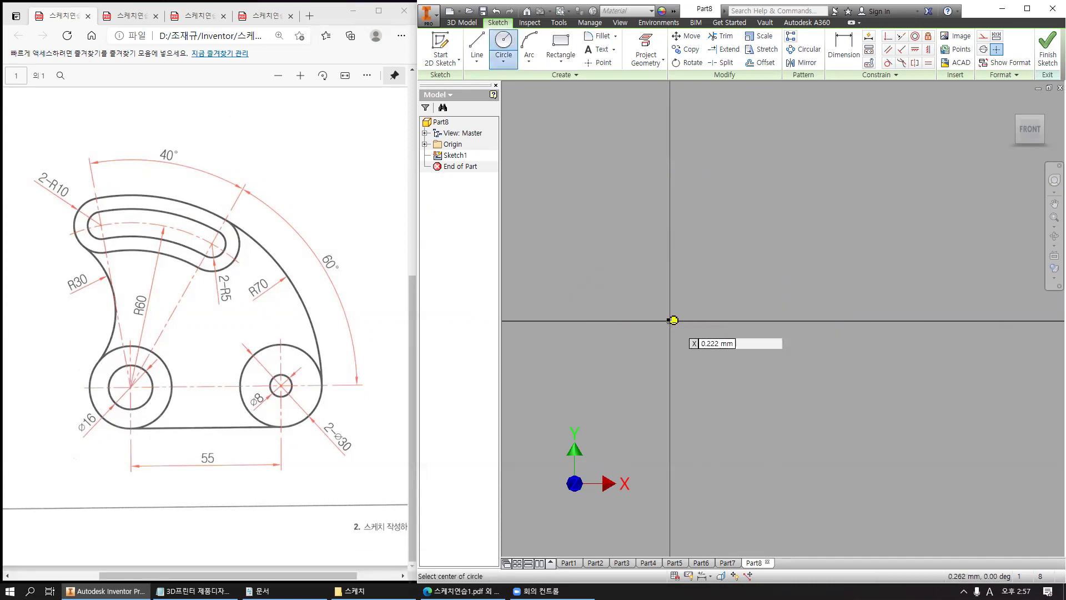
type("16")
key("Return")
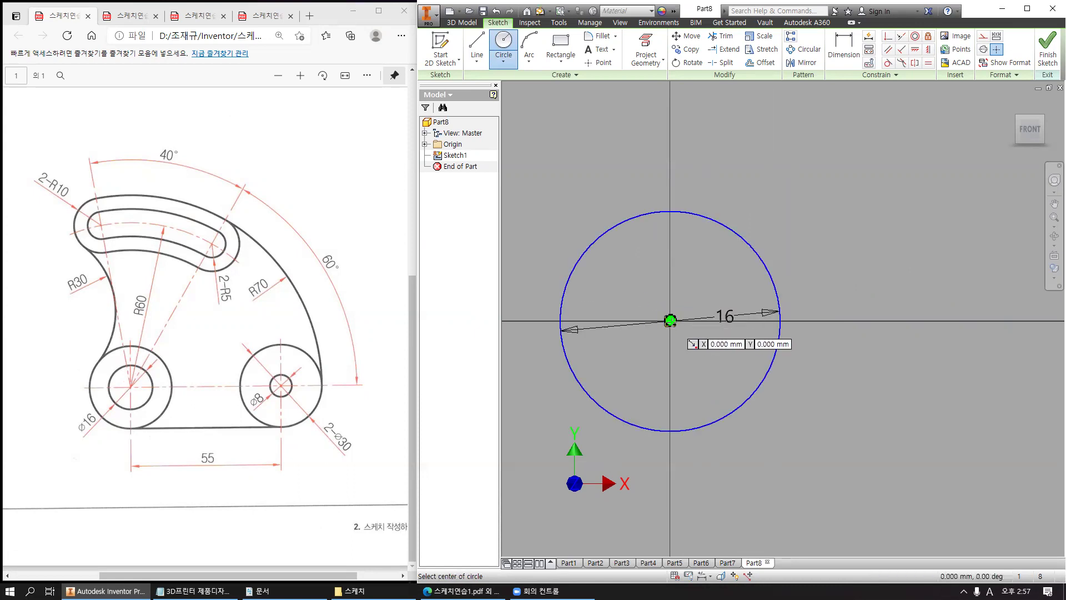
left_click(670, 321)
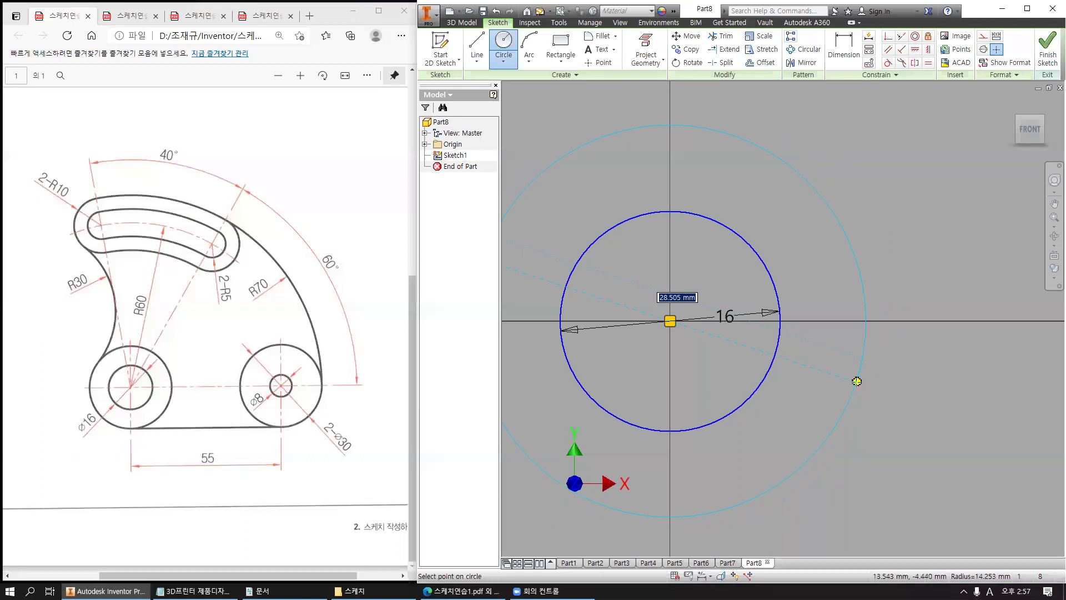
type("30")
key("Return")
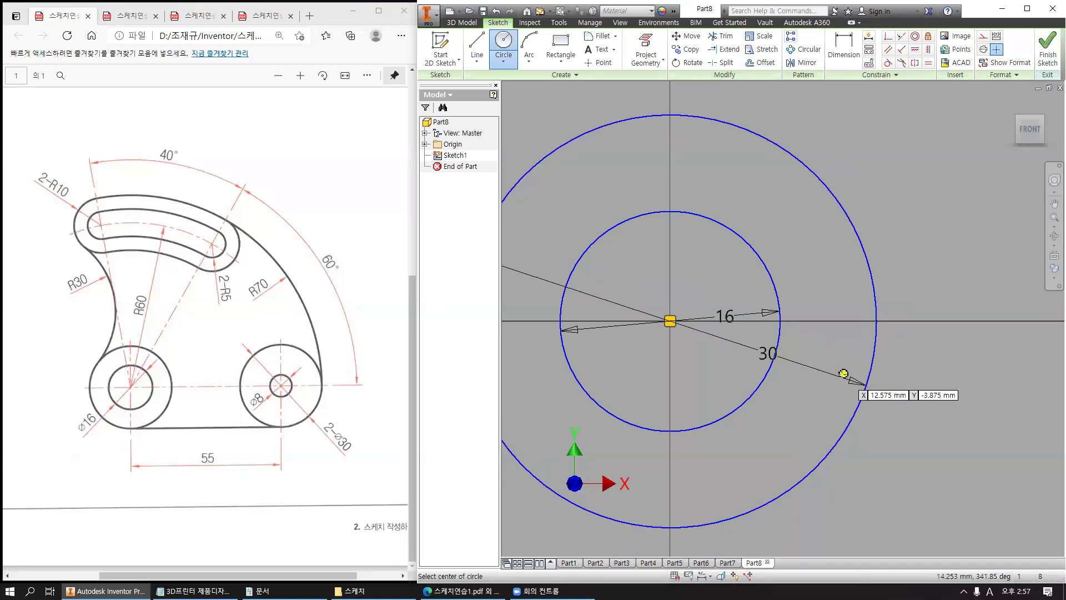
Draw concentric circles of 8 mm and 30 mm diameter, centred on the horizontal axis to the right of the origin circles.
scroll(779, 375, "up", 3)
scroll(780, 376, "down", 5)
middle_click_drag(884, 385, 829, 369)
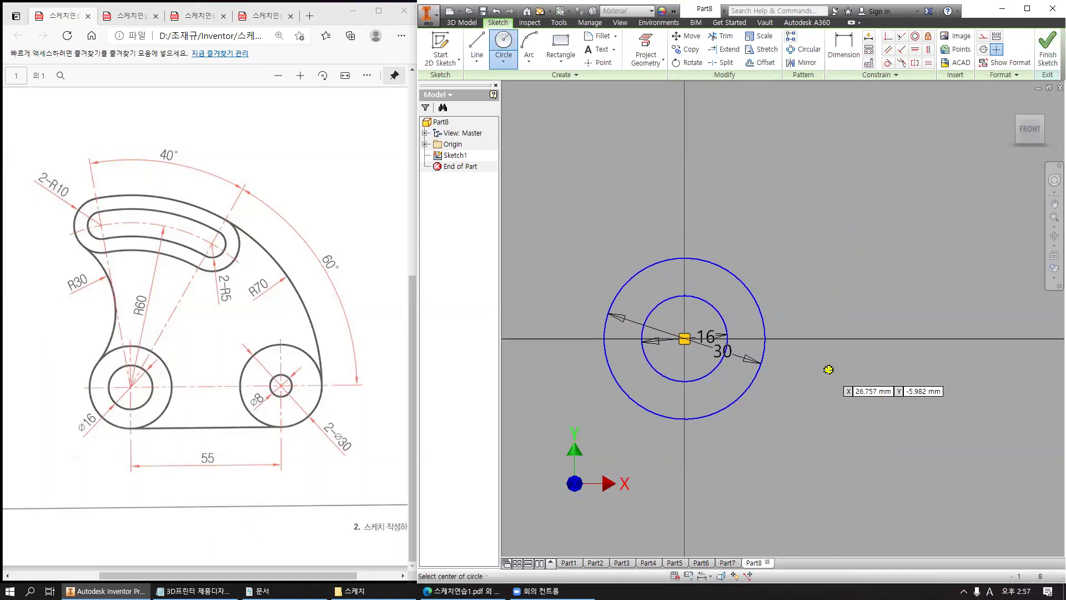
left_click(945, 338)
type("8")
key("Return")
left_click(945, 338)
type("30")
key("Return")
key("Escape")
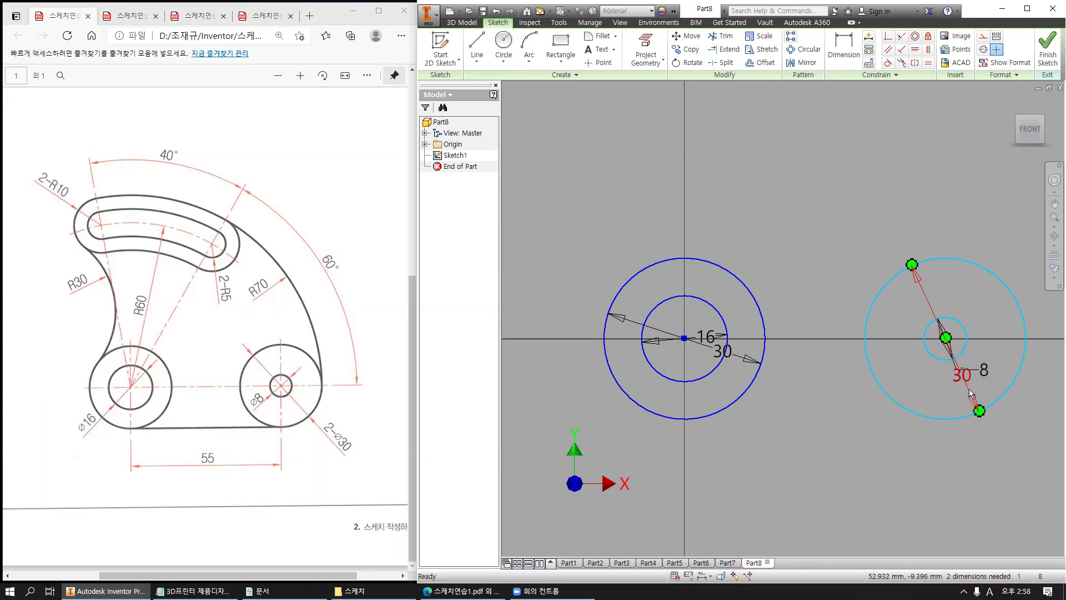
Move the 8 mm and 30 mm circle pair above the axis, then constrain its centre horizontally to the origin.
left_click_drag(945, 338, 945, 274)
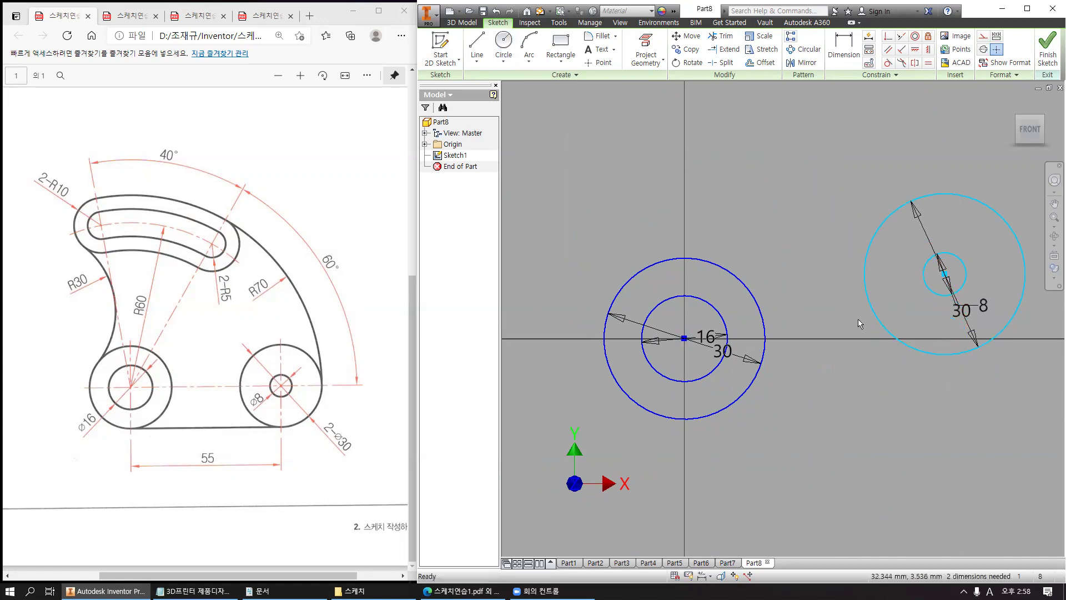
middle_click_drag(838, 322, 783, 312)
left_click_drag(626, 329, 988, 329, "shift")
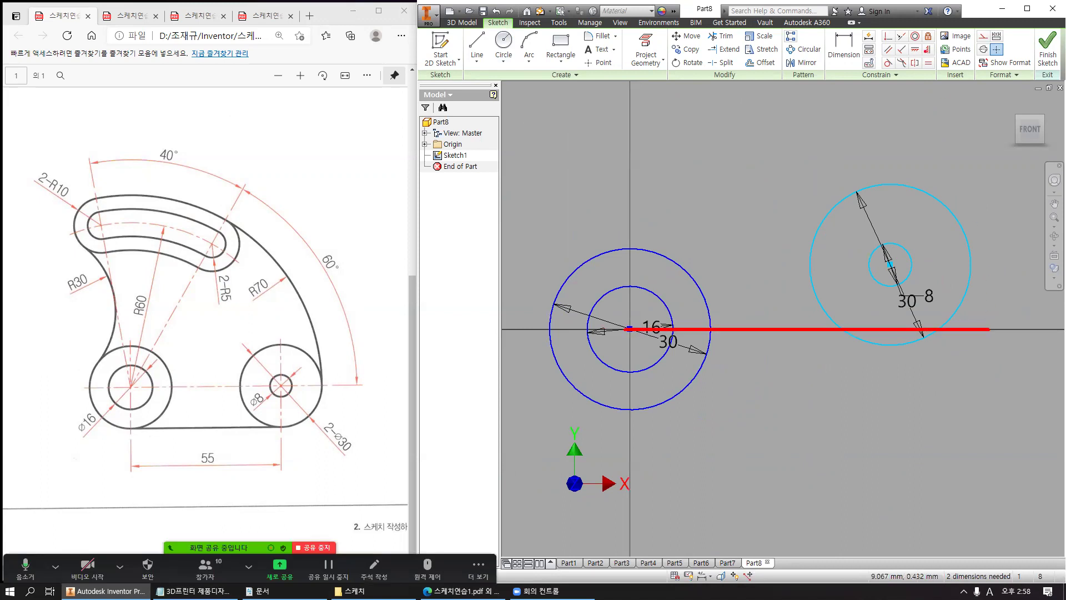
left_click(920, 51)
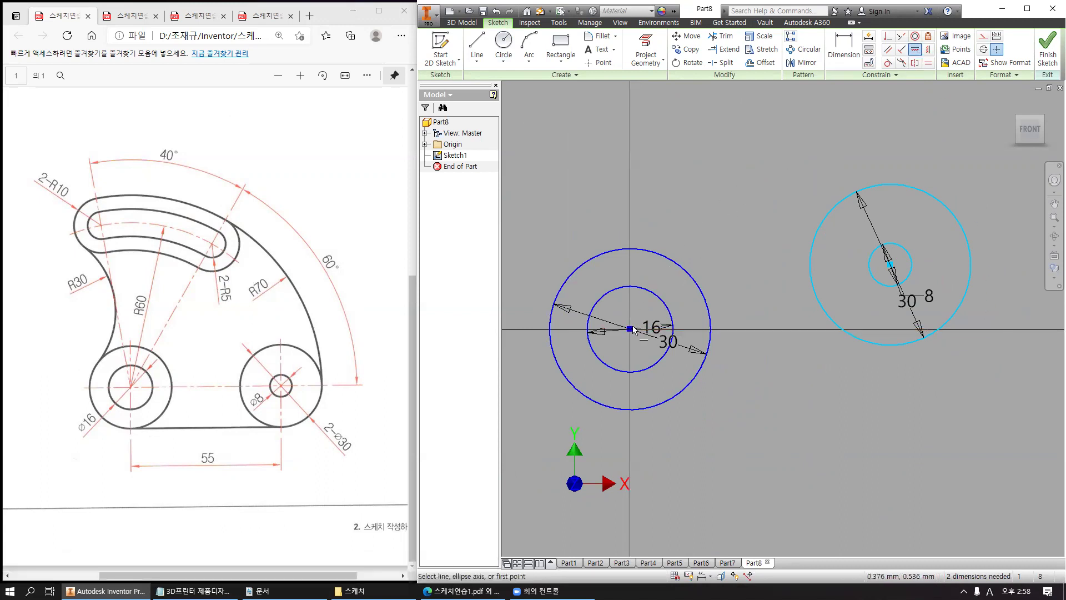
left_click(629, 329)
left_click(890, 265)
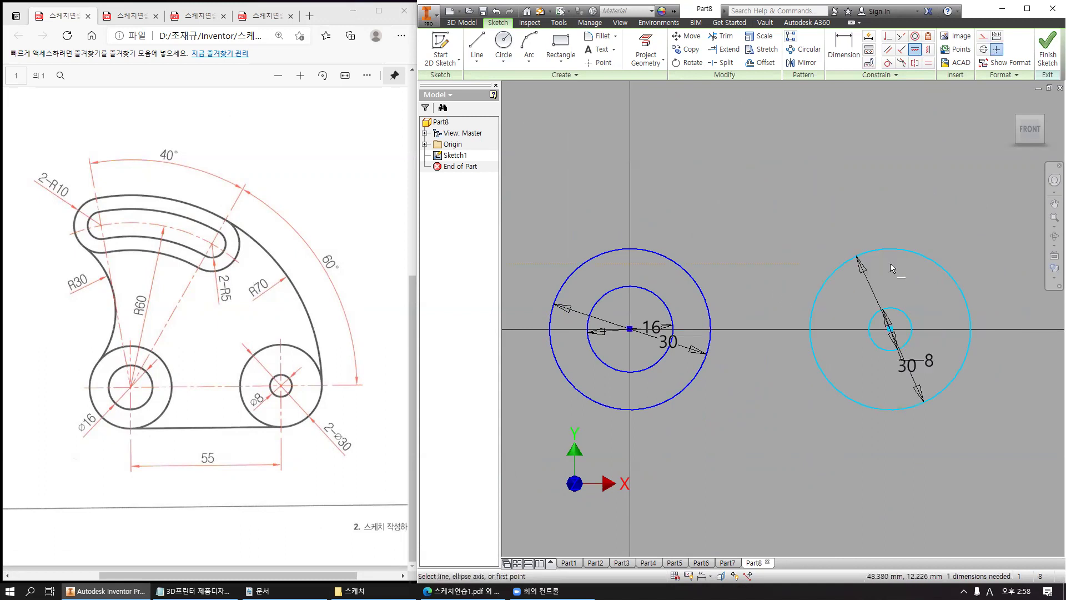
key("d")
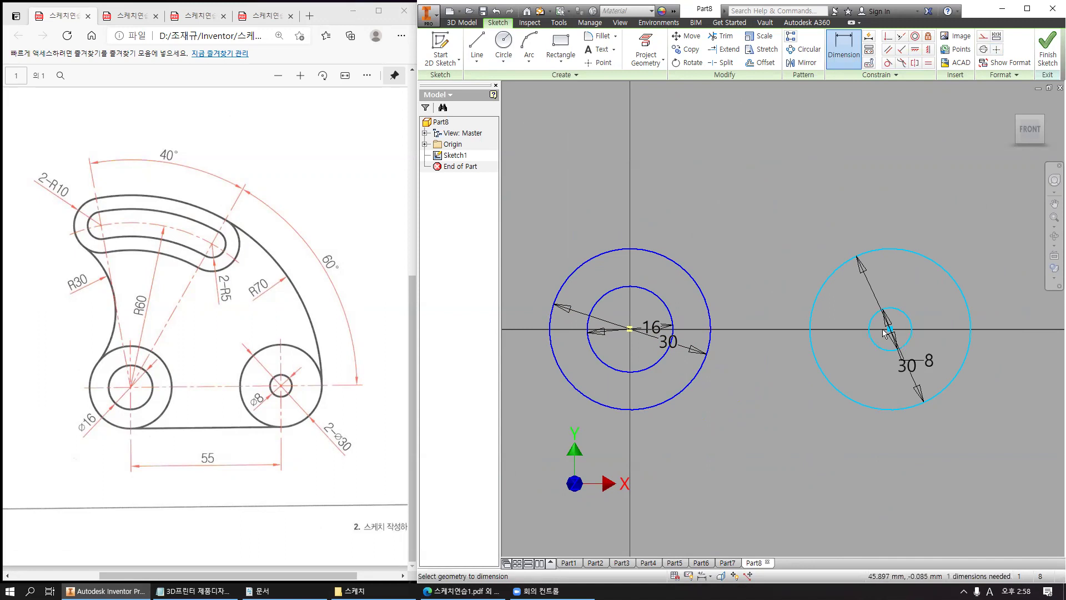
left_click(900, 364)
key("Return")
key("Escape")
left_click(890, 329)
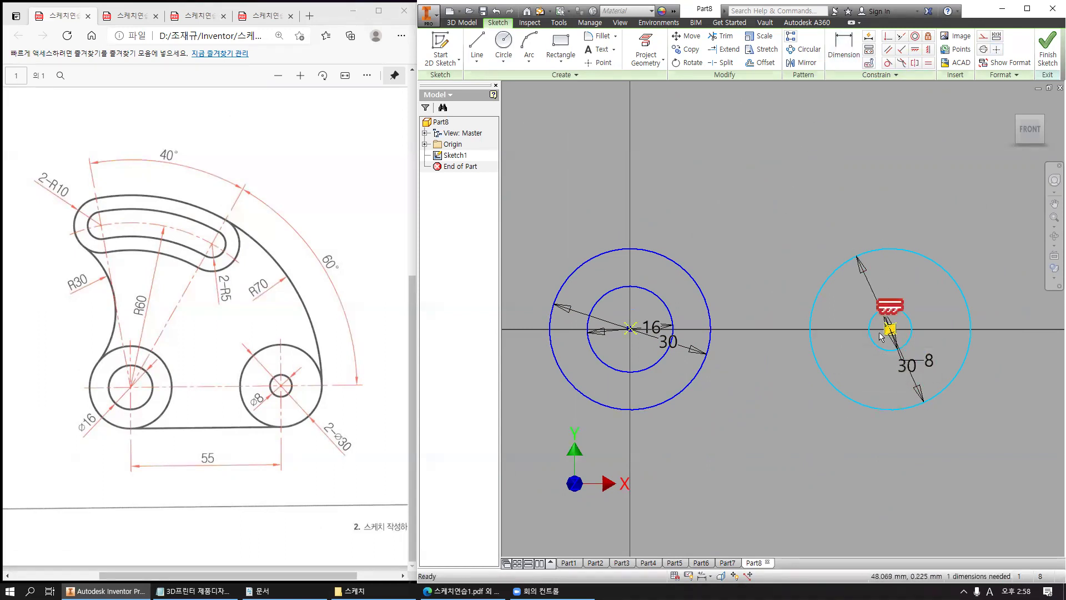
Dimension the distance between the centres of the two circle pairs as 55 mm.
left_click(844, 50)
left_click(630, 329)
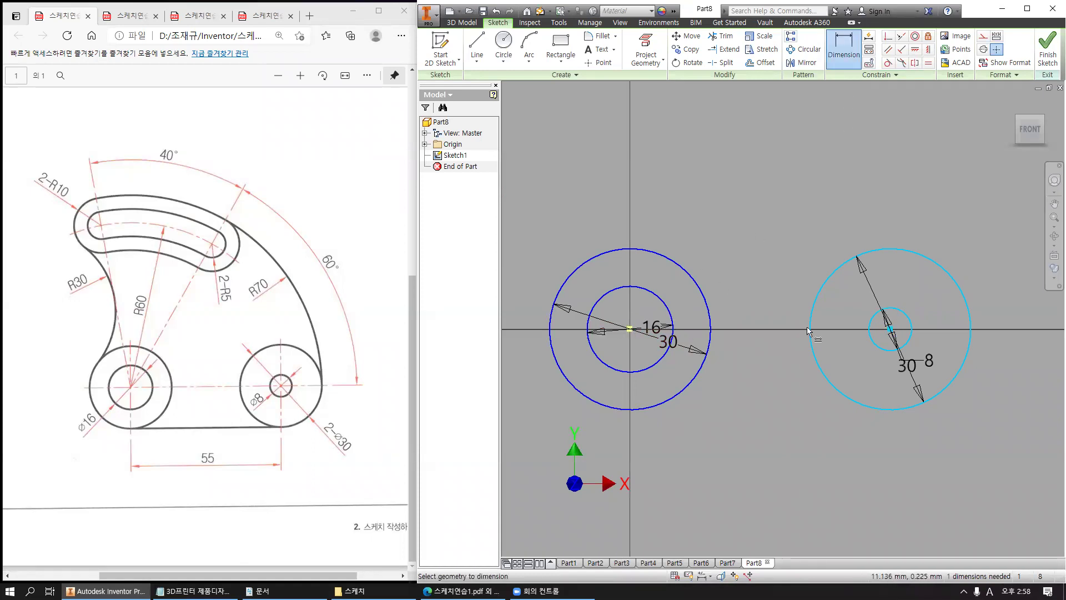
left_click(890, 329)
left_click(804, 442)
type("55")
key("Return")
key("Escape")
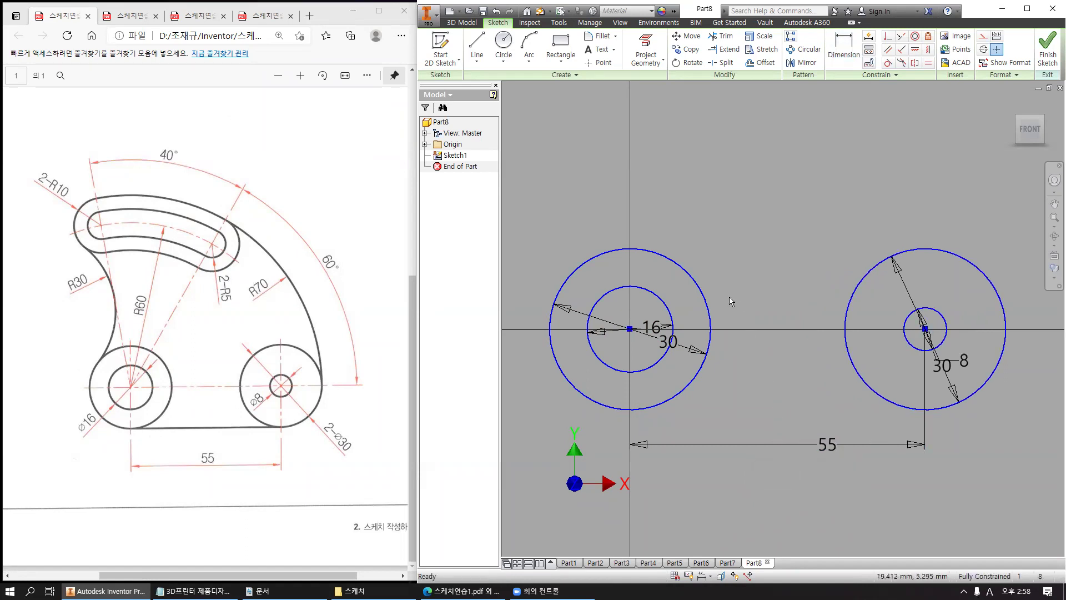
Sketch two slanted lines from the origin, one up to the right and one up to the left ending near (-33, 74) mm.
scroll(724, 295, "down", 3)
middle_click_drag(728, 290, 751, 346)
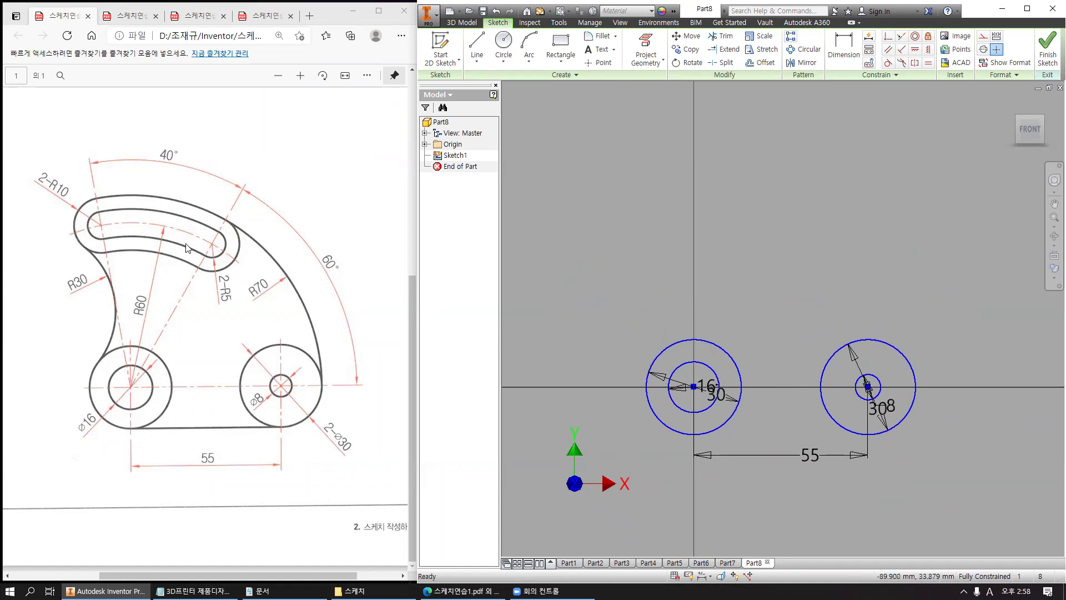
mouse_move(246, 190)
left_mouse_down()
mouse_move(131, 384)
mouse_move(93, 170)
left_mouse_up()
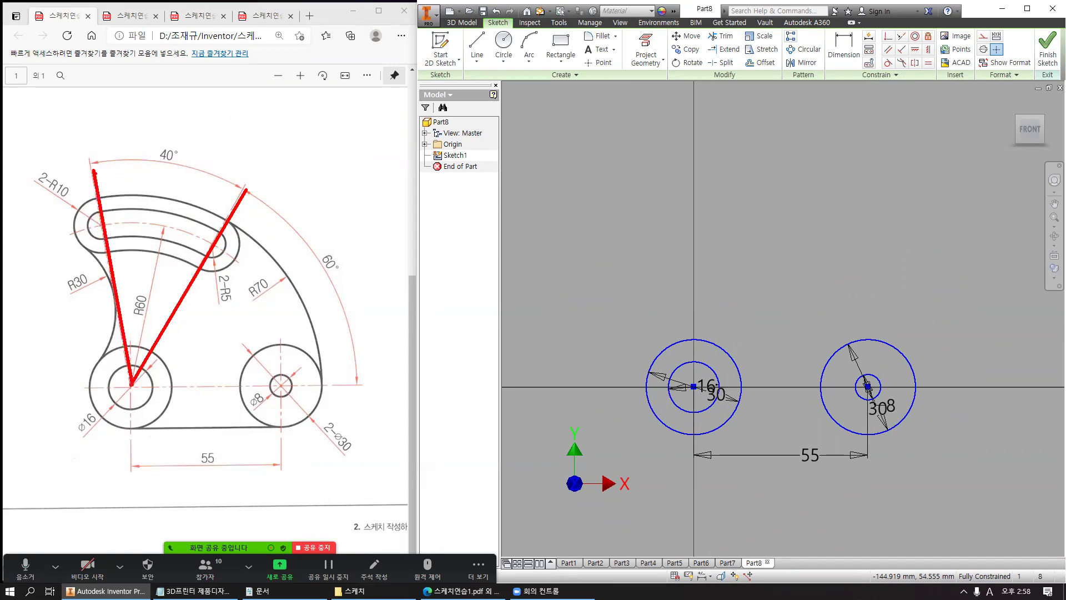
key("Escape")
left_click(477, 44)
left_click(694, 385)
left_click(694, 386)
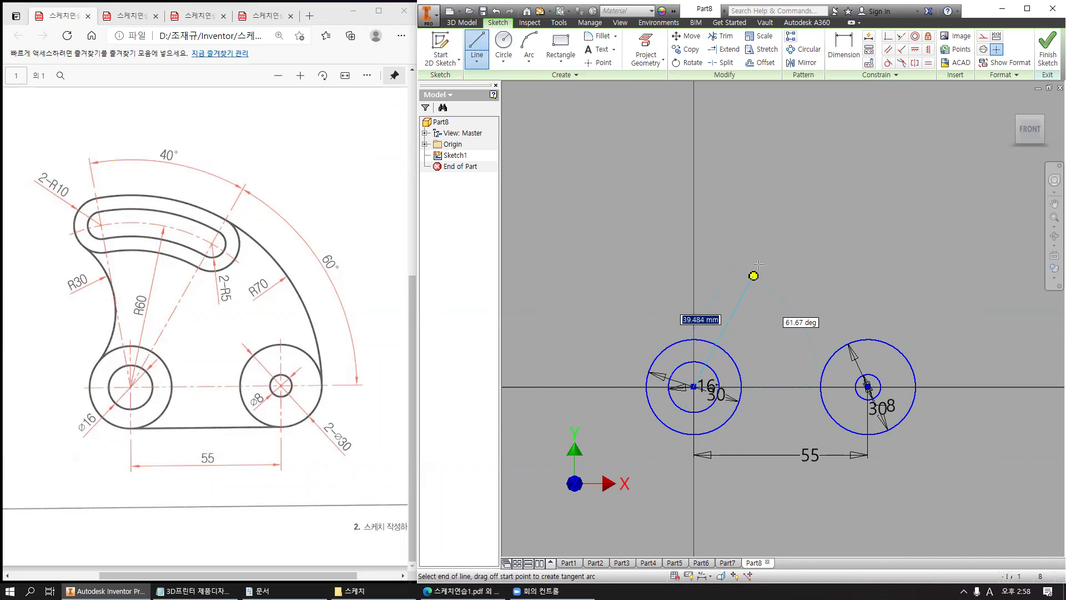
double_click(825, 159)
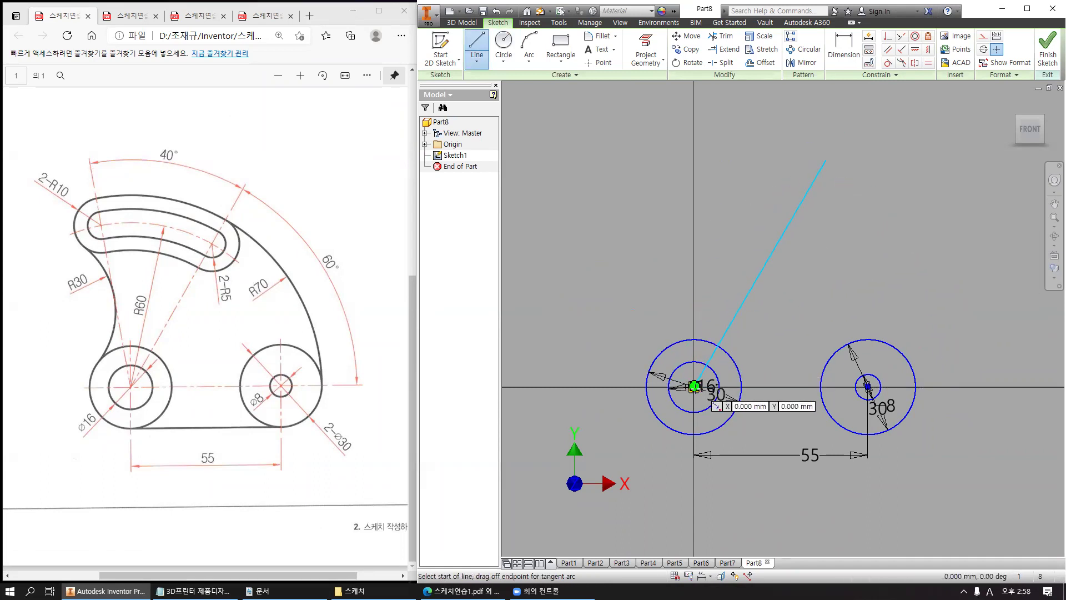
left_click(694, 386)
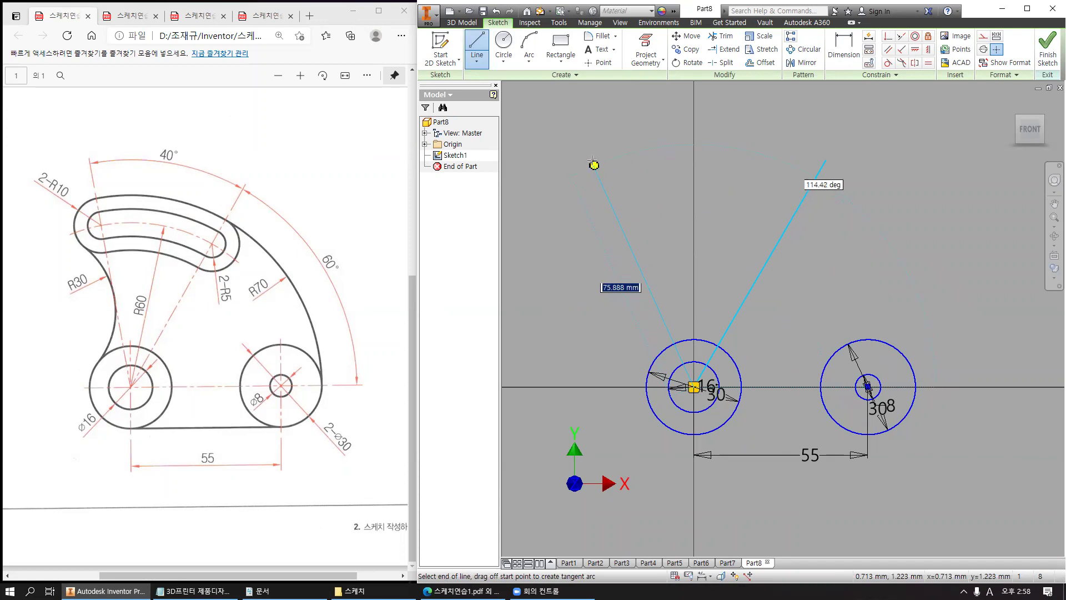
left_click(589, 151)
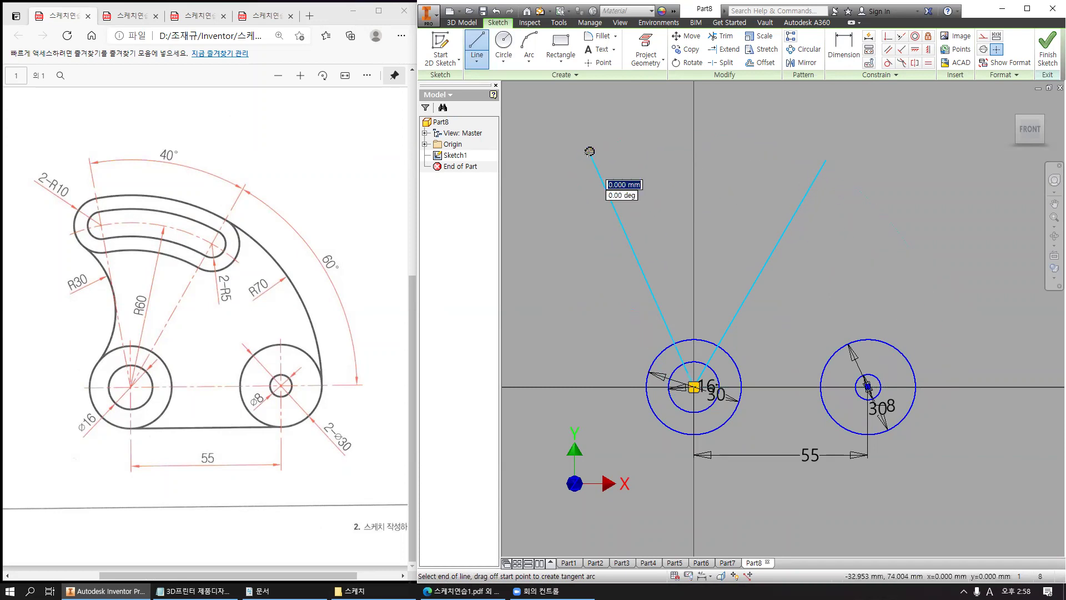
key("Escape")
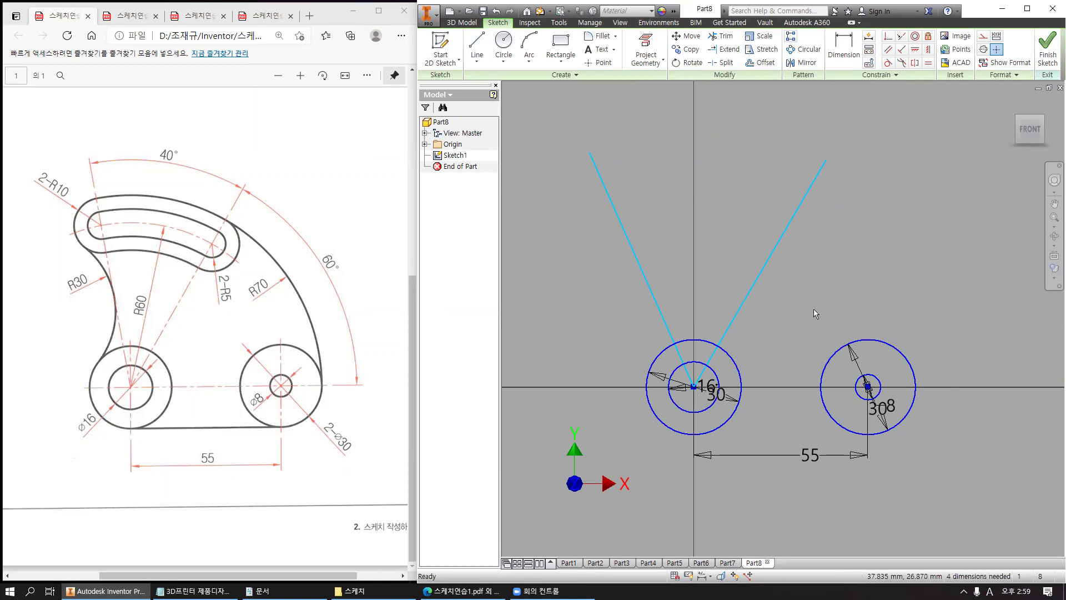
left_click_drag(853, 229, 839, 254)
left_click_drag(849, 239, 859, 248)
mouse_move(858, 244)
left_mouse_down()
mouse_move(866, 220)
mouse_move(867, 248)
left_mouse_up()
left_click_drag(862, 250, 886, 233)
left_click_drag(897, 211, 901, 253)
mouse_move(895, 251)
left_mouse_down()
mouse_move(911, 262)
mouse_move(937, 236)
mouse_move(947, 250)
left_mouse_up()
mouse_move(944, 229)
left_mouse_down()
mouse_move(955, 224)
mouse_move(952, 237)
left_mouse_up()
left_click_drag(961, 216, 959, 237)
left_click_drag(961, 227, 969, 264)
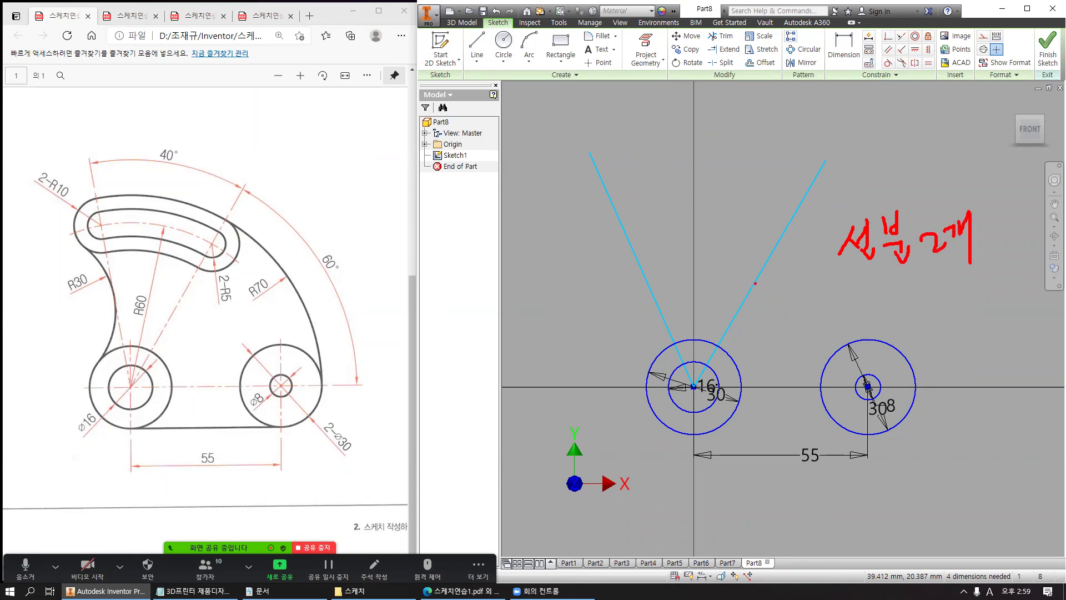
mouse_move(770, 269)
left_mouse_down()
mouse_move(787, 295)
mouse_move(805, 382)
mouse_move(812, 354)
left_mouse_up()
left_click_drag(769, 286, 793, 281)
mouse_move(813, 272)
left_mouse_down()
mouse_move(816, 318)
mouse_move(820, 300)
left_mouse_up()
left_click_drag(839, 282, 838, 301)
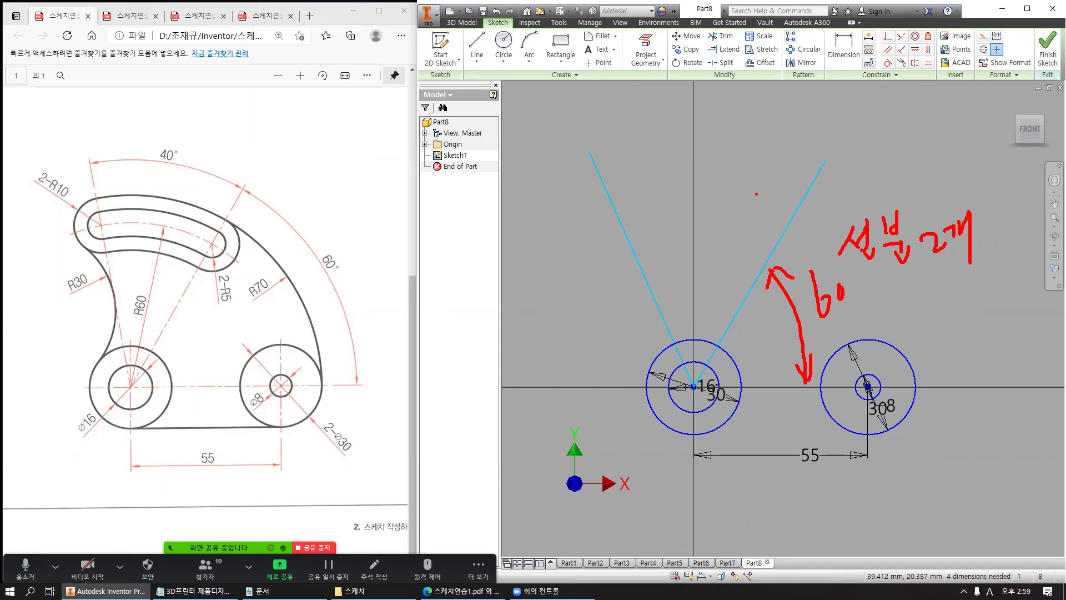
Sketch a horizontal line from the origin through the second circle pair's centre, ending beyond its outer circle.
left_click(477, 47)
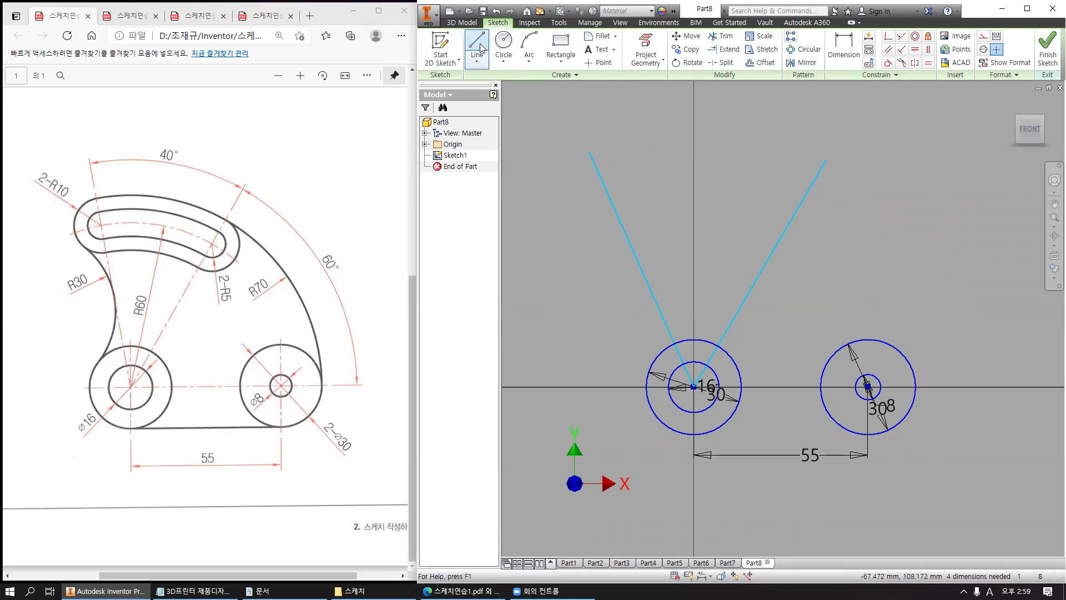
left_click(693, 387)
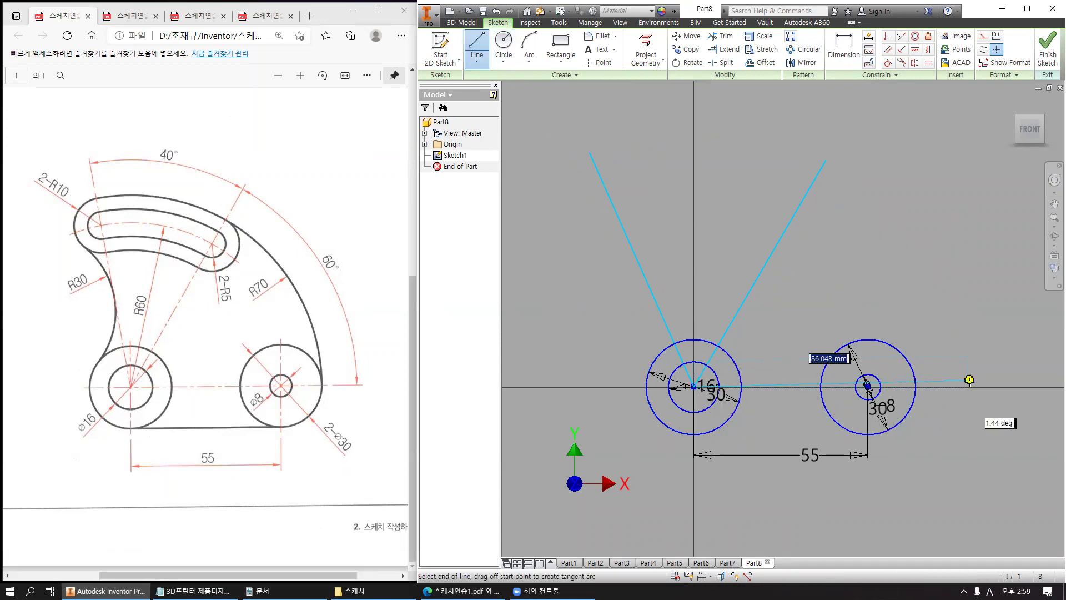
left_click(975, 385)
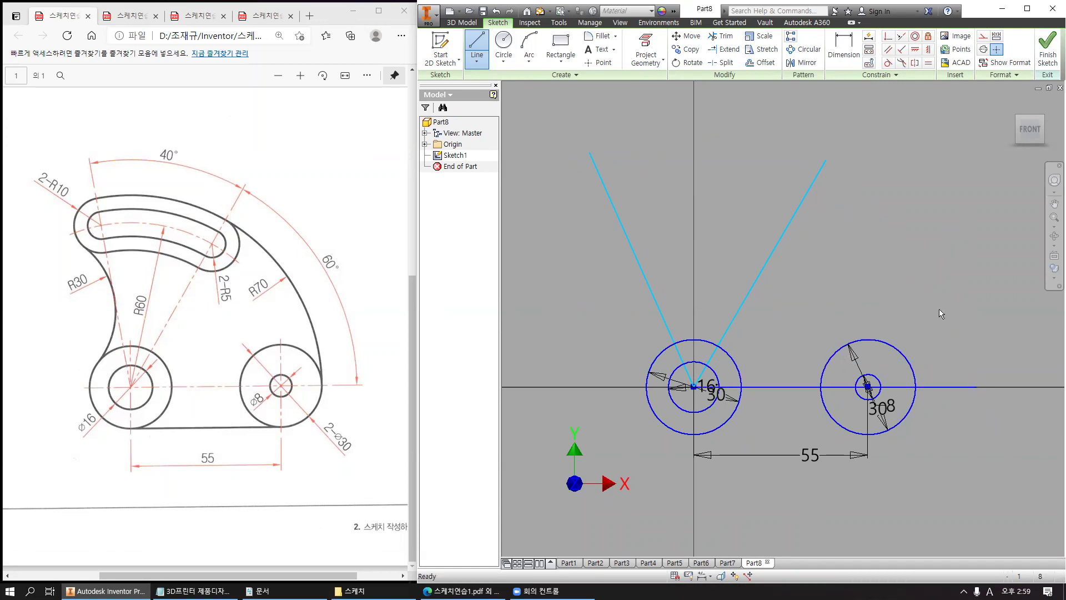
Dimension the angle between the horizontal line and the right slanted line as 60 degrees.
left_click(843, 53)
left_click(781, 387)
left_click(751, 287)
left_click(800, 290)
type("60")
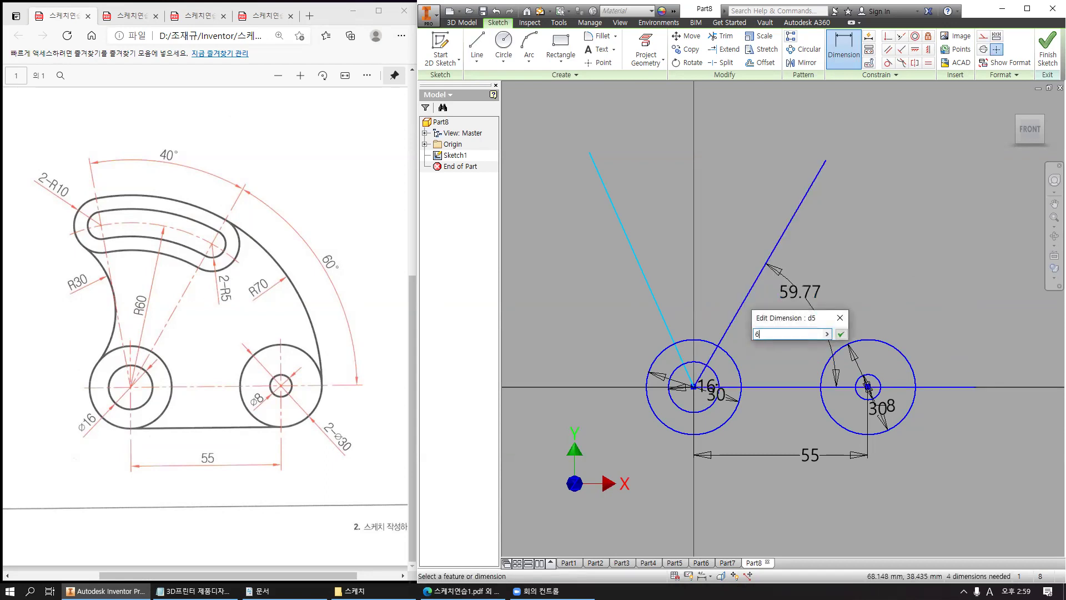
key("Return")
Dimension the angle between the two slanted lines as 40 degrees.
left_click(786, 226)
left_click(632, 244)
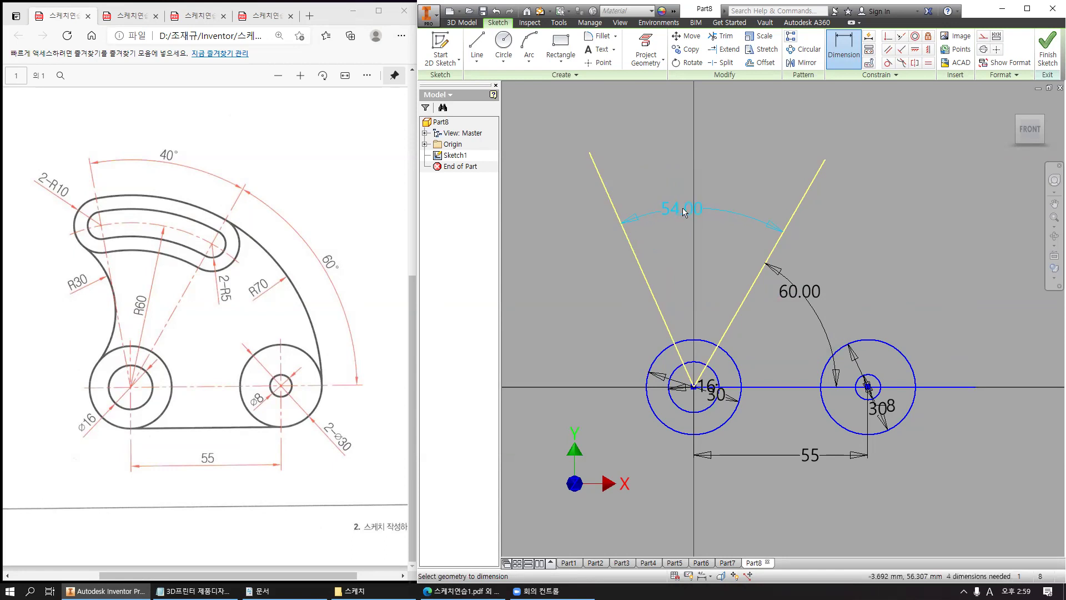
left_click(687, 210)
type("40")
key("Return")
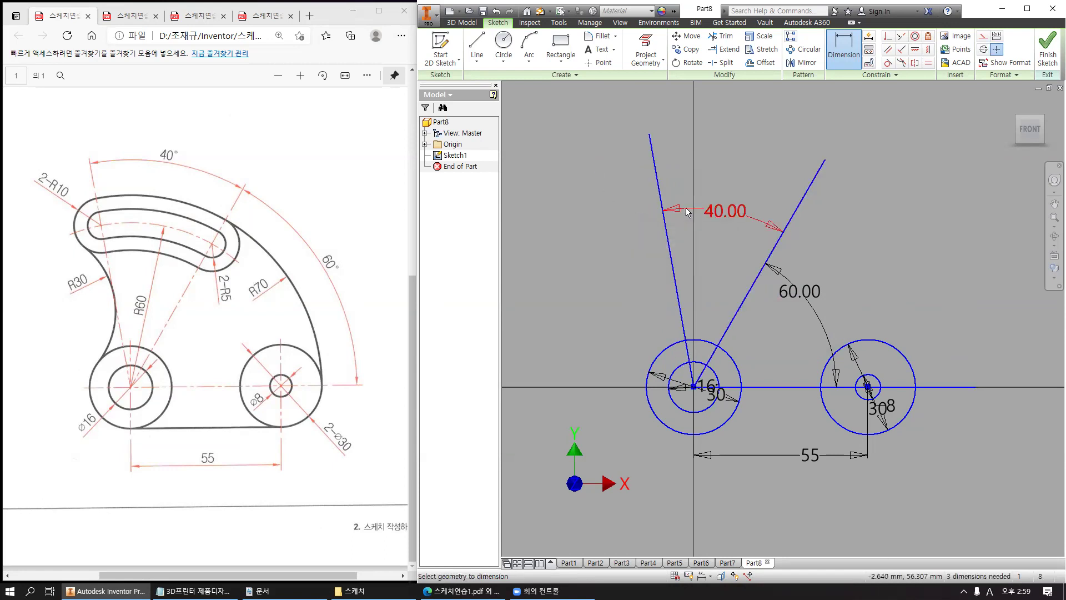
key("Escape")
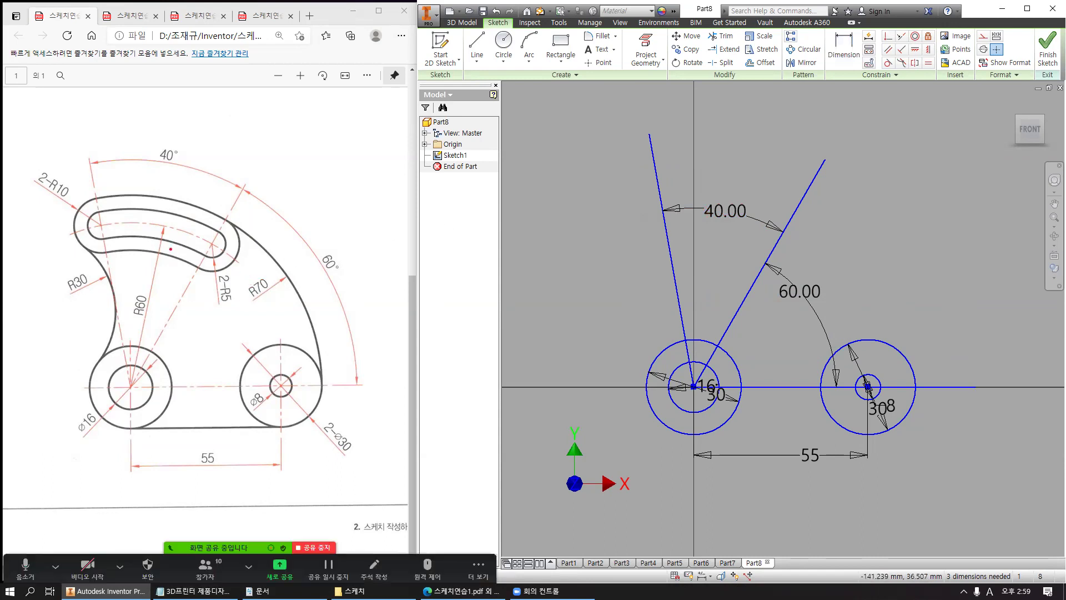
Draw a 120 mm diameter circle centred on the origin to lay out the slot's R60 centreline.
mouse_move(164, 316)
left_mouse_down()
mouse_move(151, 327)
mouse_move(121, 304)
mouse_move(148, 285)
mouse_move(163, 313)
left_mouse_up()
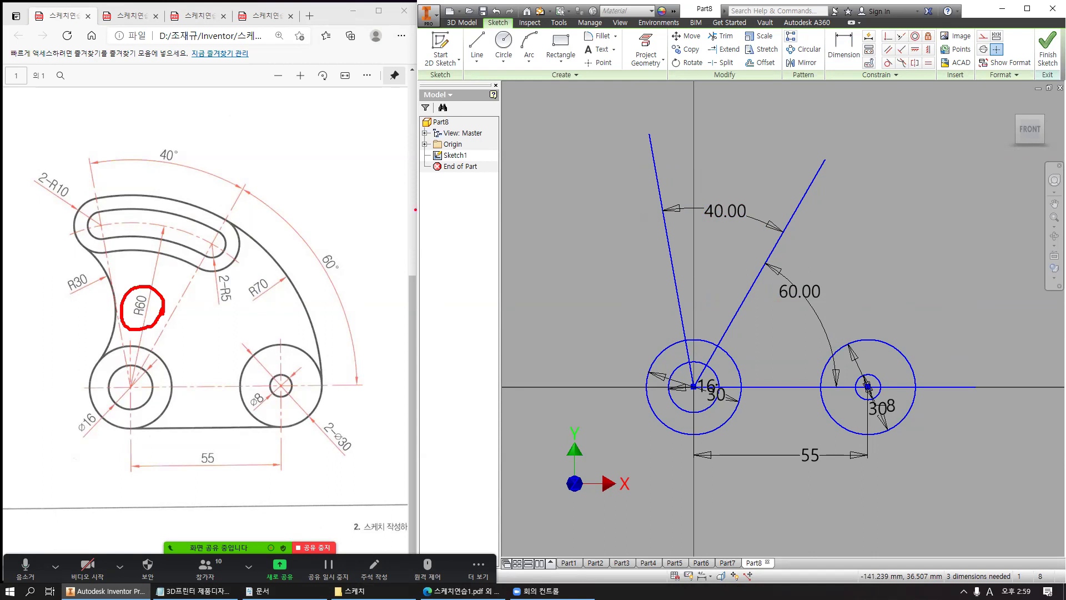
left_click(503, 44)
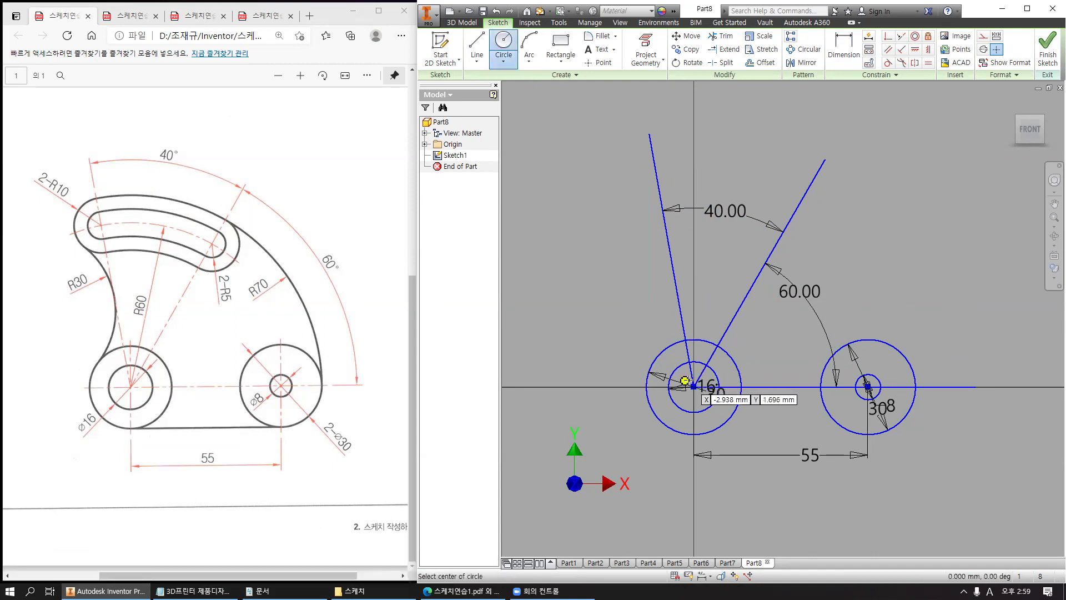
left_click(694, 386)
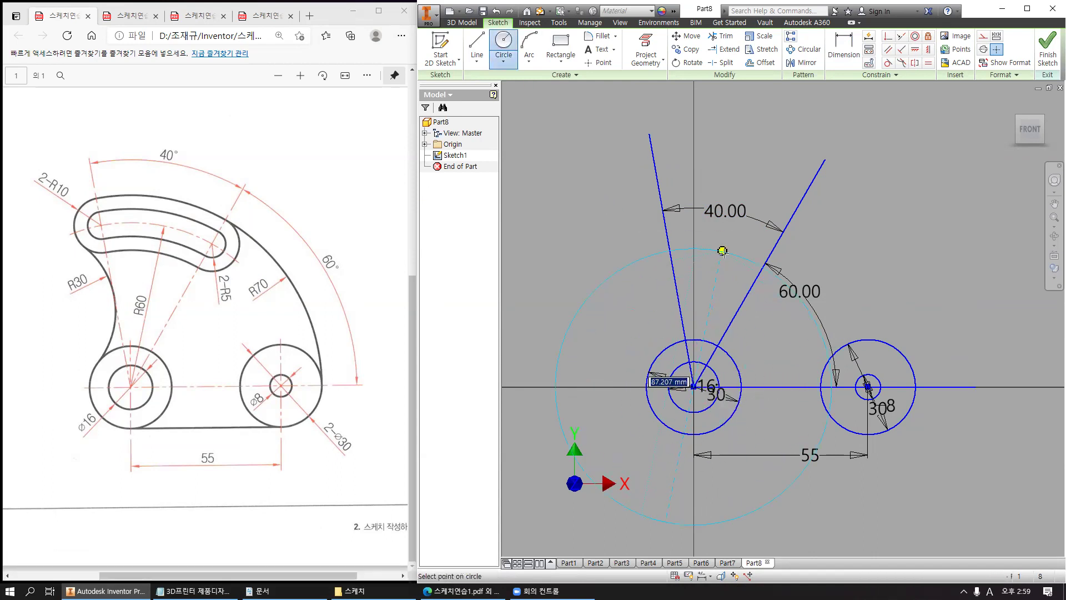
type("12")
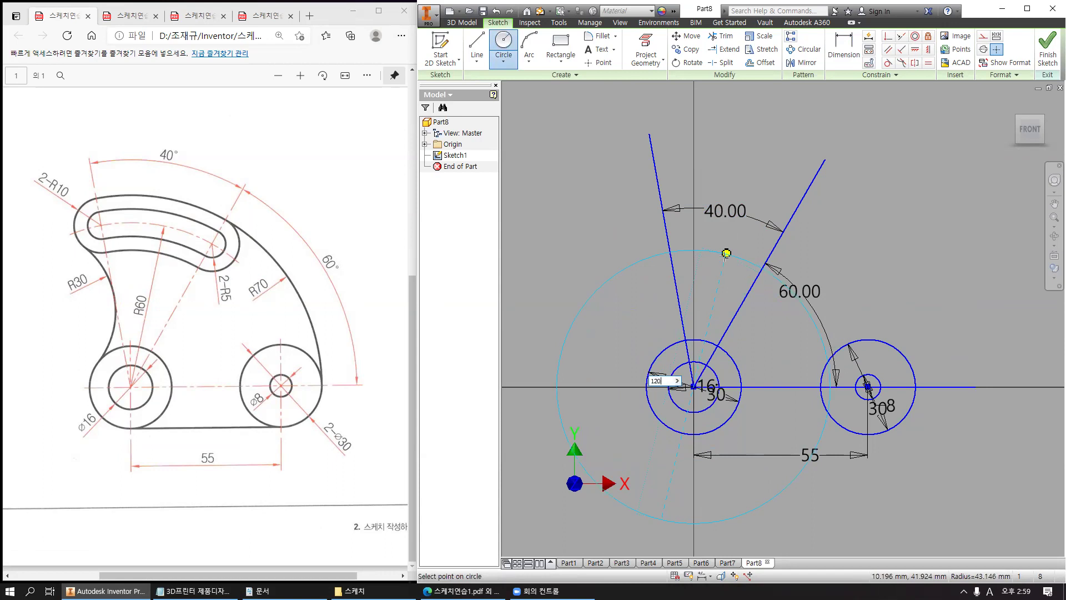
type("0")
key("Return")
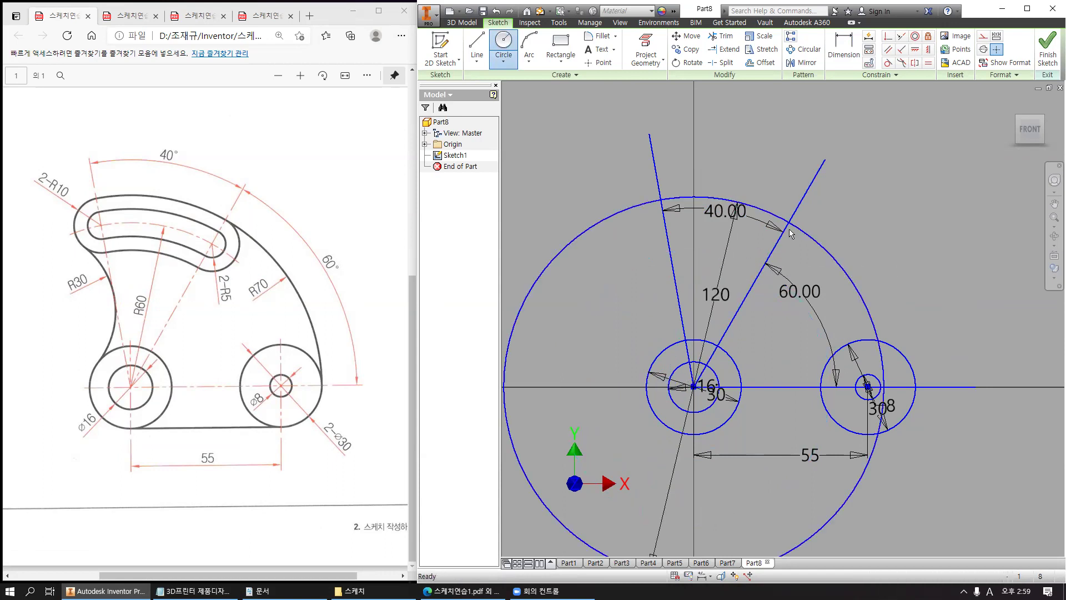
key("Escape")
left_click_drag(667, 191, 655, 210)
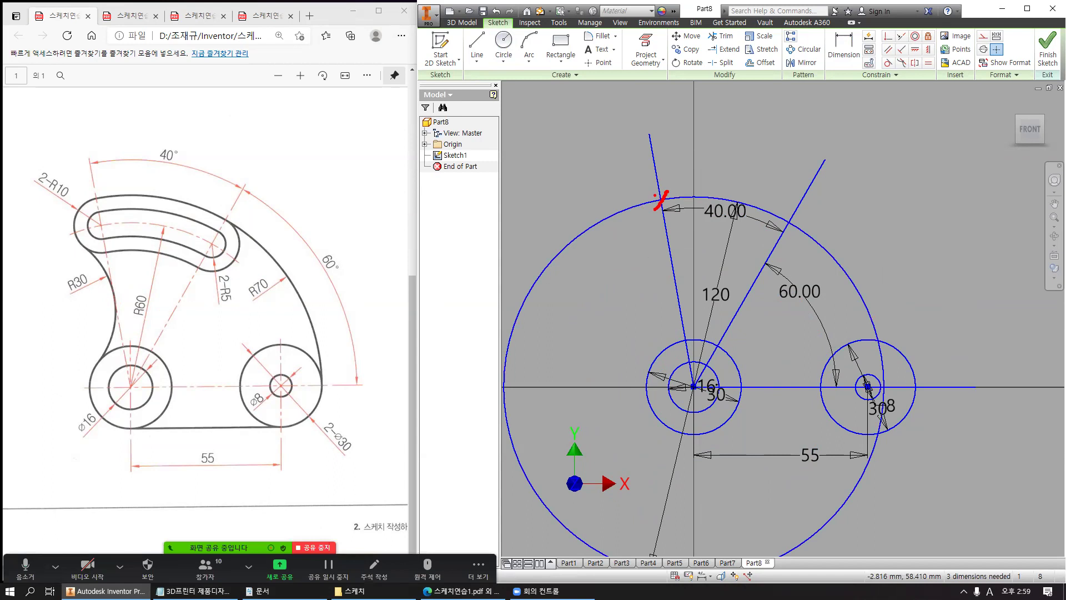
left_click_drag(783, 213, 795, 233)
mouse_move(660, 182)
left_mouse_down()
mouse_move(674, 210)
mouse_move(667, 182)
mouse_move(632, 206)
mouse_move(677, 214)
mouse_move(670, 176)
left_mouse_up()
mouse_move(776, 210)
left_mouse_down()
mouse_move(767, 236)
mouse_move(800, 218)
mouse_move(756, 210)
mouse_move(799, 248)
mouse_move(797, 197)
left_mouse_up()
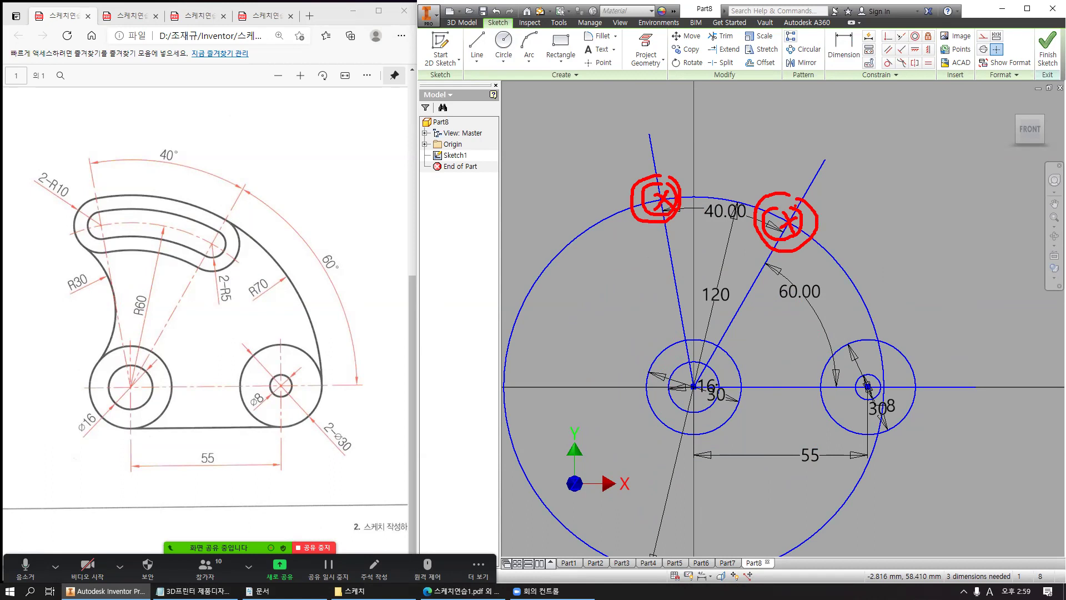
key("Escape")
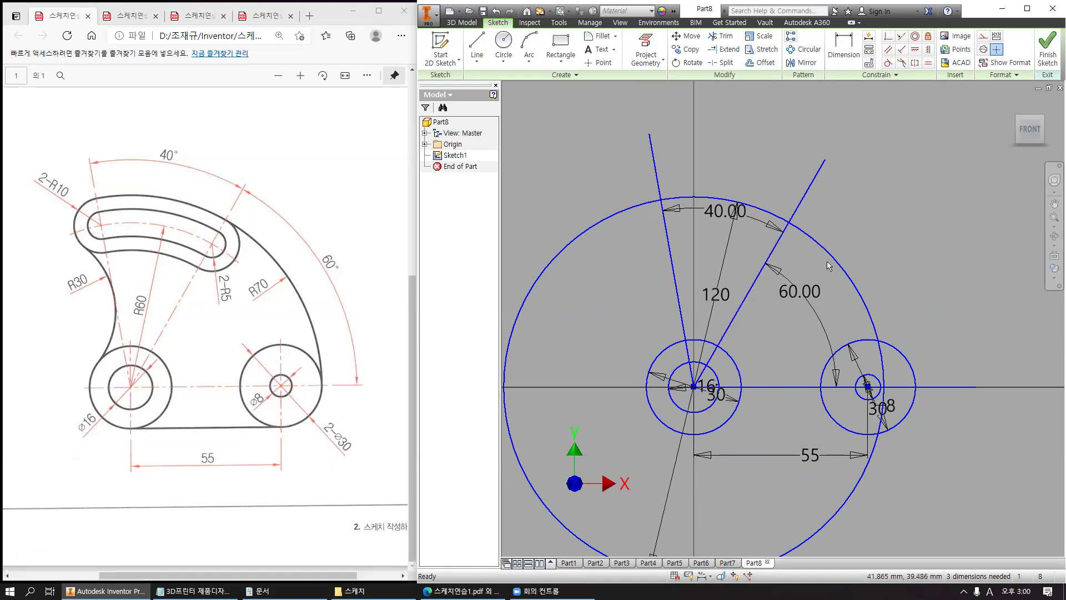
key("ctrl+2")
mouse_move(813, 187)
left_mouse_down()
mouse_move(845, 191)
mouse_move(847, 204)
mouse_move(889, 191)
left_mouse_up()
mouse_move(889, 173)
left_mouse_down()
mouse_move(890, 205)
mouse_move(917, 200)
left_mouse_up()
mouse_move(919, 190)
left_mouse_down()
mouse_move(931, 187)
mouse_move(932, 203)
left_mouse_up()
left_click_drag(924, 206, 938, 207)
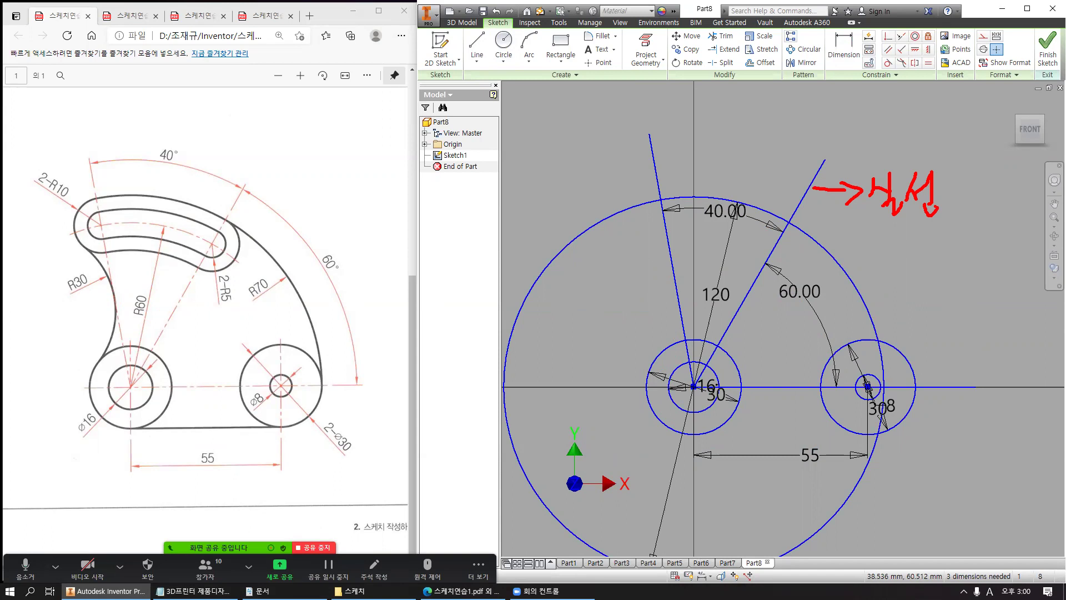
key("Escape")
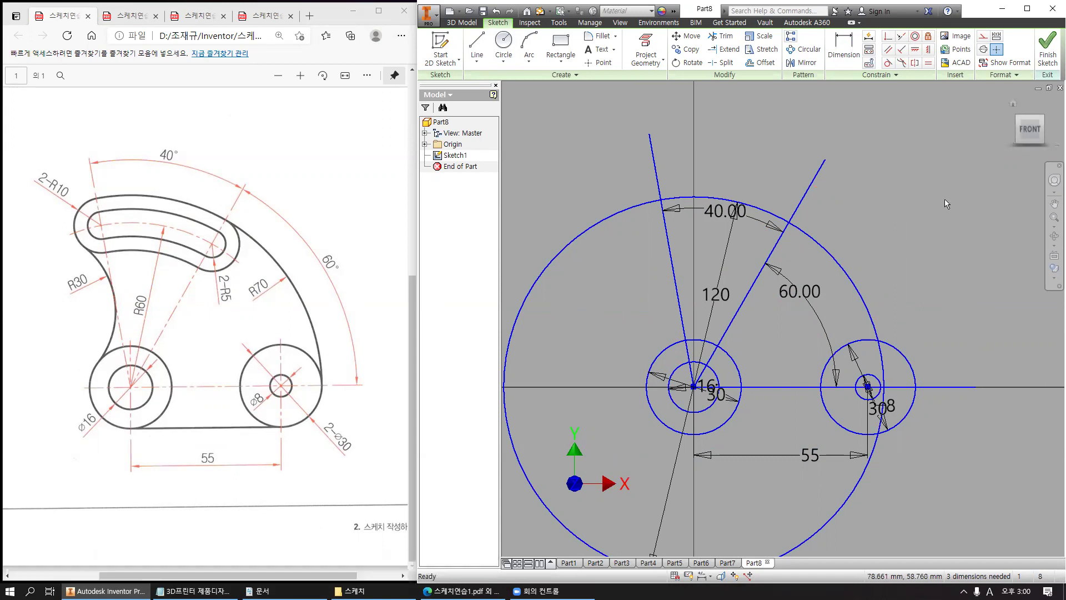
Finish the sketch, check in Extrude which sketch geometry is offered as a profile, cancel, and return to editing the sketch.
left_click(1048, 57)
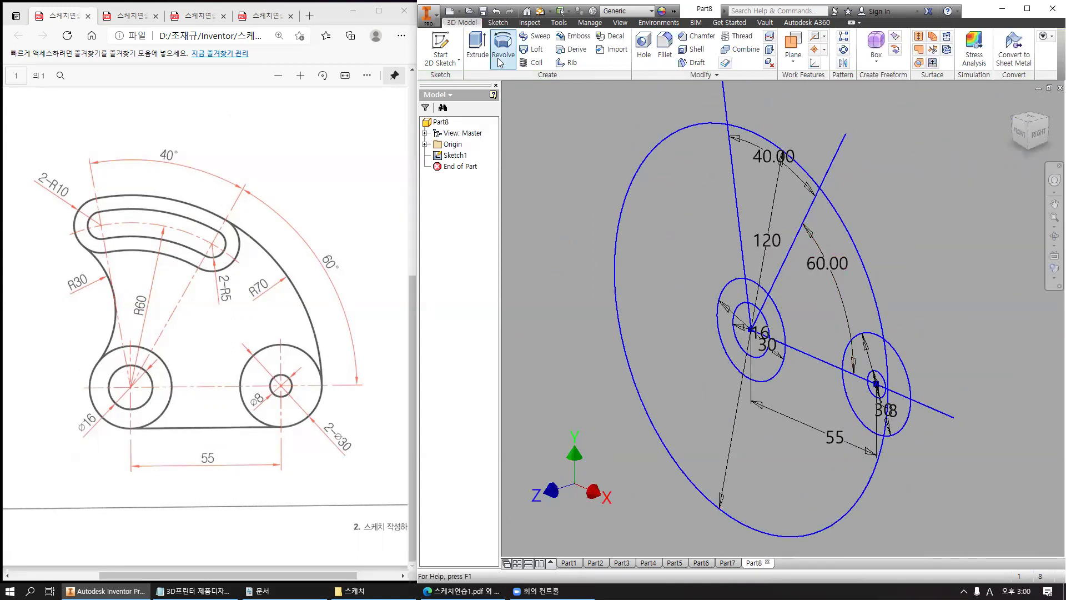
left_click(478, 45)
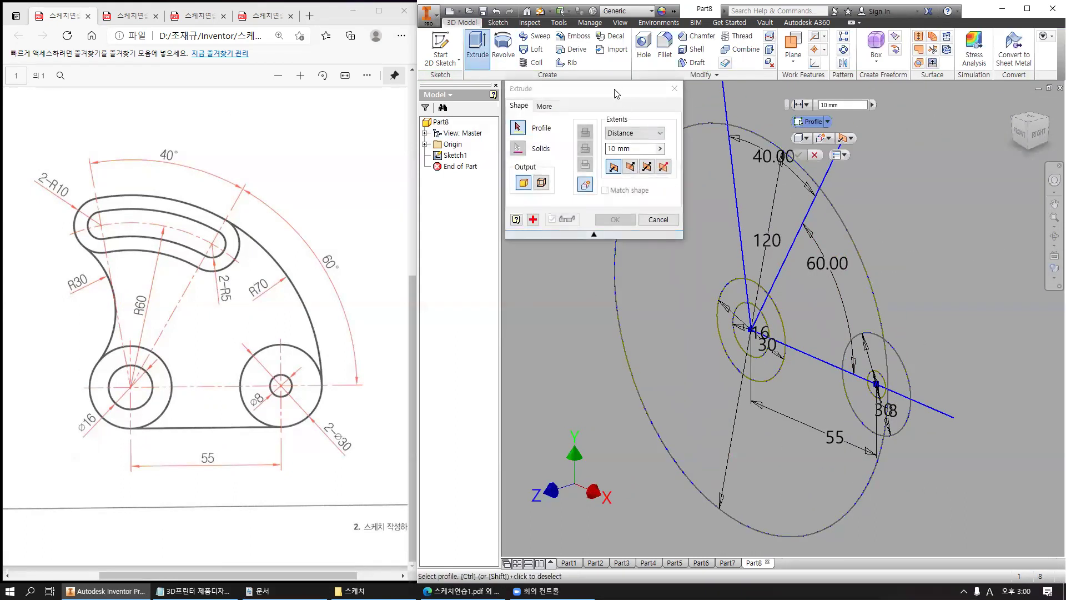
left_click_drag(620, 92, 586, 104)
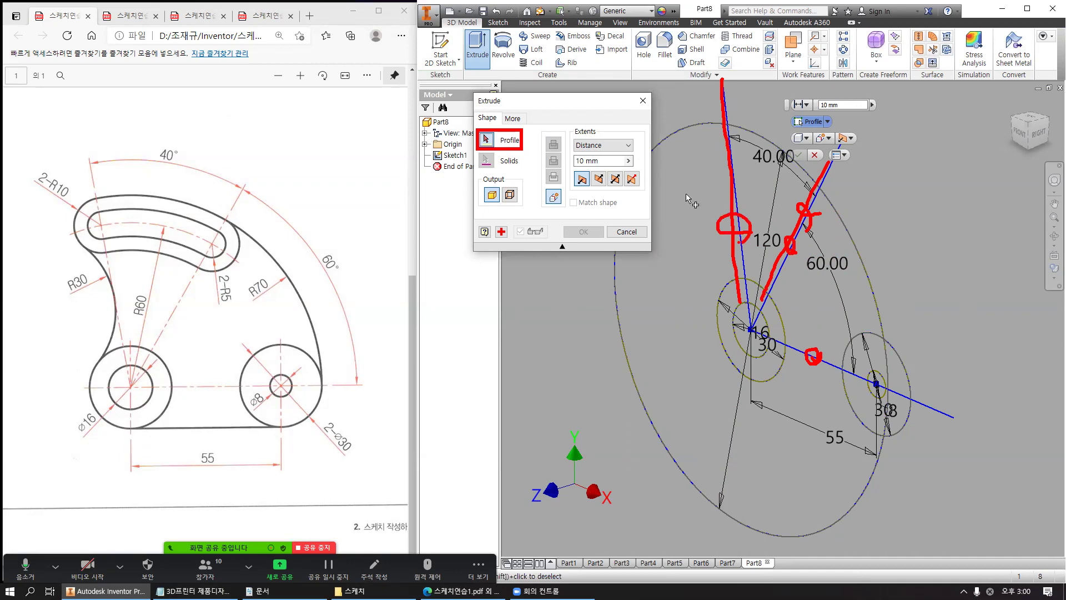
left_click(643, 100)
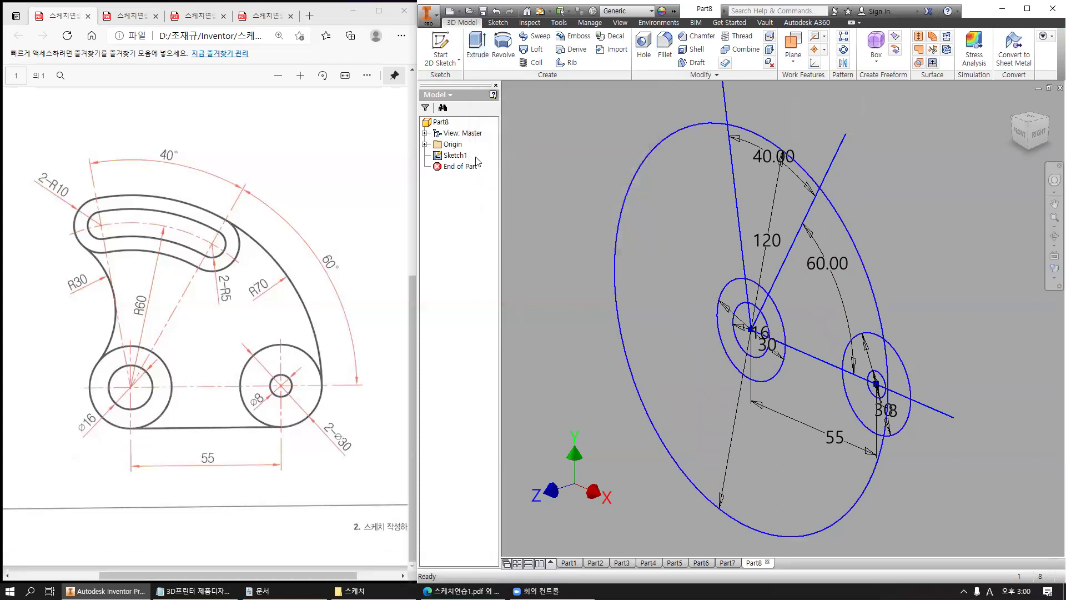
double_click(453, 155)
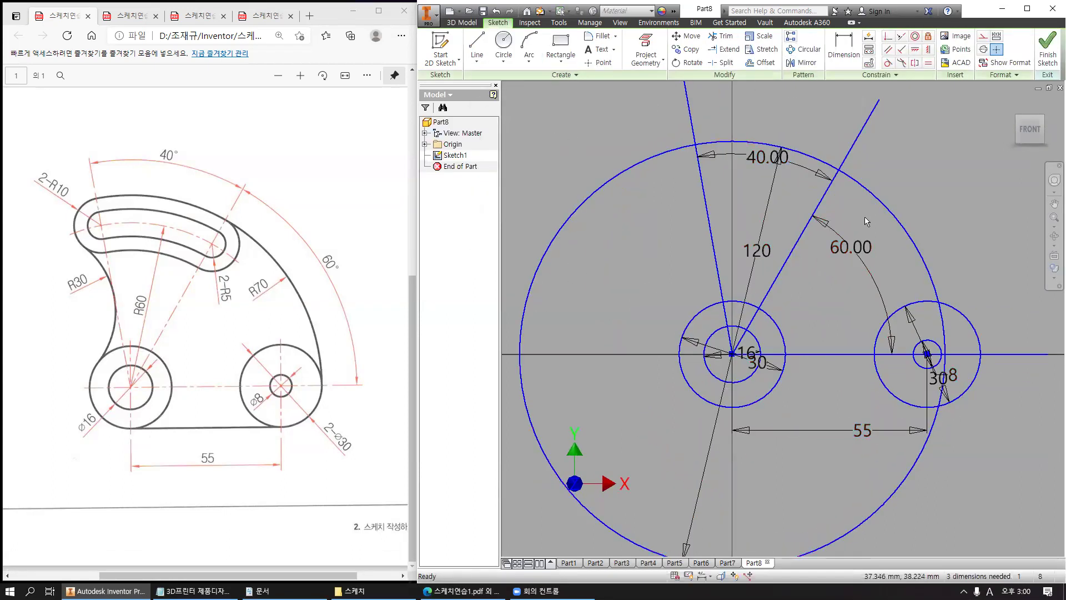
middle_click_drag(865, 216, 848, 233)
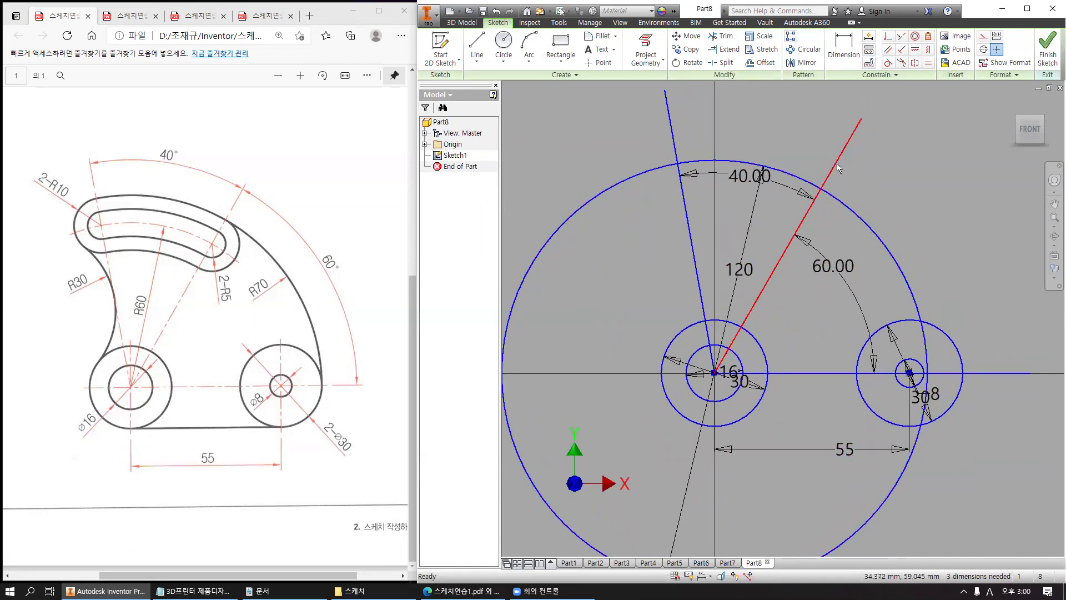
left_click(658, 170)
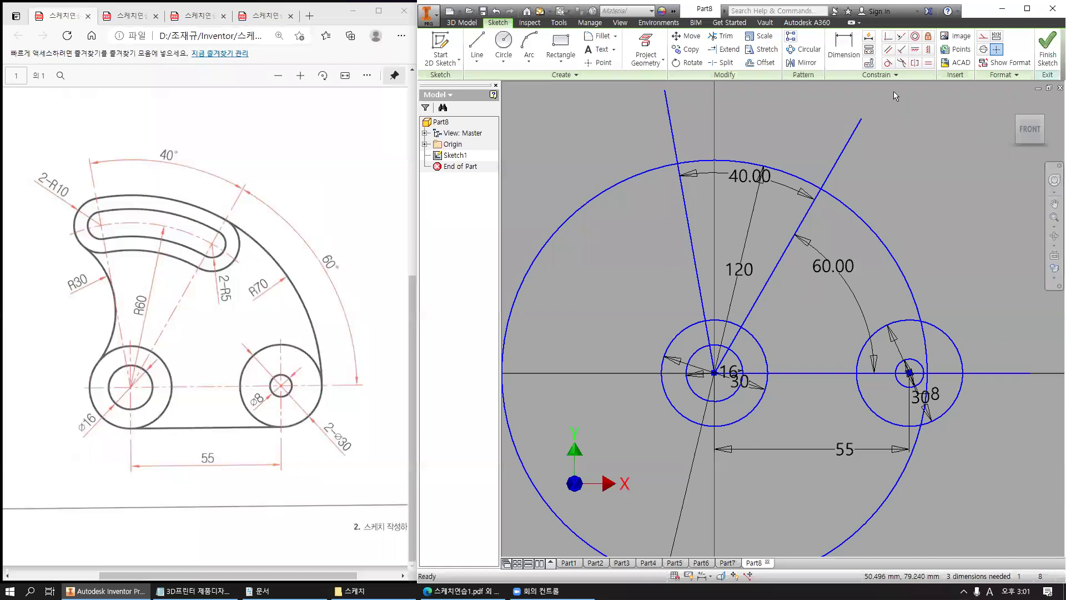
Finish the sketch, try extruding the right slanted line as a 10 mm surface, cancel, and reopen the sketch.
left_click(1048, 54)
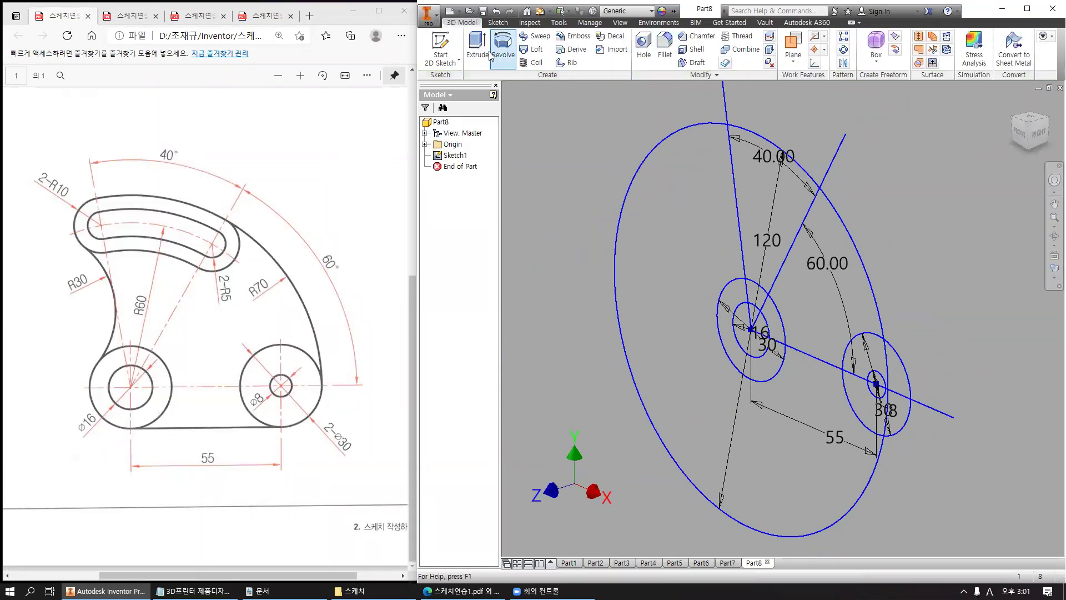
left_click(480, 53)
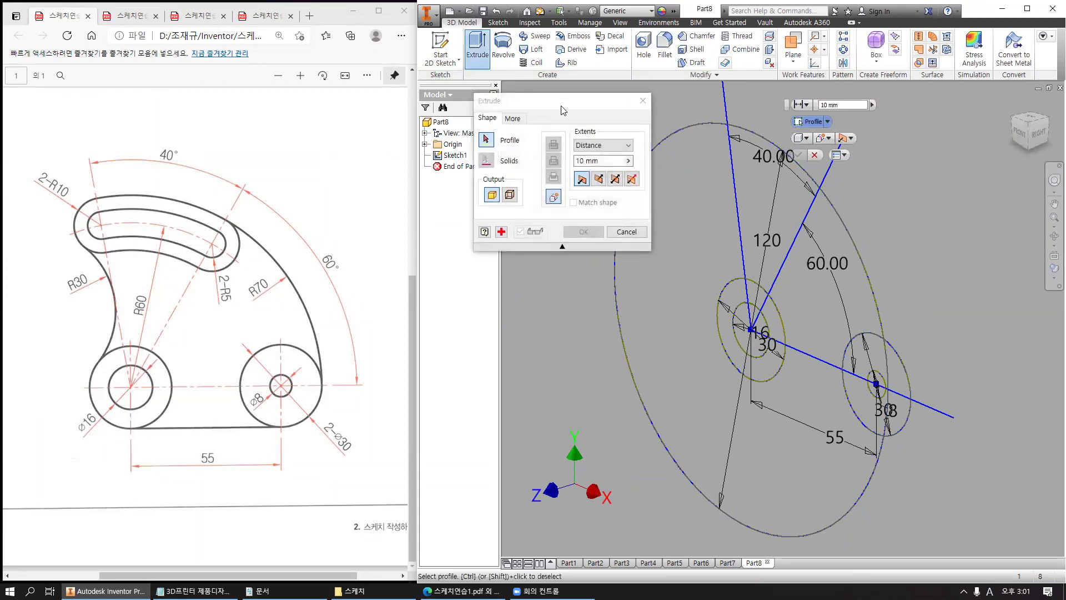
left_click_drag(562, 109, 470, 111)
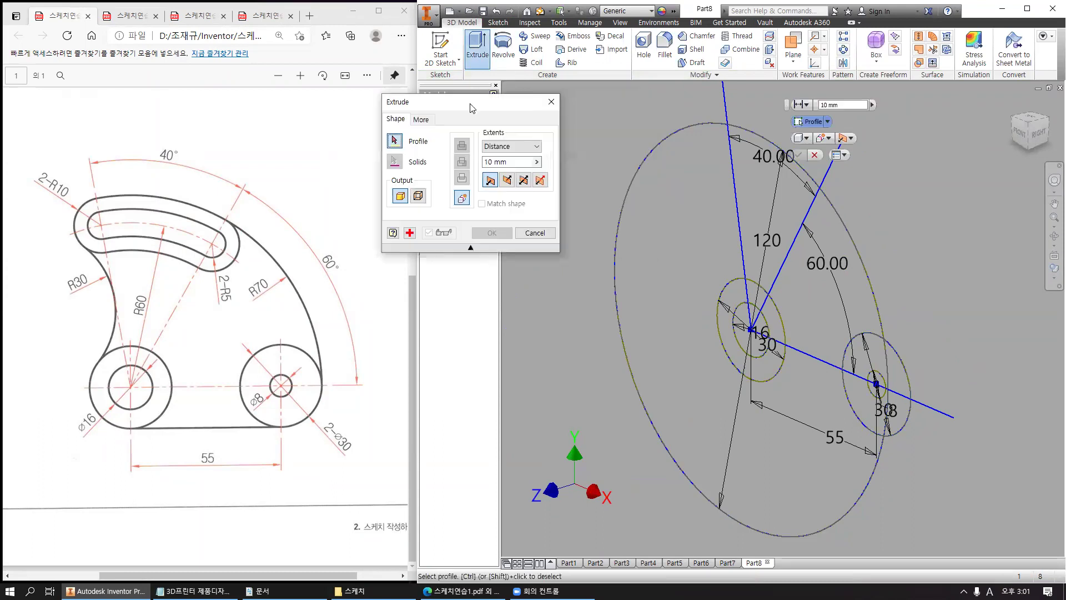
left_click(418, 195)
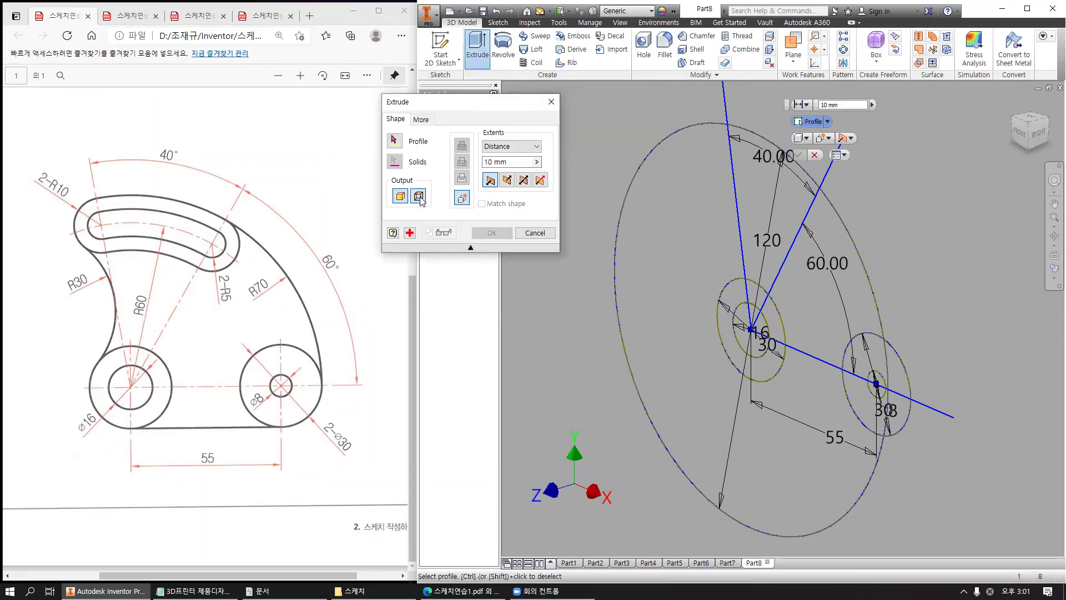
left_click(792, 242)
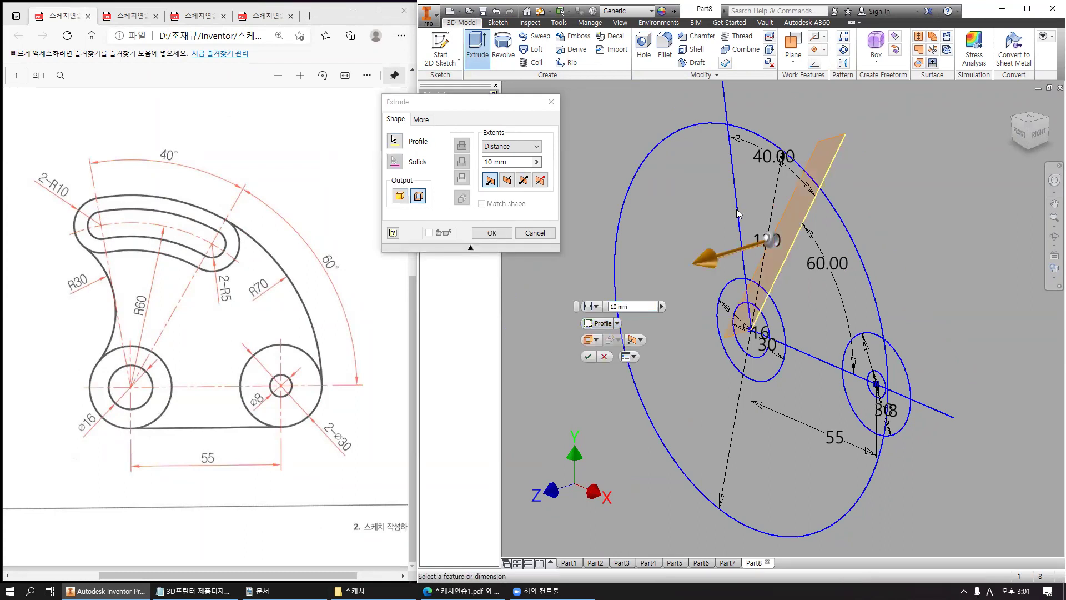
middle_click_drag(828, 231, 794, 224, "shift")
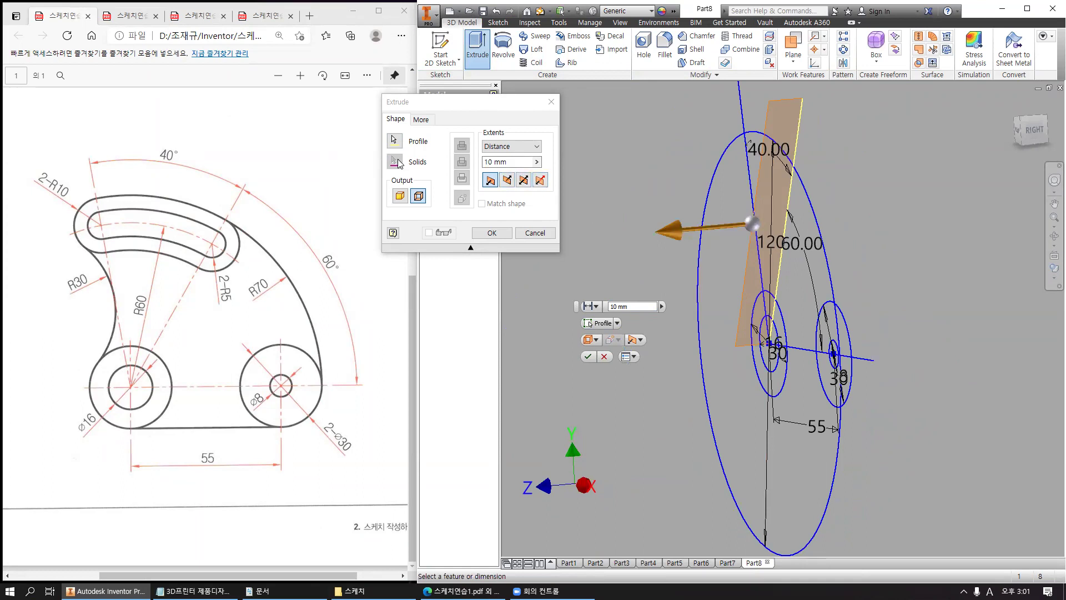
left_click(394, 141)
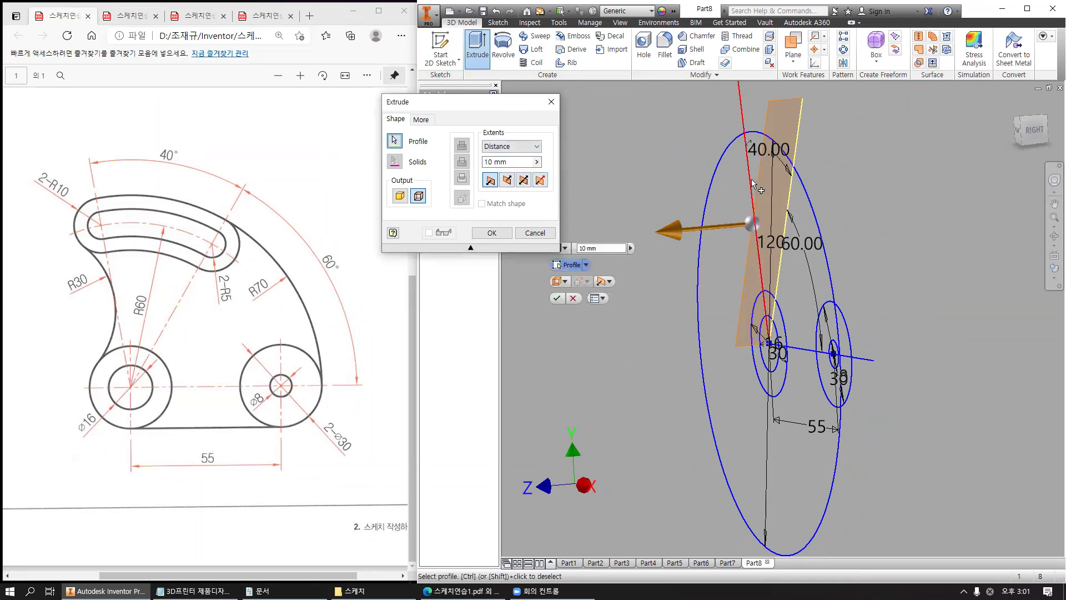
left_click(754, 222)
middle_click_drag(854, 245, 798, 223, "shift")
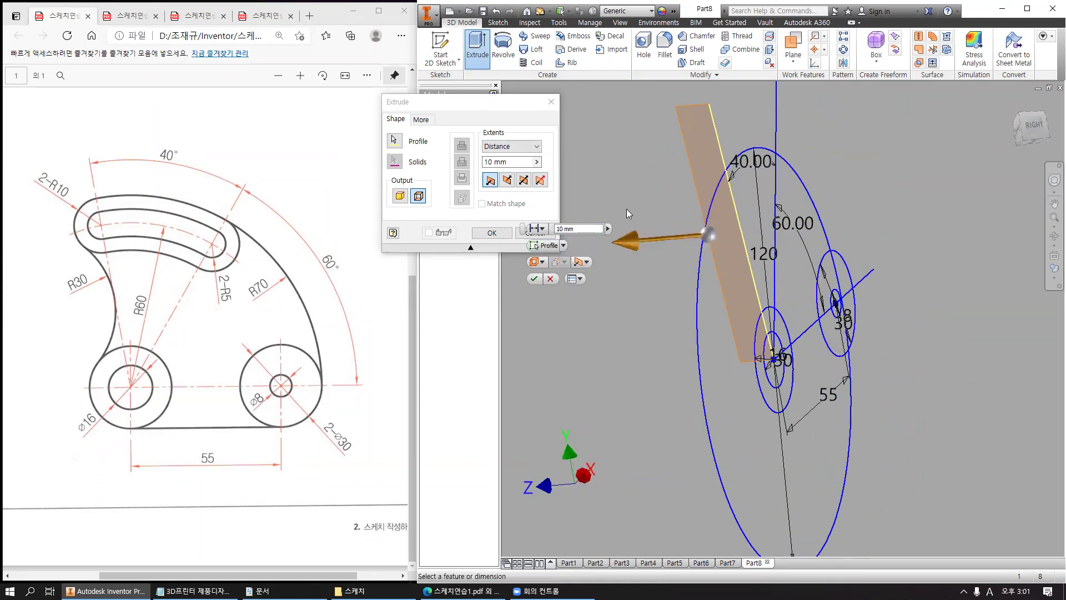
key("Escape")
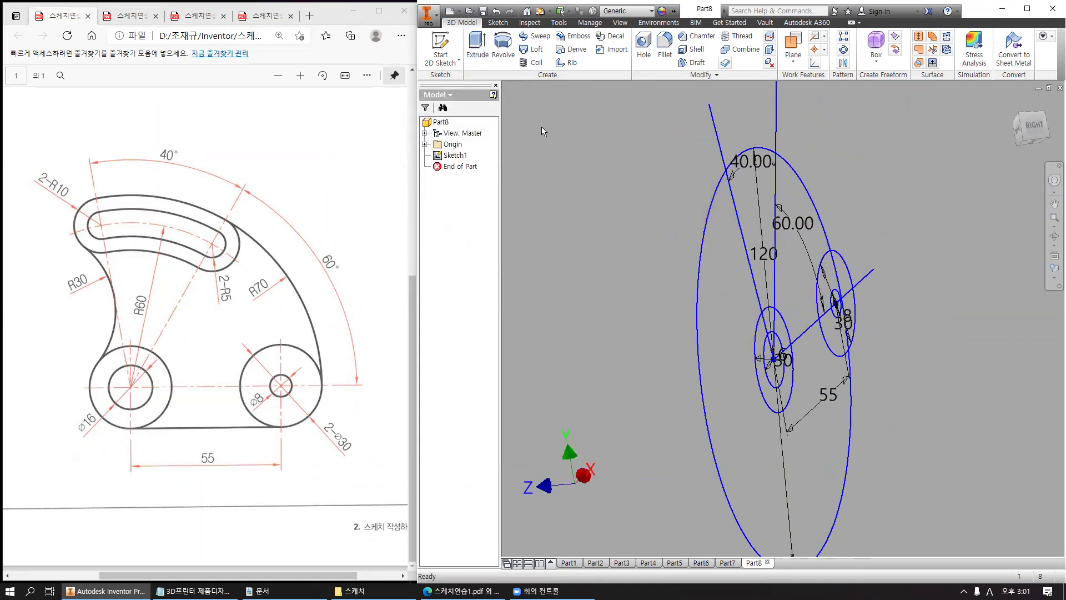
double_click(455, 155)
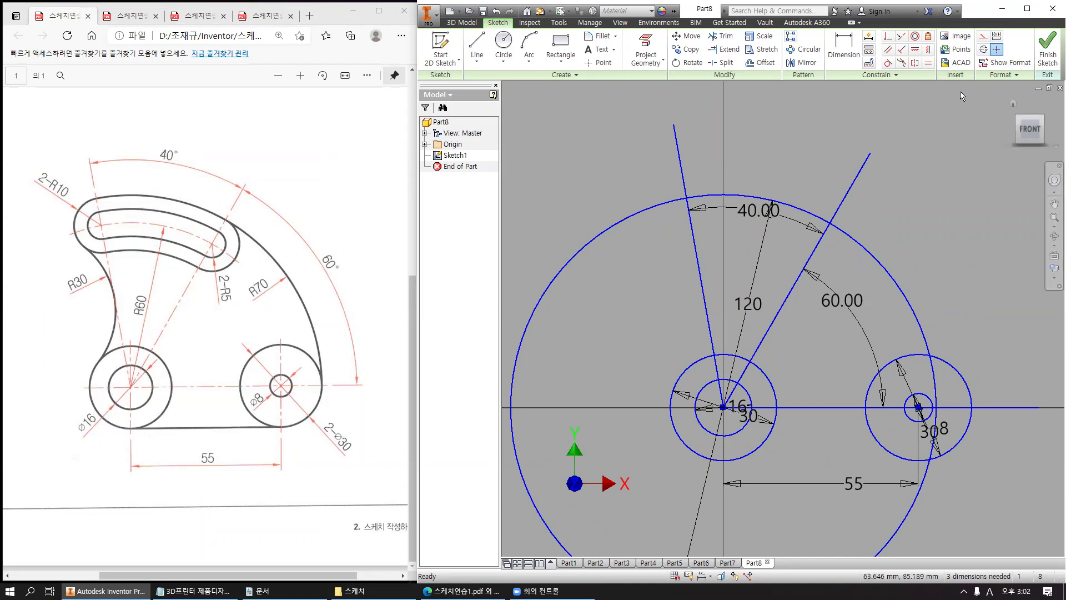
Try sketching a star-shaped chain of construction lines in the empty area beyond the right slanted line, and delete it.
middle_click_drag(958, 149, 890, 160)
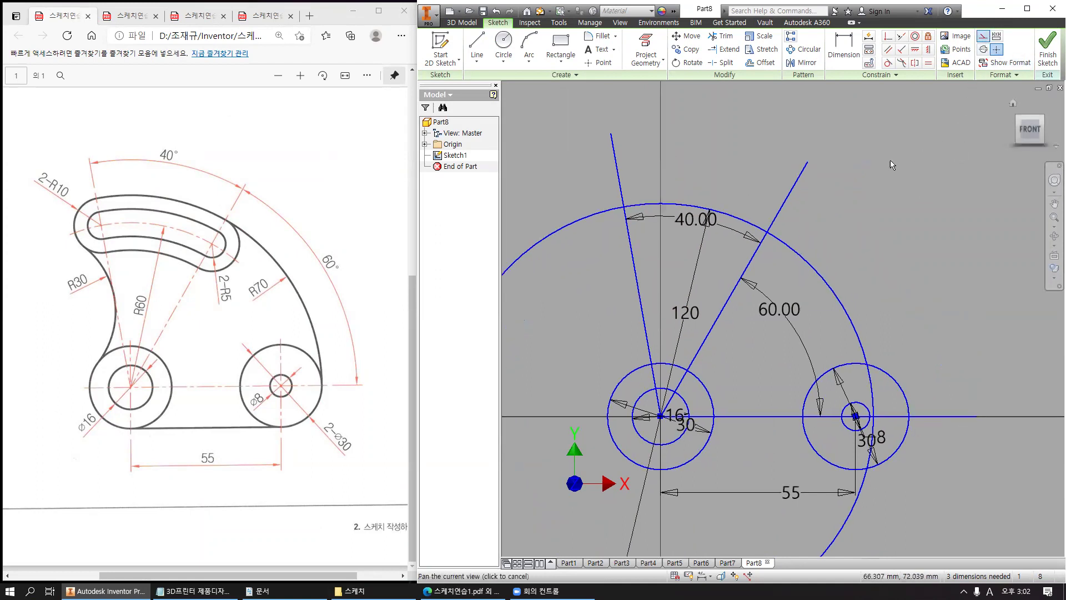
left_click(476, 43)
left_click(969, 178)
left_click(852, 223)
left_click(977, 249)
left_click(852, 168)
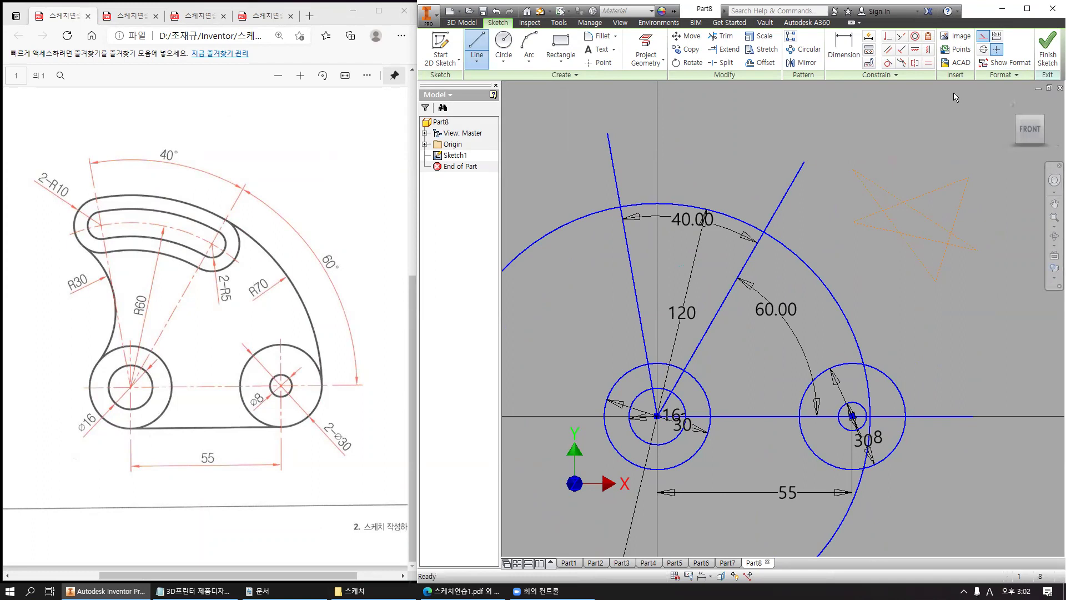
key("Escape")
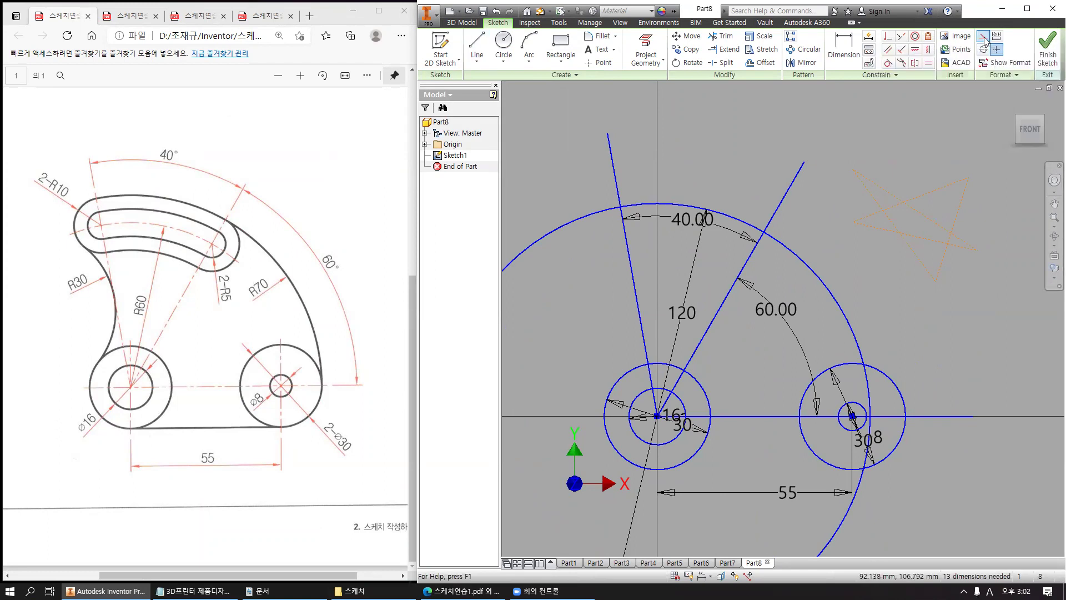
left_click_drag(988, 309, 857, 138)
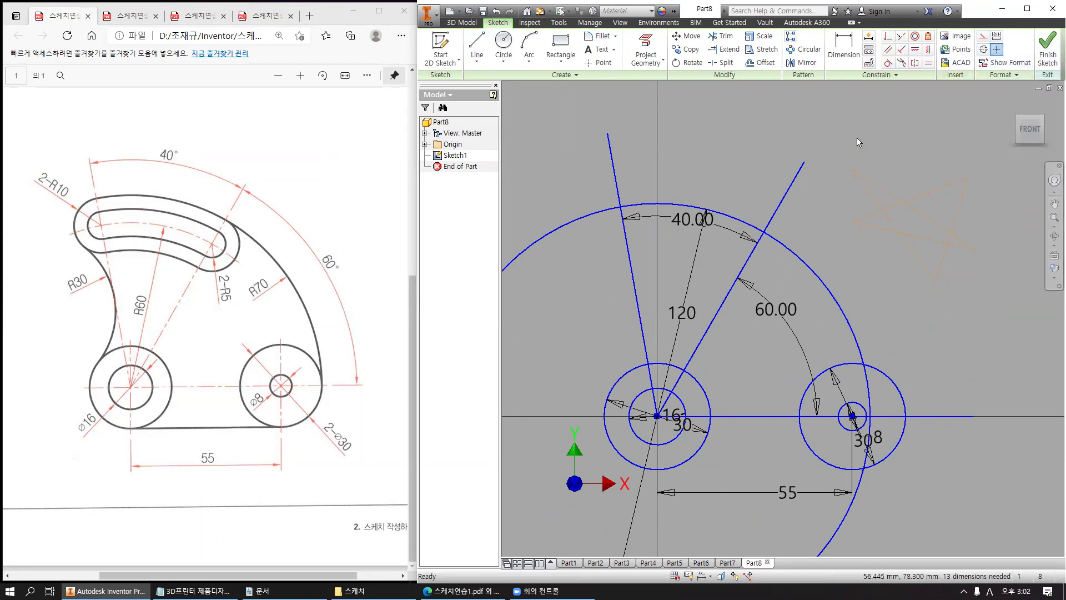
key("Delete")
Convert the two slanted lines and the 120 mm circle to construction geometry.
middle_click_drag(865, 173, 885, 134)
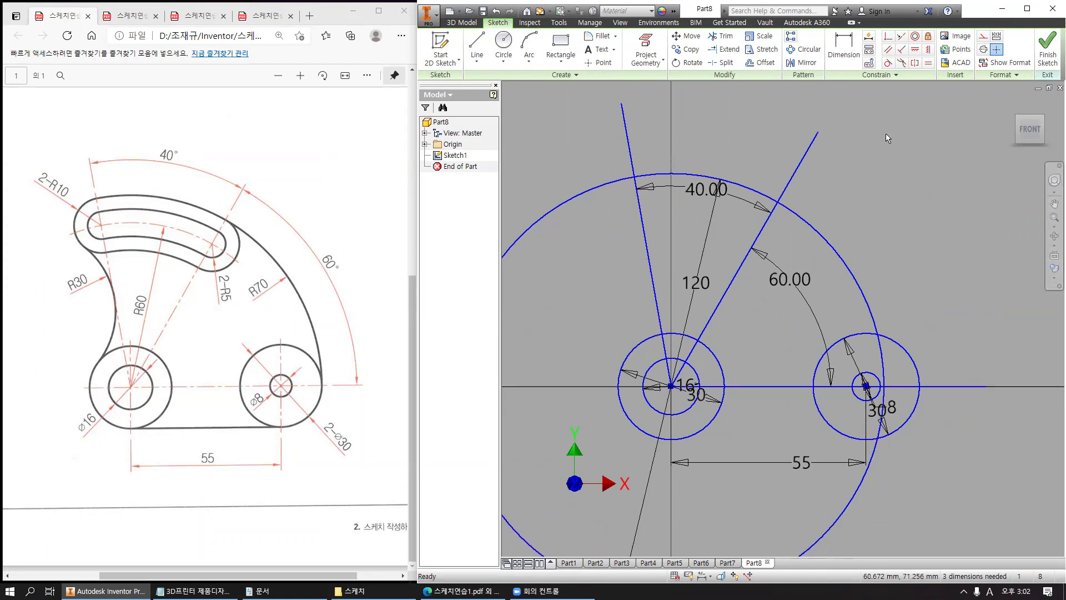
left_click(801, 157)
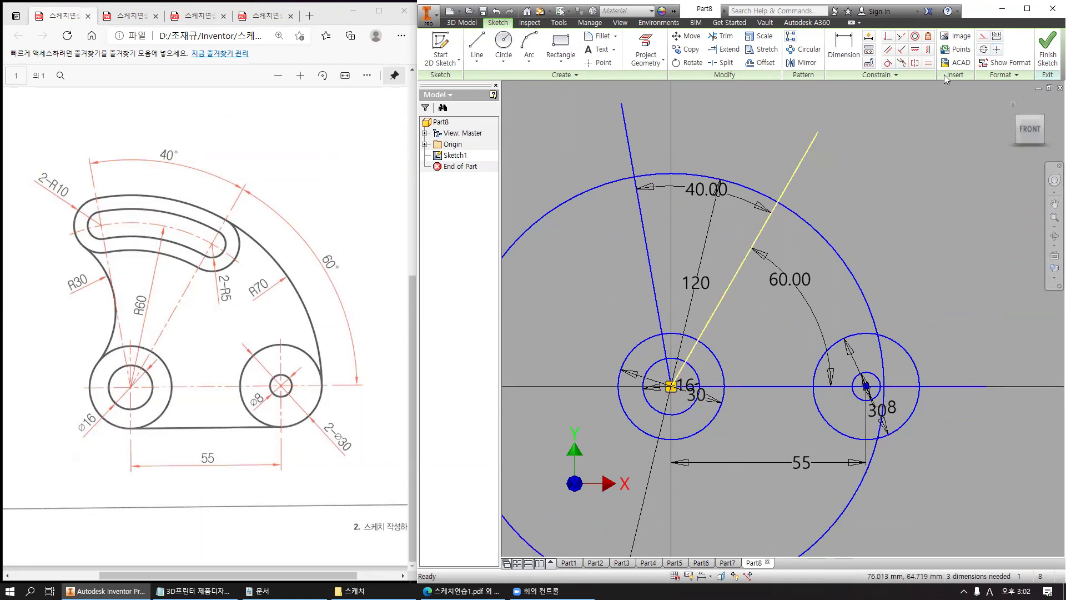
left_click(983, 37)
left_click(630, 147)
left_click(983, 38)
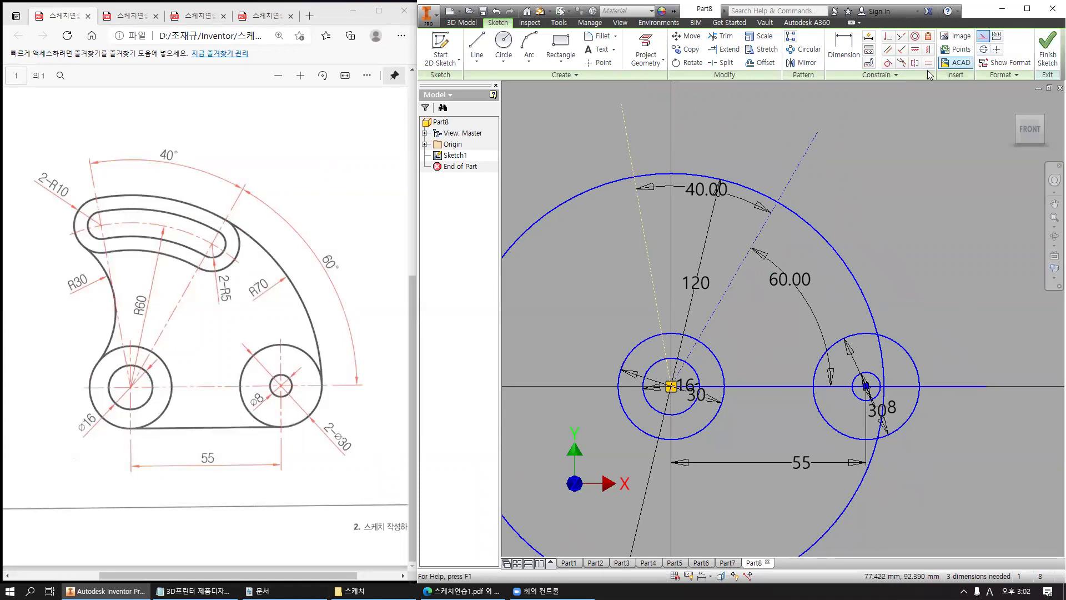
left_click(827, 239)
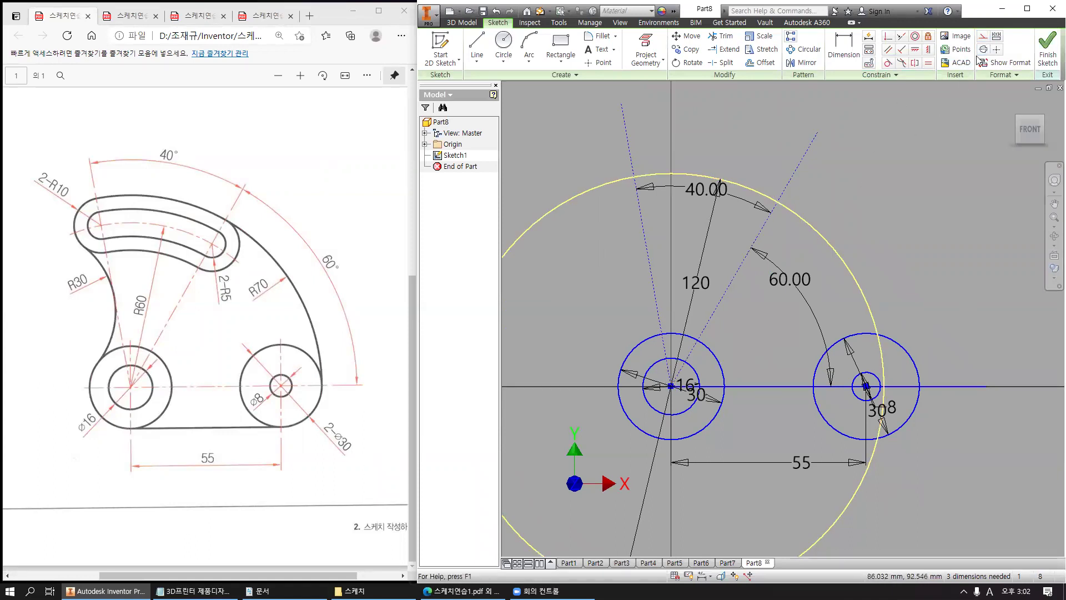
left_click(983, 40)
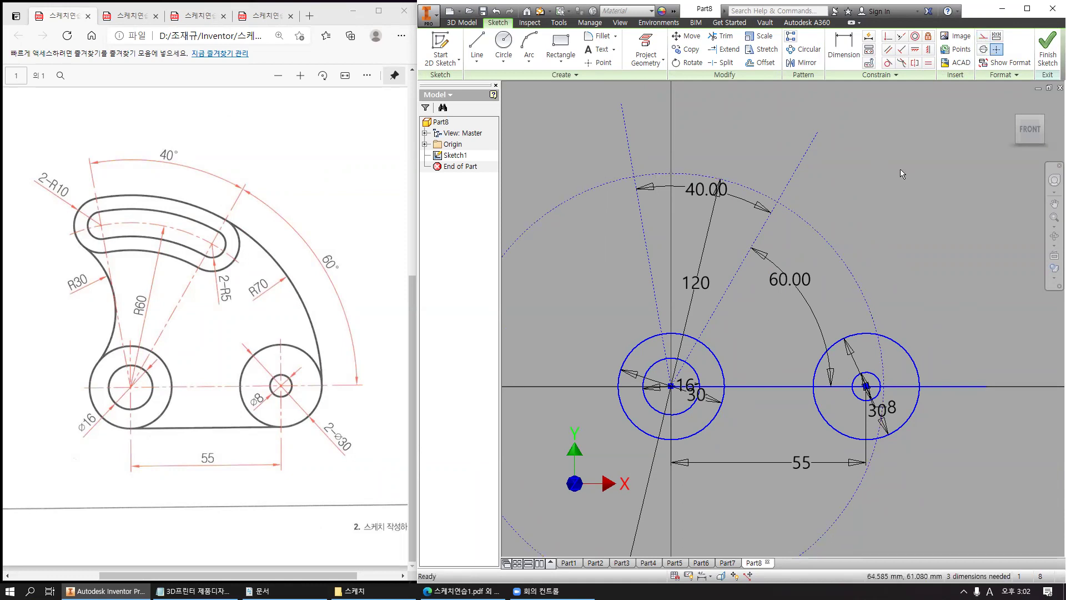
Finish the sketch, check in Extrude whether the construction geometry is ignored as a profile, cancel, and reopen the sketch.
left_click(1047, 56)
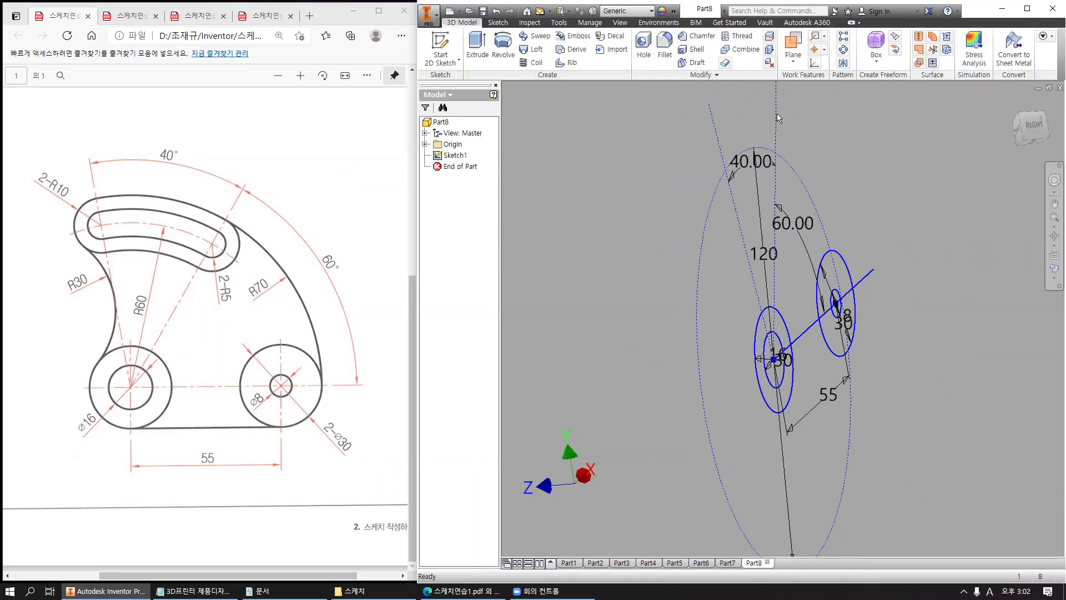
left_click(473, 49)
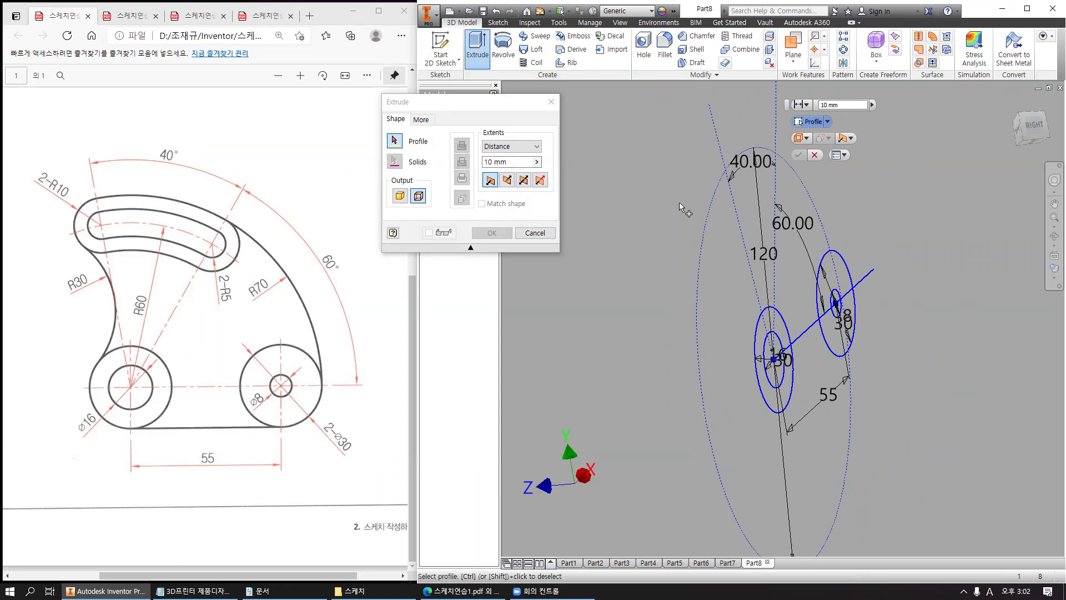
left_click(534, 233)
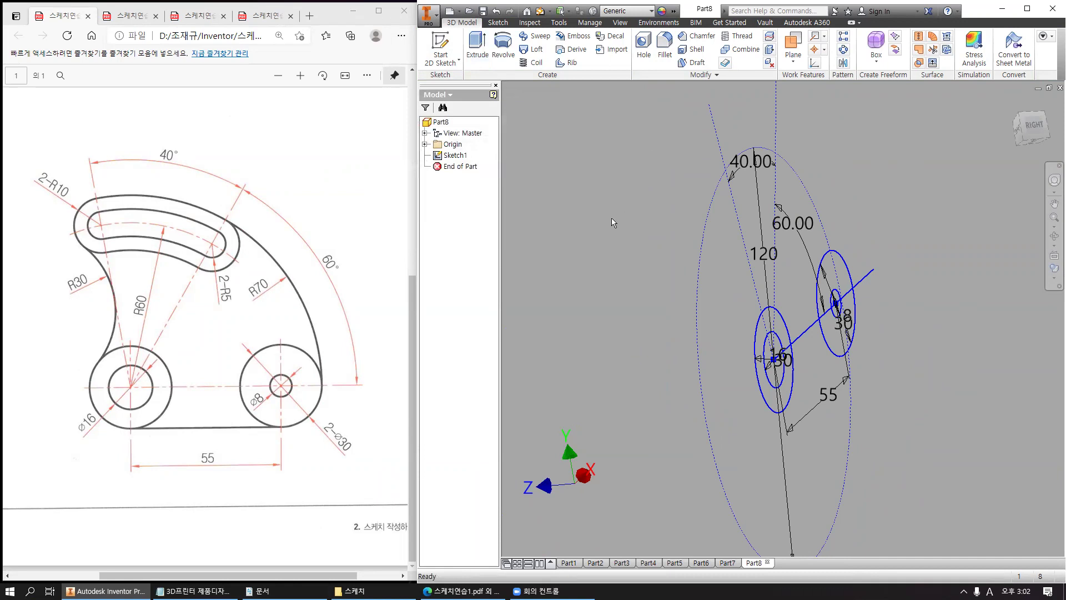
double_click(455, 155)
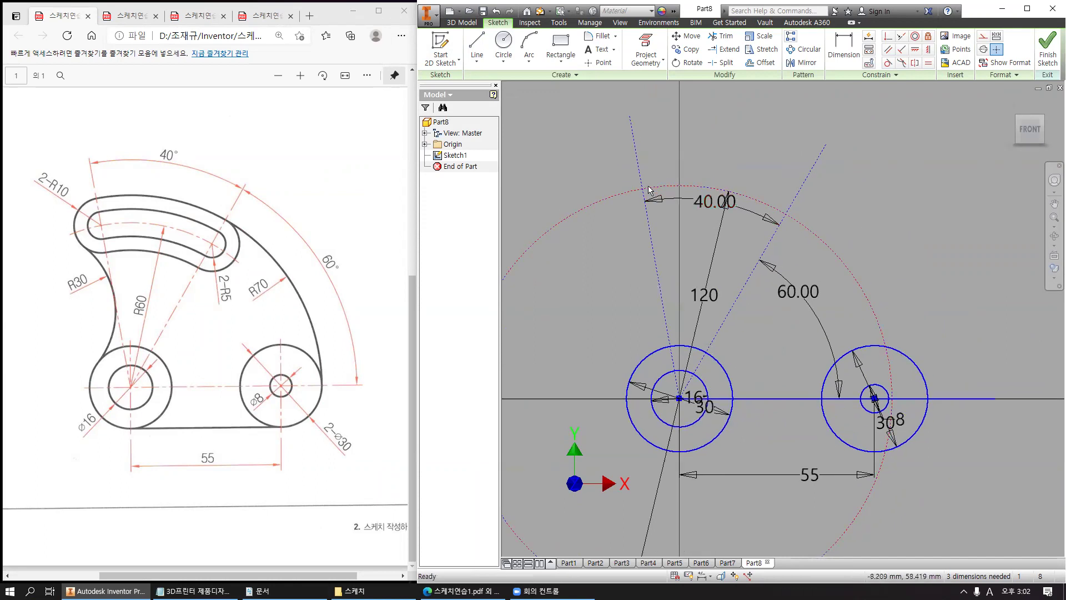
Draw concentric 10 mm and 20 mm circles where the left slanted line meets the 120 mm circle, plus two freehand concentric circles at the right crossing.
left_click(513, 46)
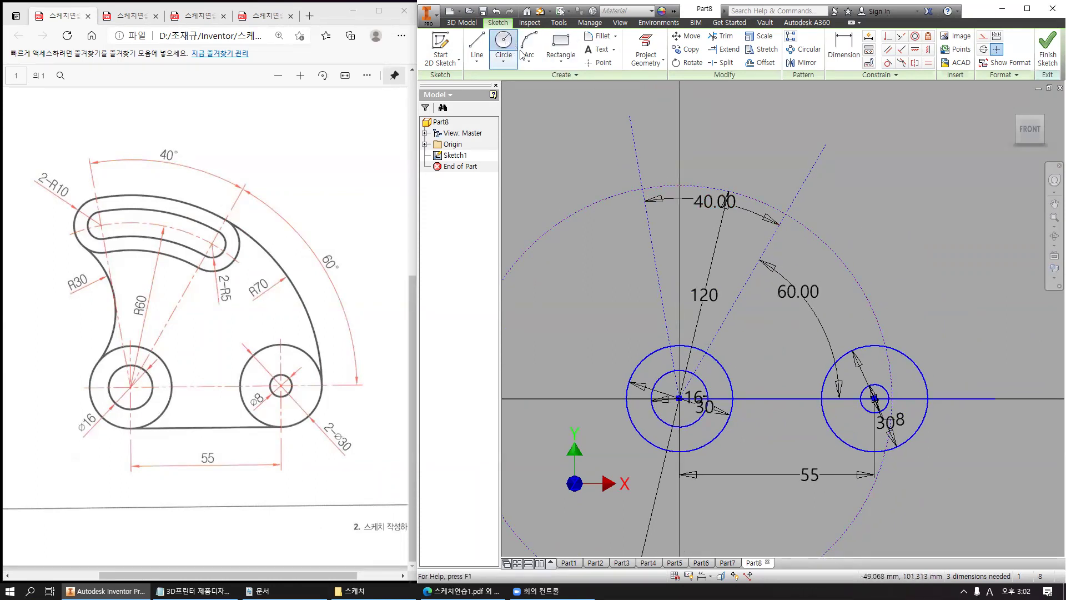
left_click(642, 189)
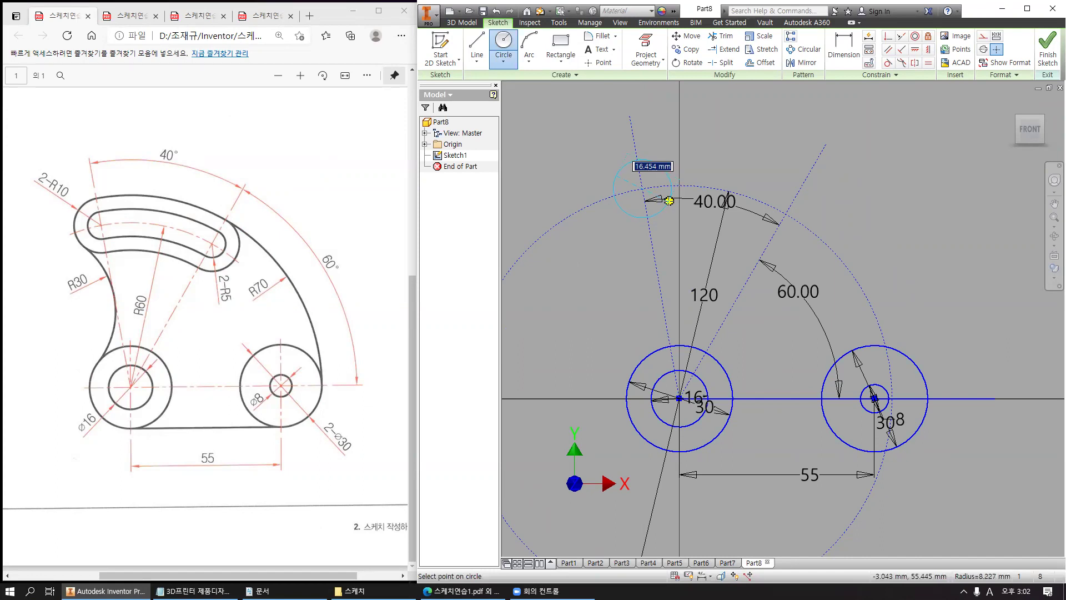
type("10")
key("Return")
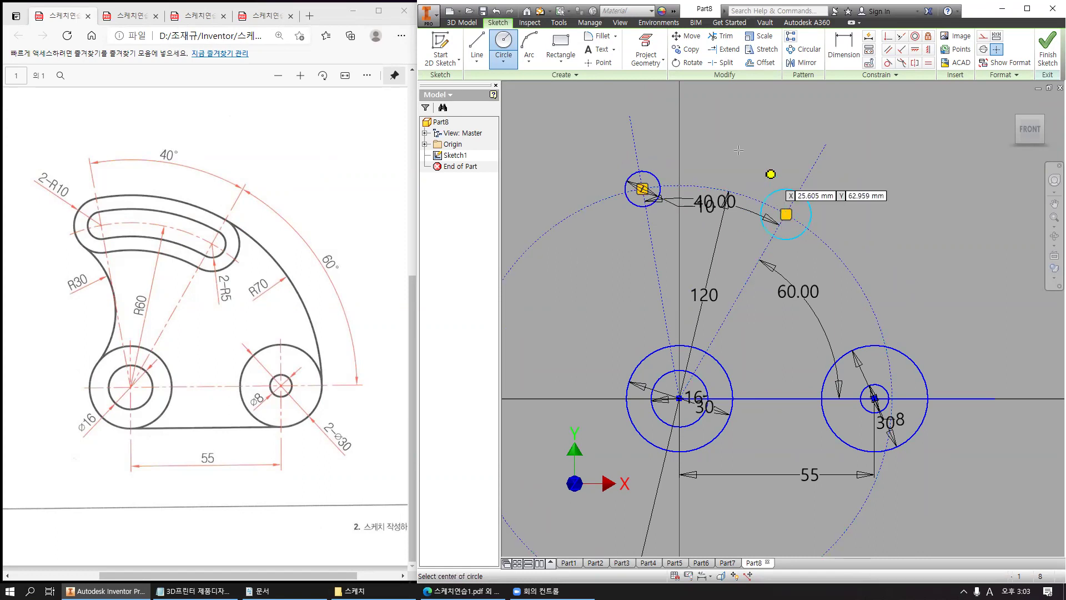
left_click(643, 187)
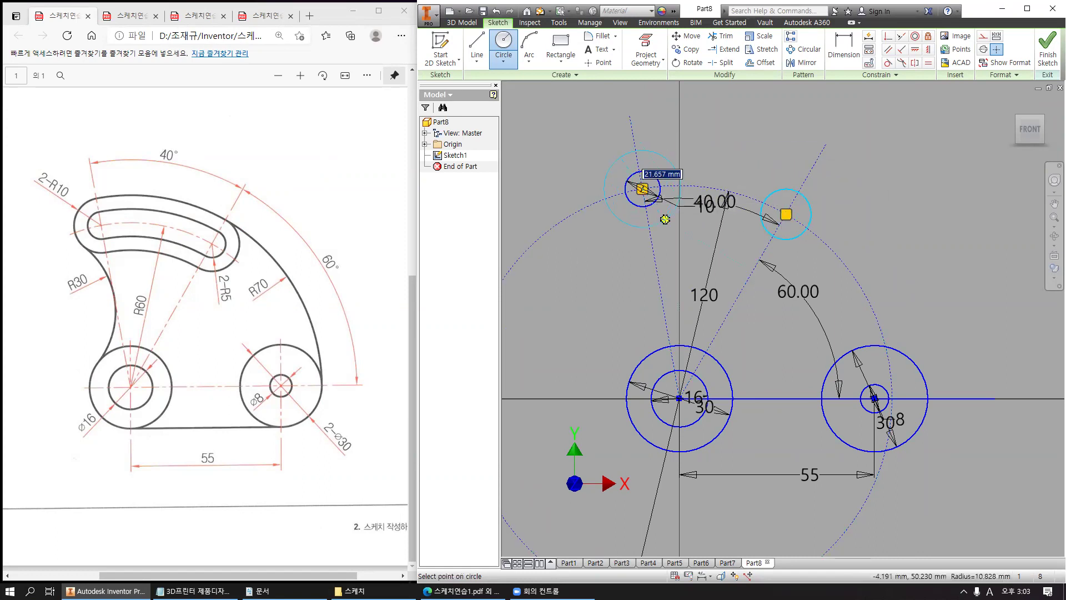
type("20")
key("Return")
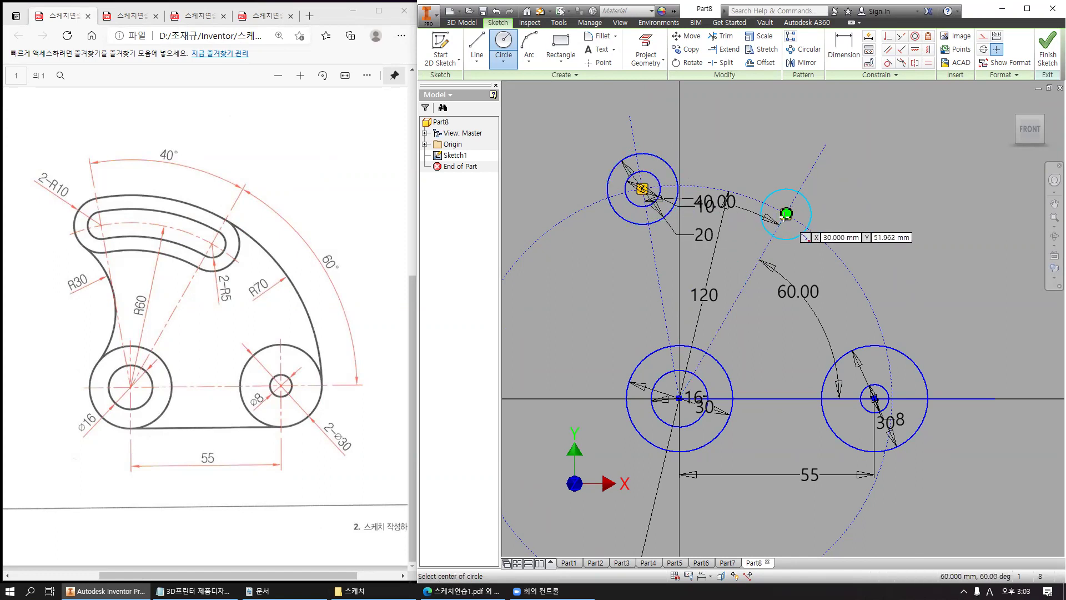
left_click(784, 215)
left_click(827, 213)
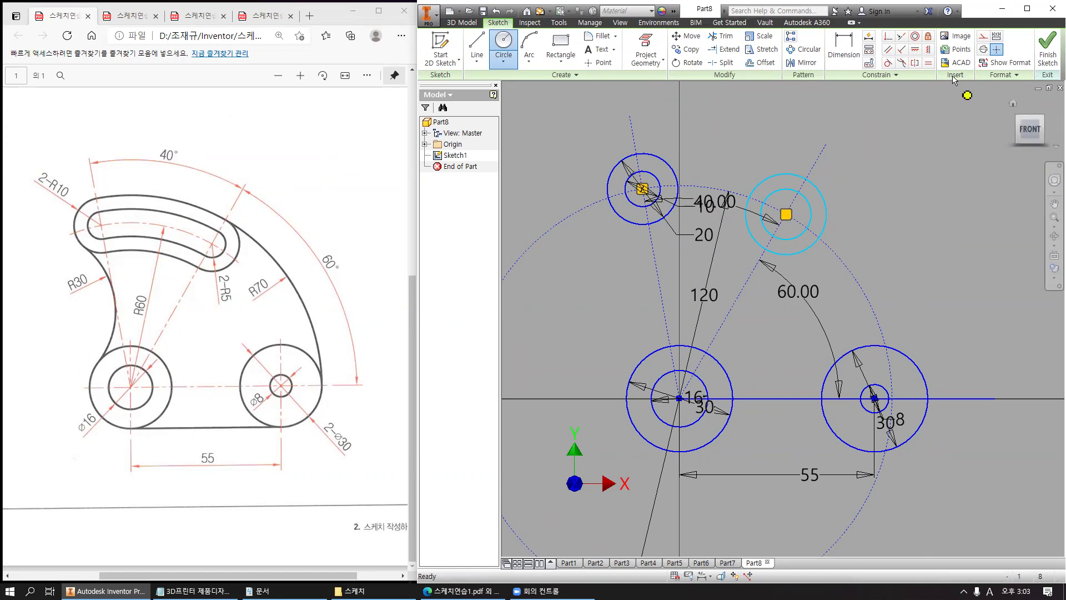
key("Escape")
Make the two circles on the right slanted line equal to the matching 10 mm and 20 mm circles on the left one.
left_click(655, 177)
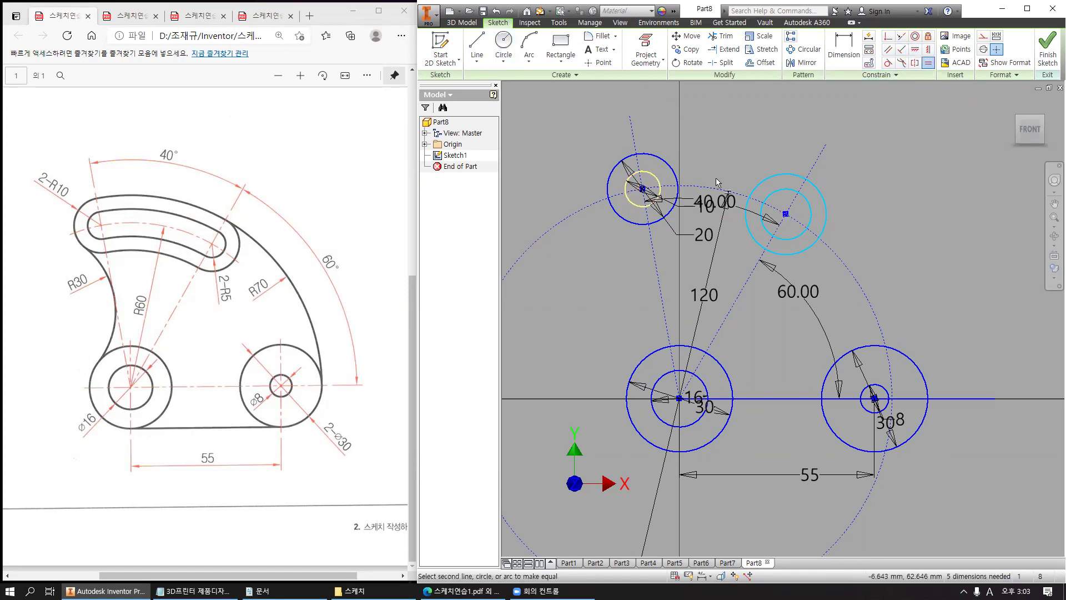
left_click(768, 196)
left_click(674, 173)
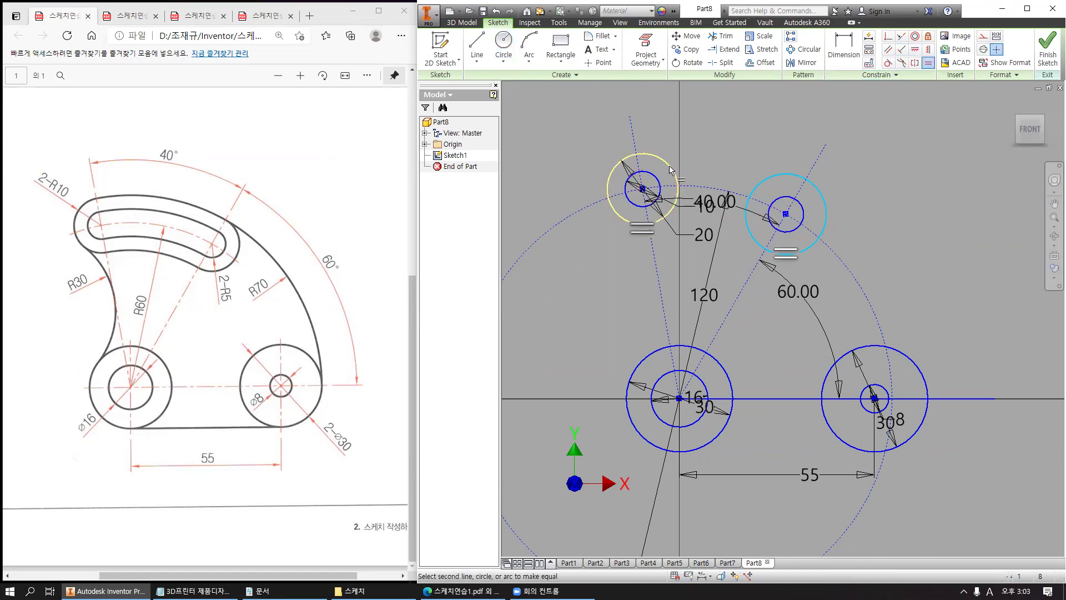
left_click(785, 176)
key("Escape")
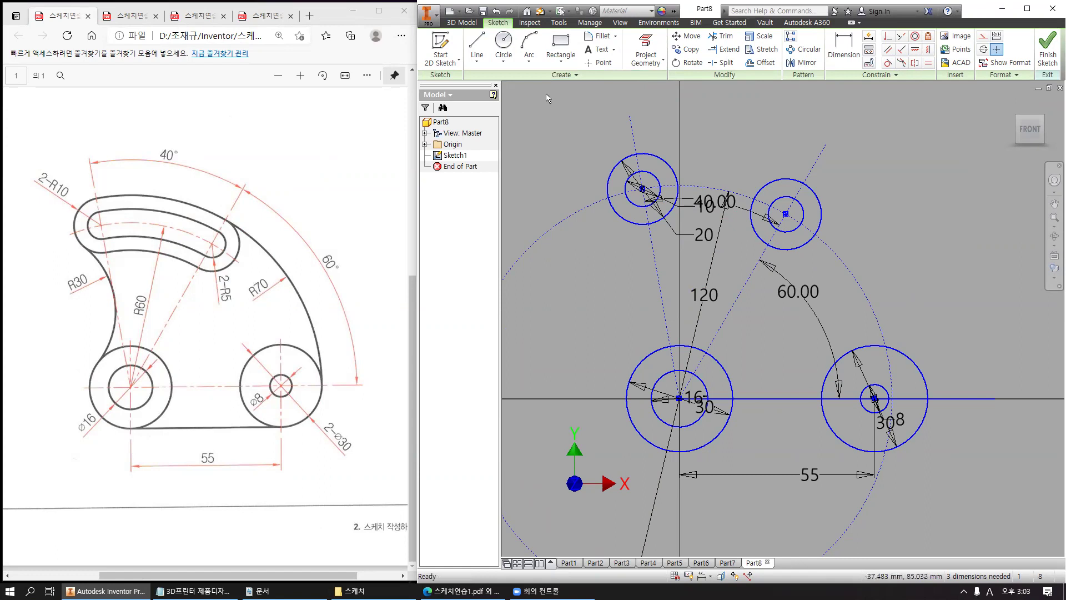
Sketch a three-point arc of about 164 mm radius spanning above both 20 mm circles.
left_click(533, 46)
left_click(564, 148)
left_click(955, 202)
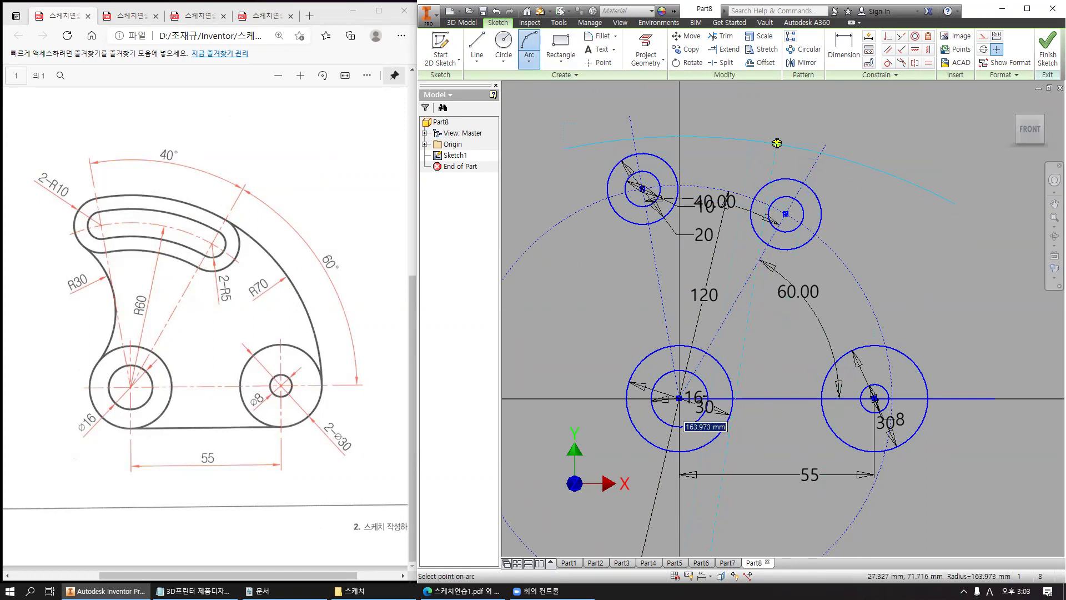
left_click(776, 143)
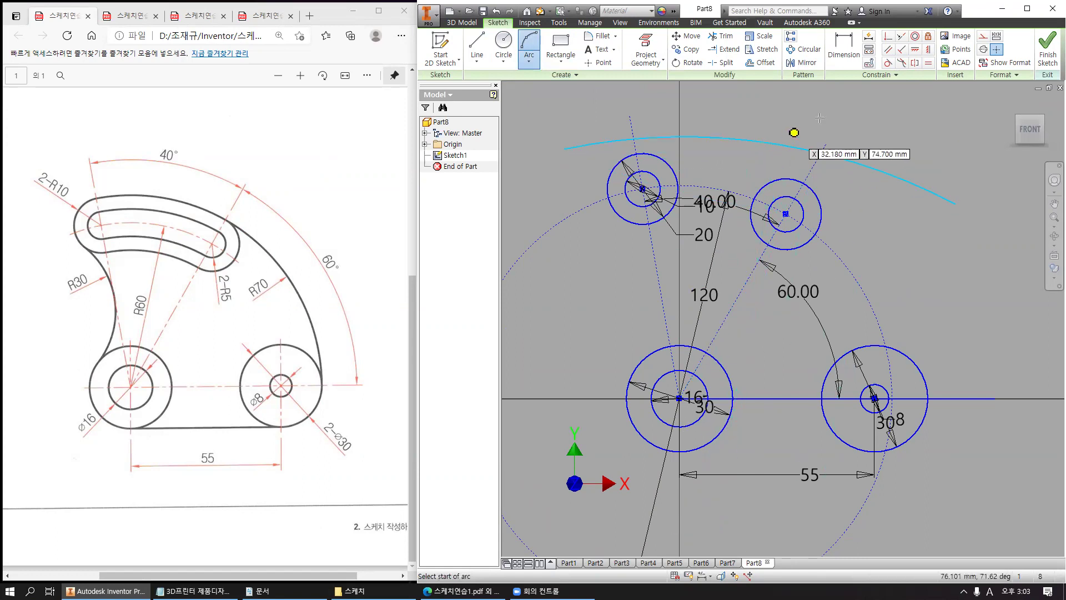
Make the upper arc tangent to both the right and left 20 mm circles.
left_click(888, 63)
left_click(856, 165)
left_click(810, 188)
left_click(659, 161)
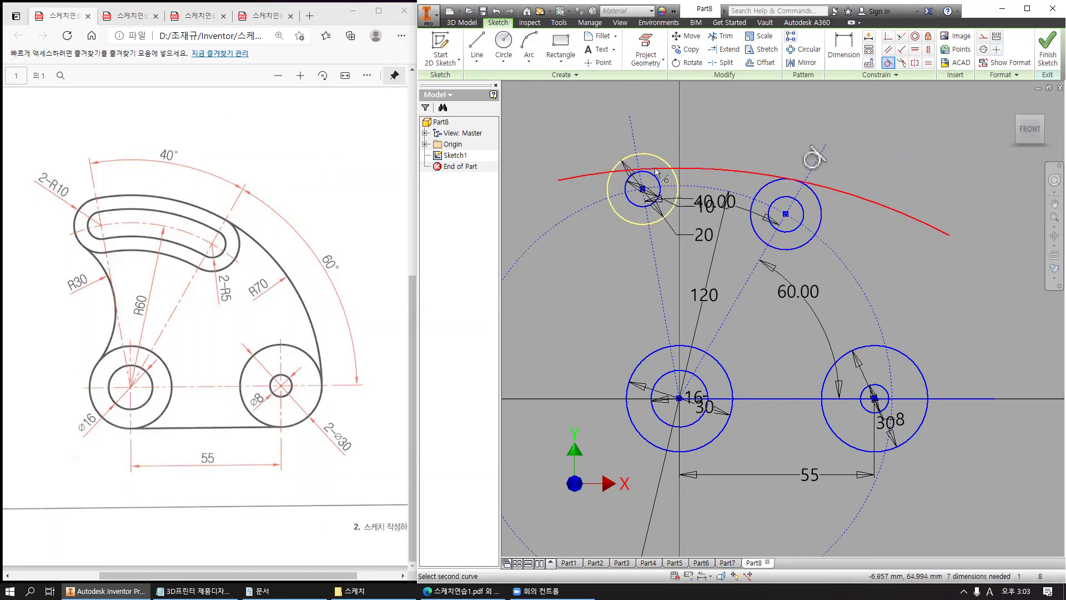
left_click(656, 170)
key("Escape")
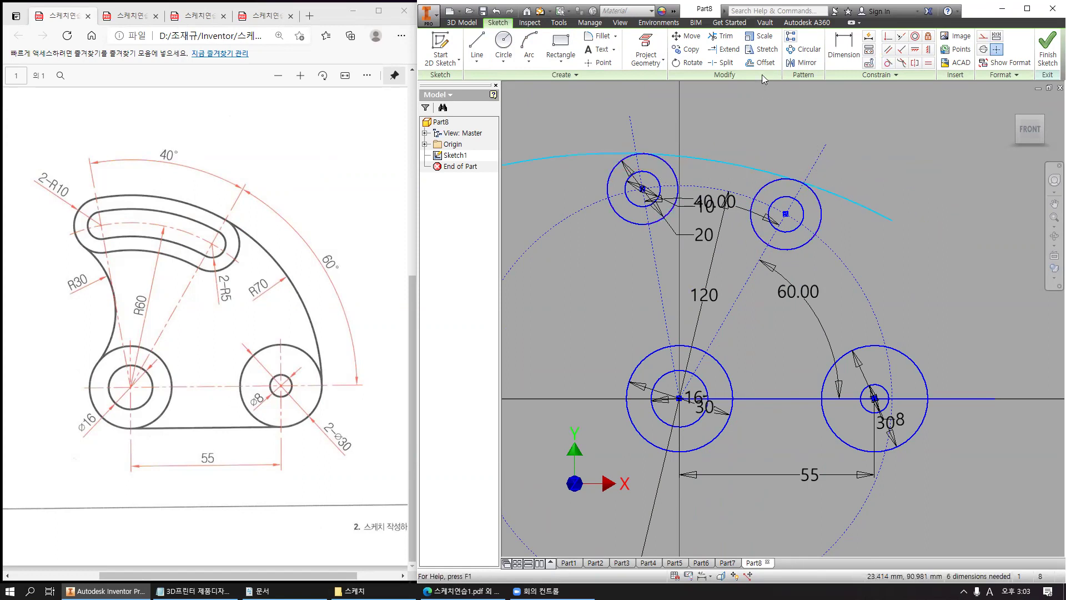
left_click(838, 59)
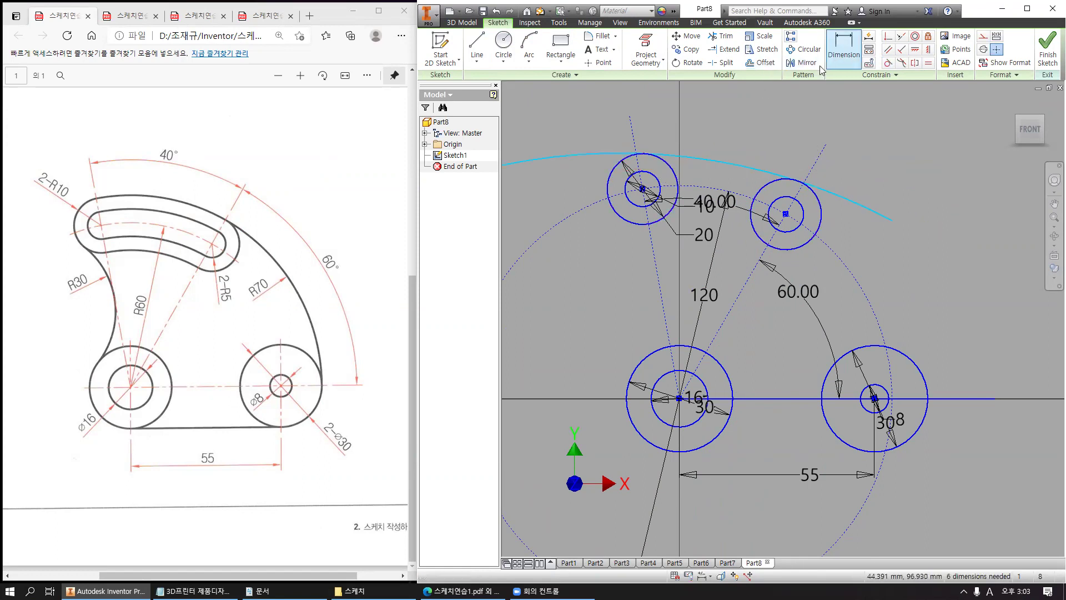
left_click(726, 166)
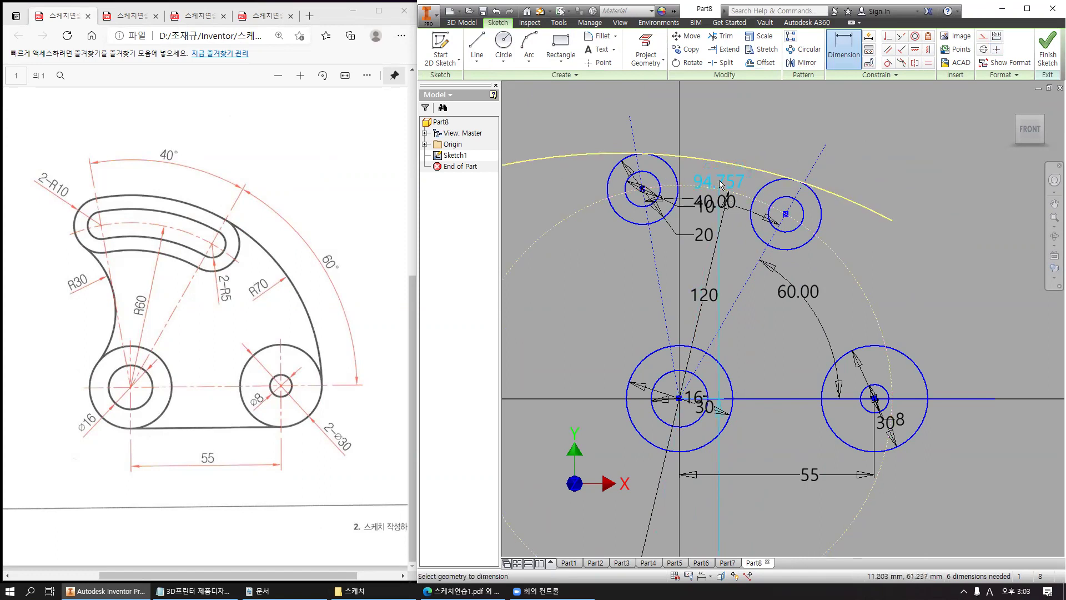
key("Escape")
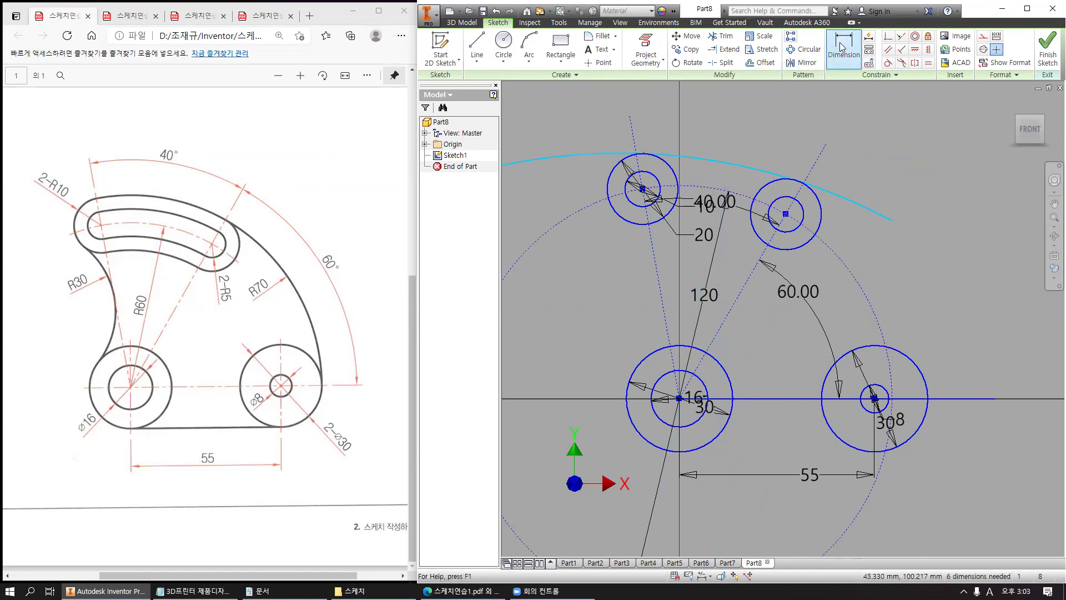
Dimension the upper arc's radius as 70 mm.
left_click(729, 165)
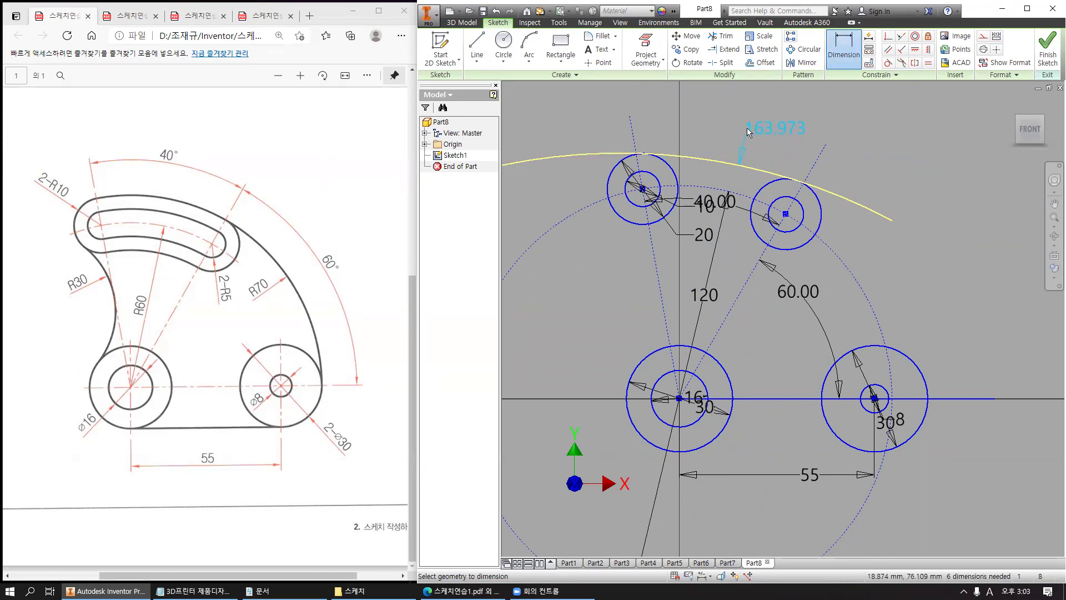
left_click(785, 116)
type("70")
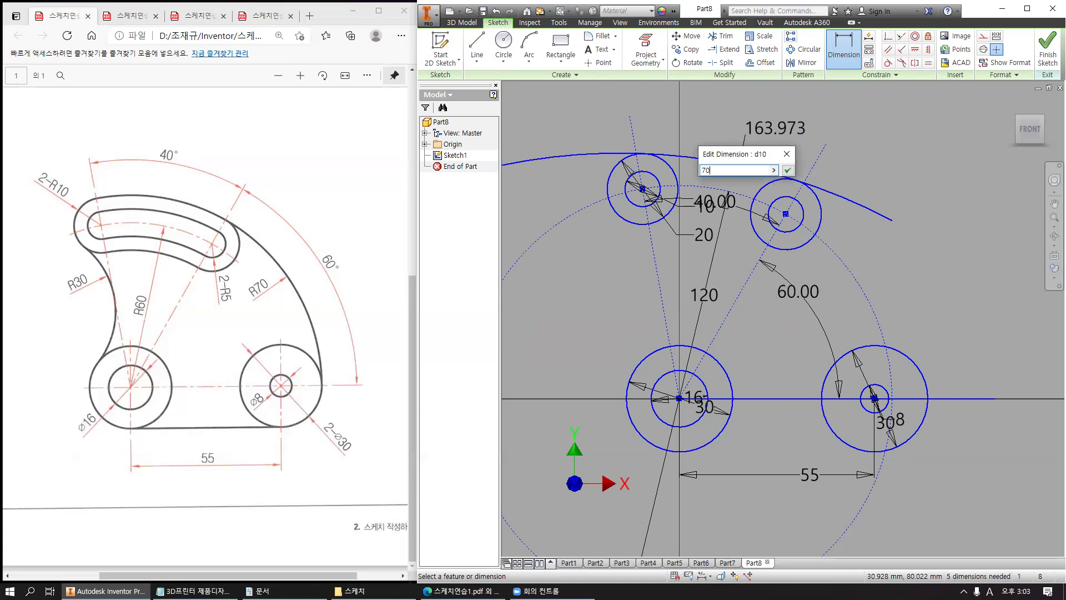
key("Return")
key("Escape")
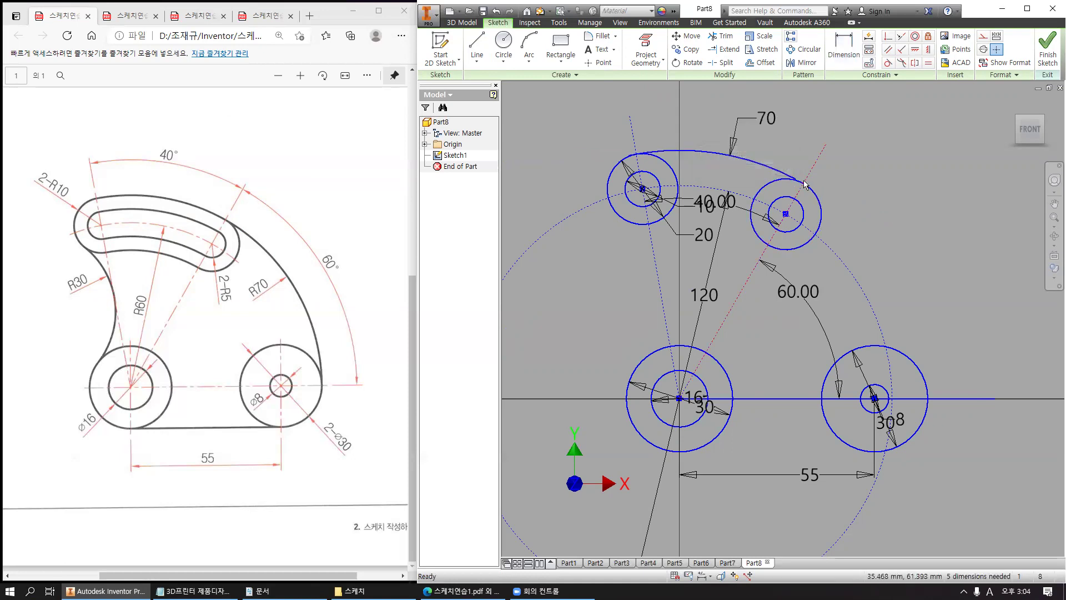
Extend the right end of the 70 mm radius arc to the right slanted construction line.
scroll(805, 183, "up", 5)
scroll(804, 183, "down", 8)
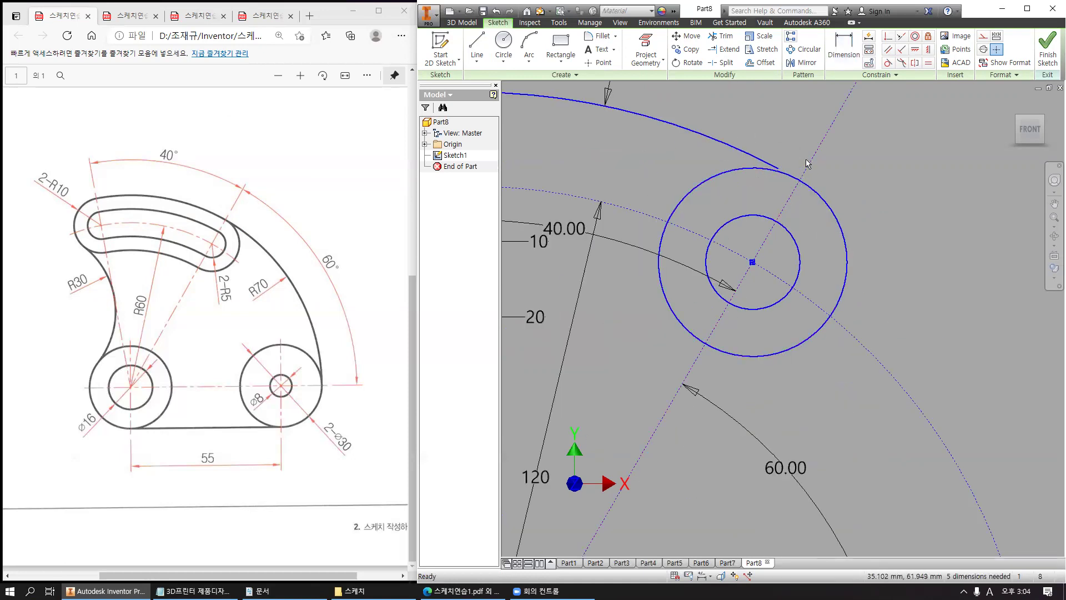
left_click(728, 49)
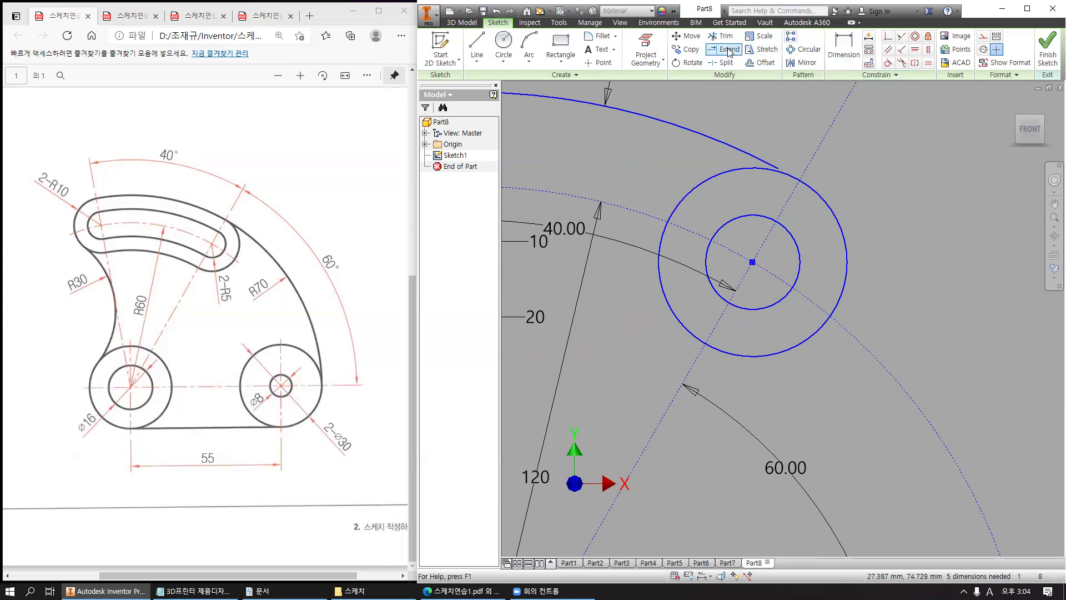
left_click(750, 156)
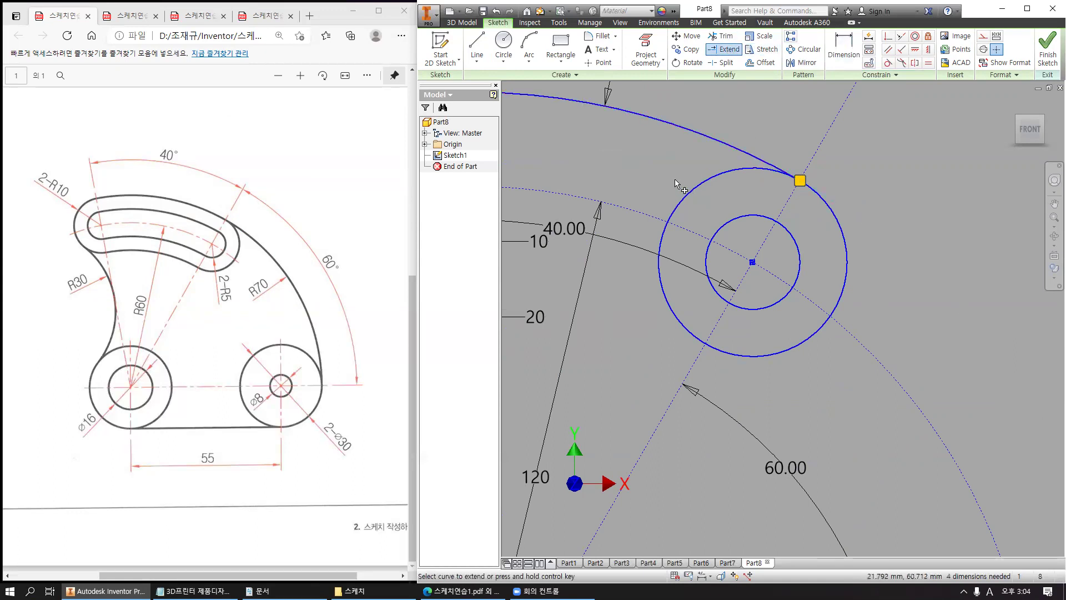
Trim the left end of the 70 mm radius arc back to the left slanted construction line.
scroll(674, 179, "up", 6)
scroll(587, 155, "down", 6)
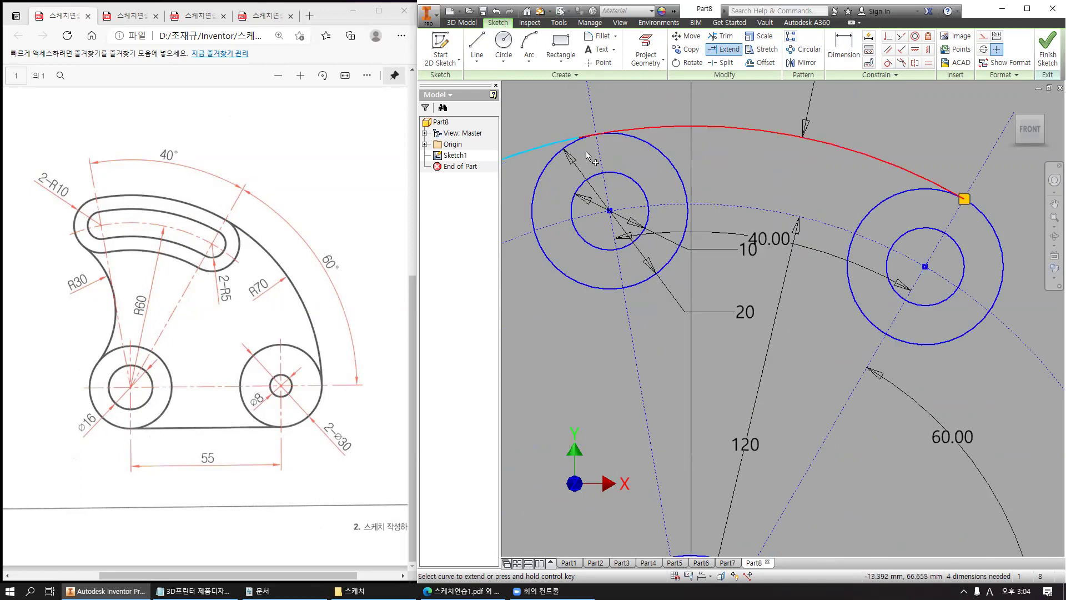
left_click(720, 40)
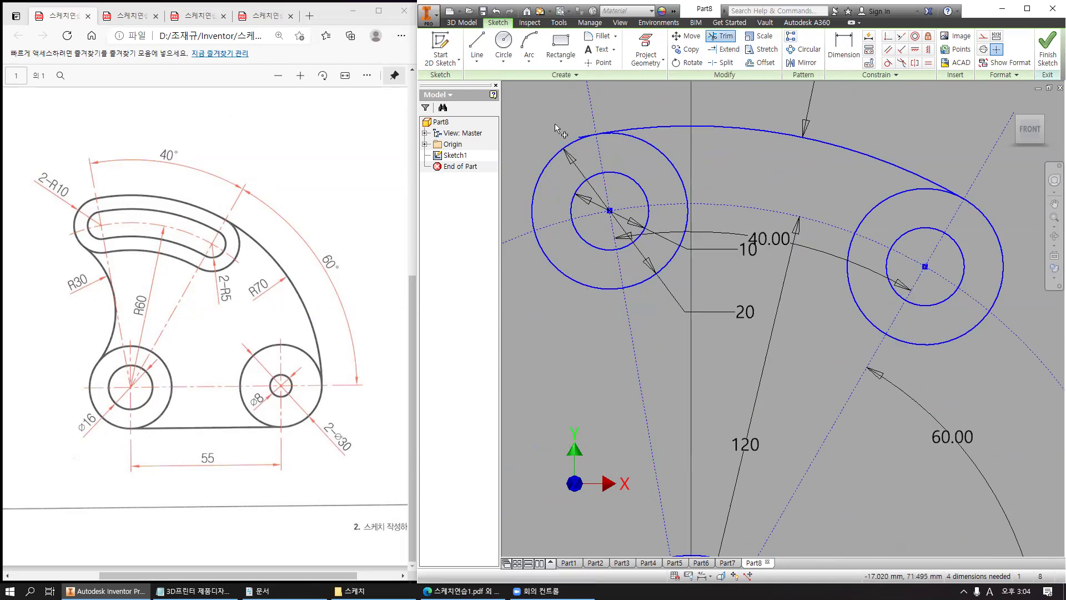
scroll(554, 123, "down", 3)
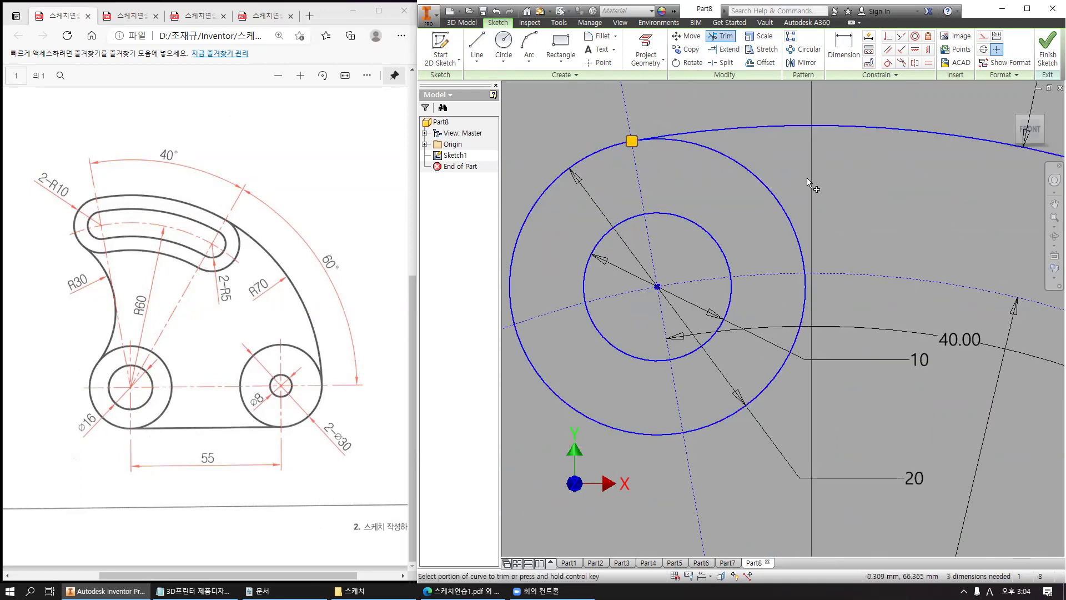
key("Escape")
Sketch a three-point arc of about 41 mm radius joining the upper sides of the two 10 mm slot-end circles.
middle_click_drag(848, 206, 744, 176)
left_click(534, 44)
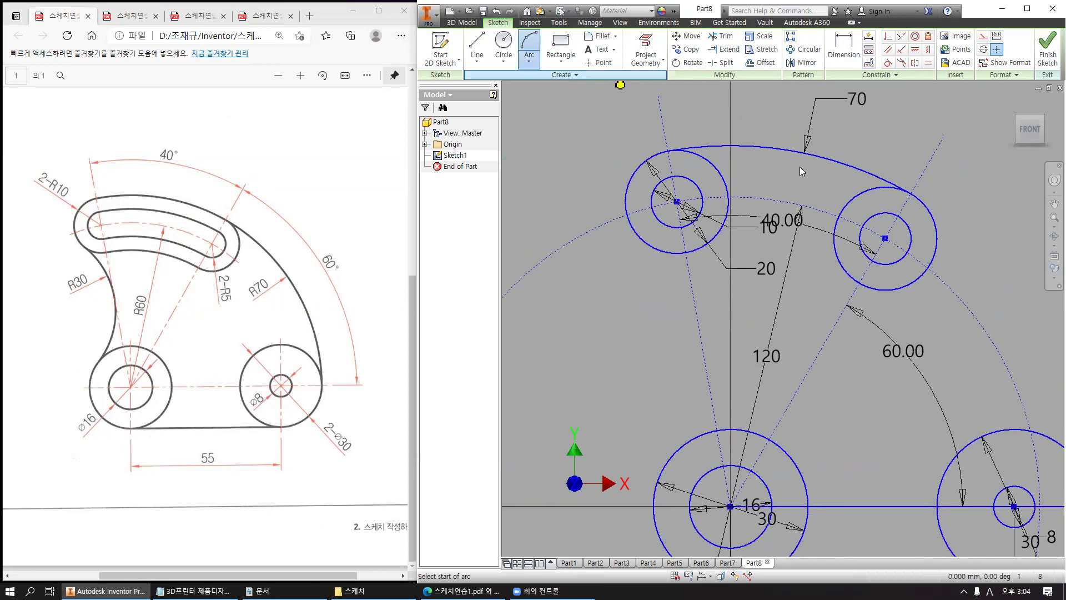
scroll(762, 181, "down", 3)
scroll(762, 182, "up", 3)
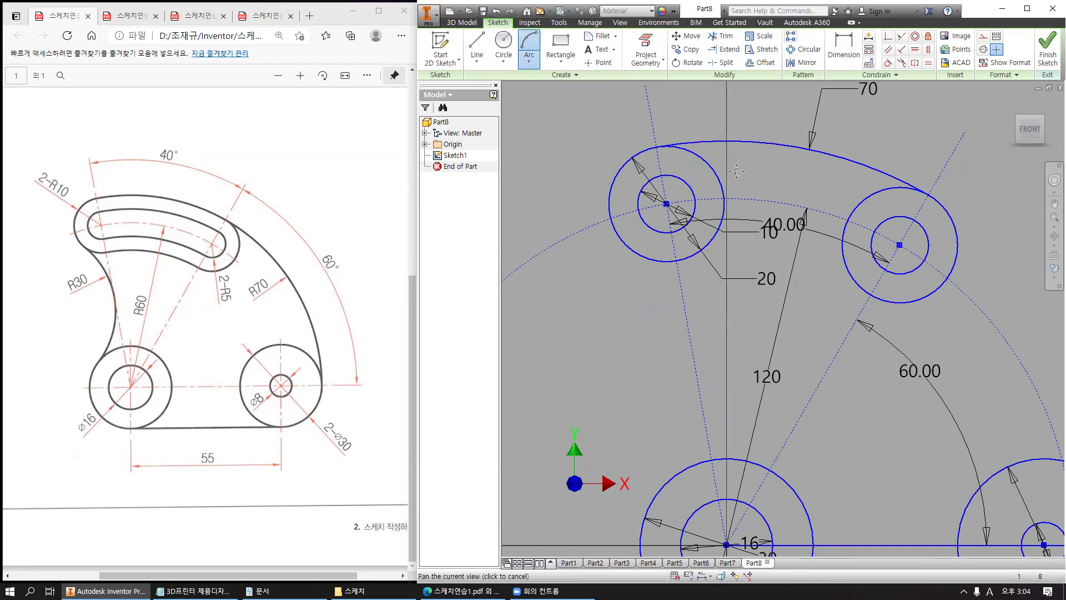
middle_click_drag(763, 181, 734, 169)
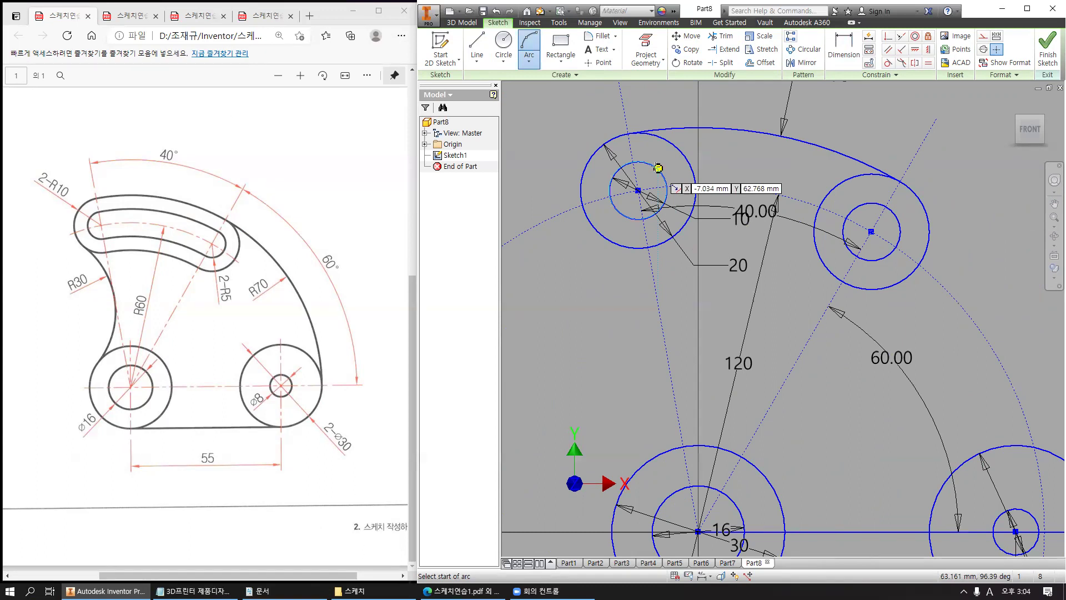
left_click(657, 167)
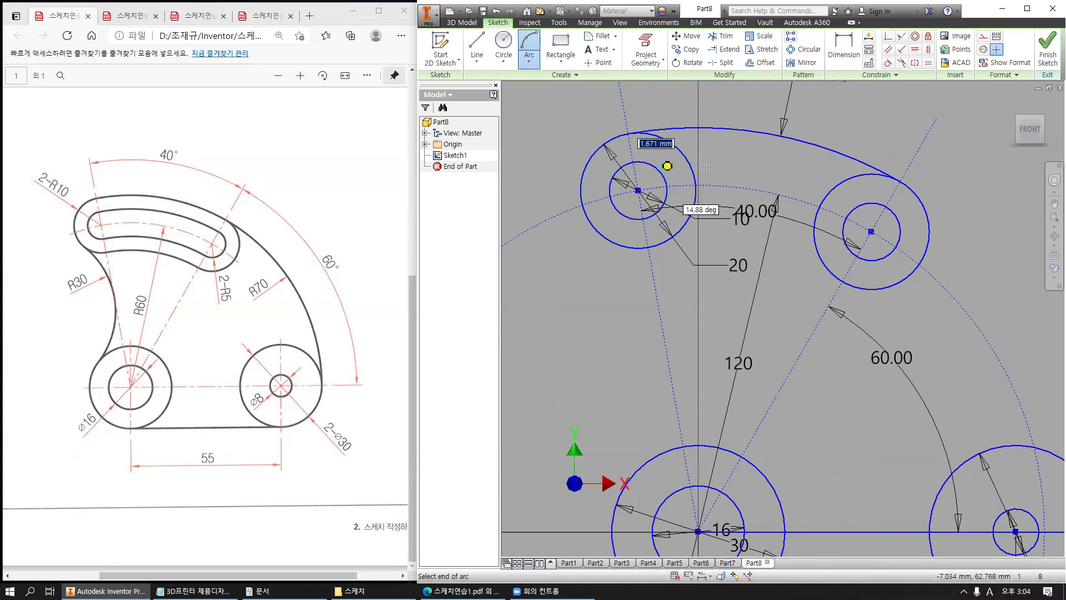
left_click(871, 202)
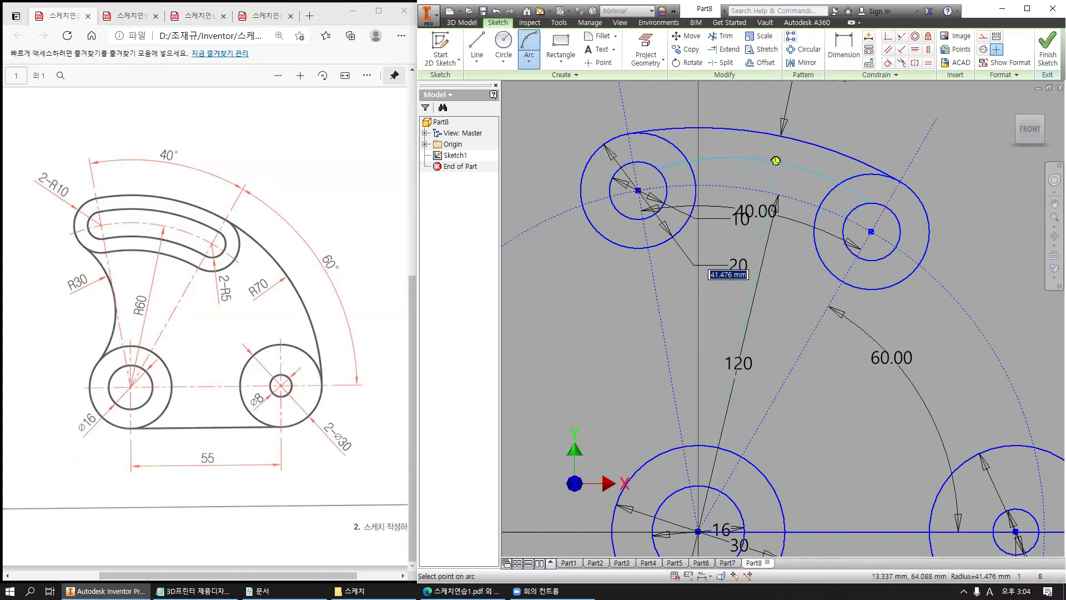
left_click(775, 160)
key("Escape")
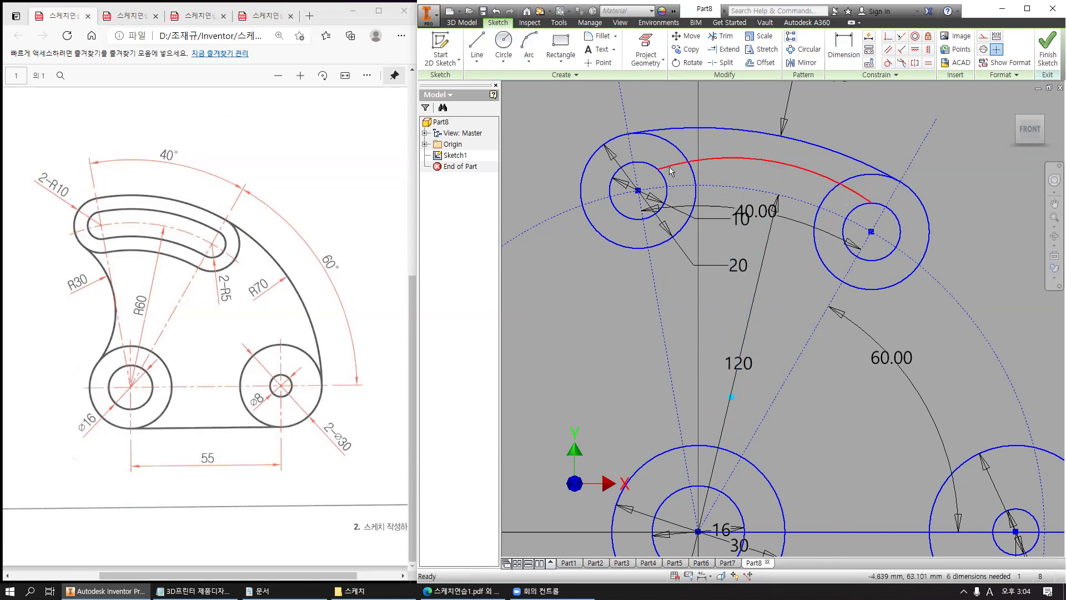
Make the slot's upper arc tangent to the left 10 mm circle.
left_click(663, 172)
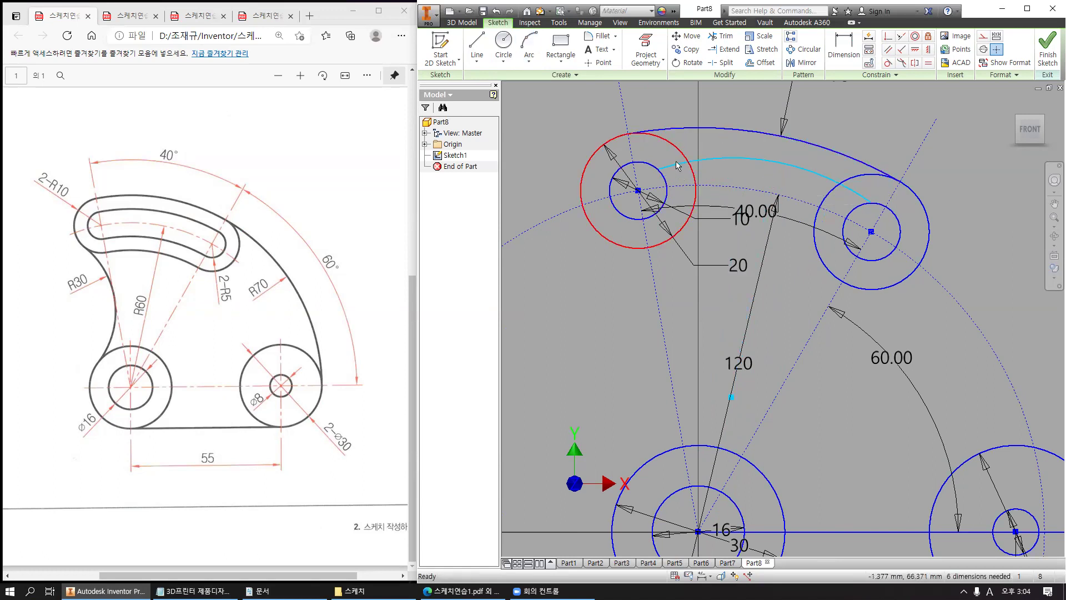
left_click(887, 63)
left_click(678, 169)
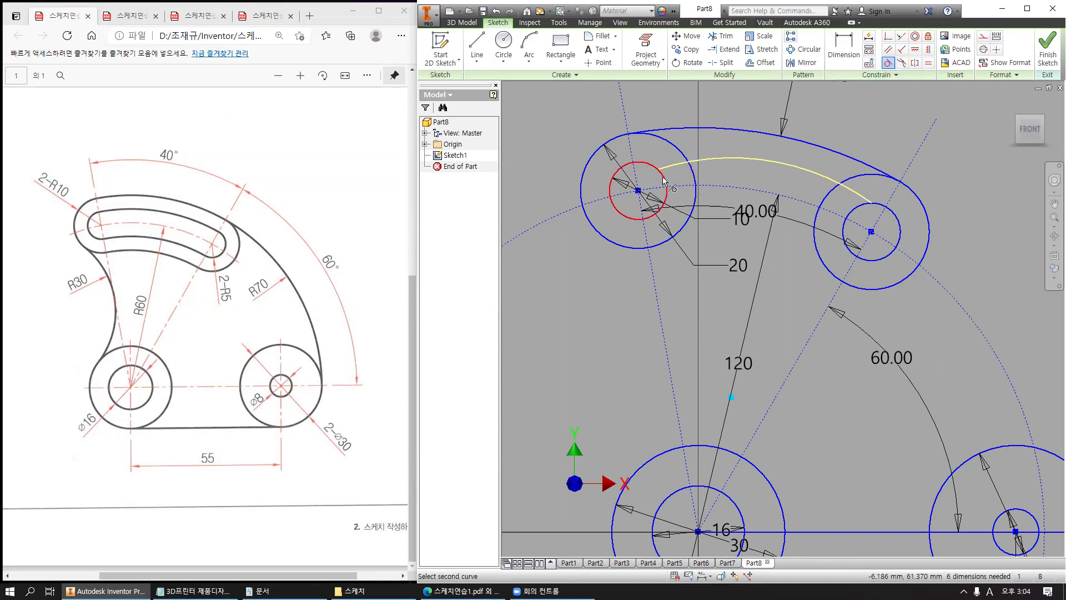
left_click(664, 181)
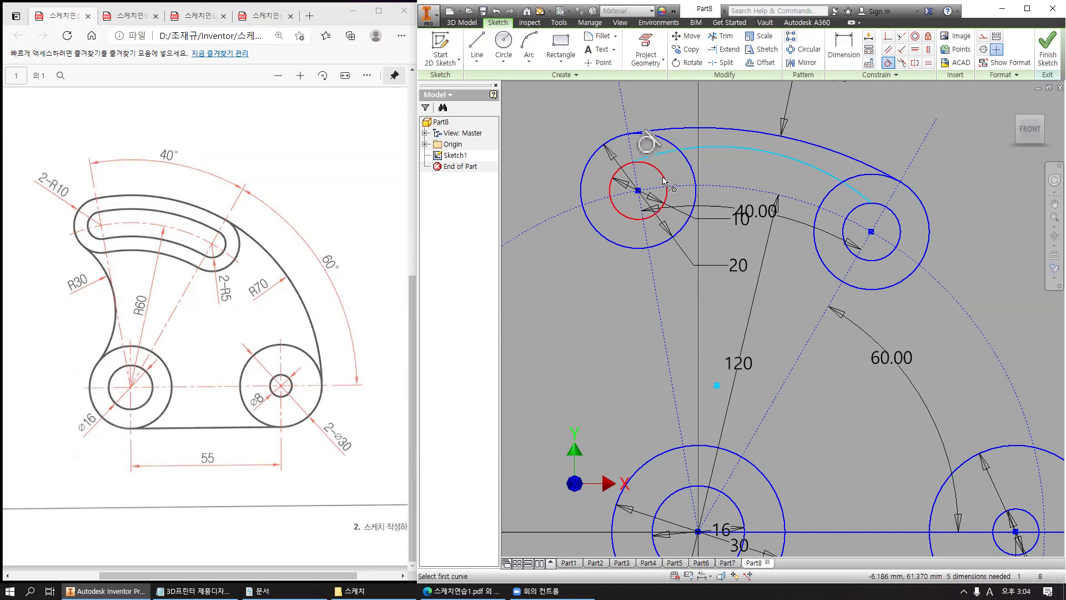
left_click(631, 165)
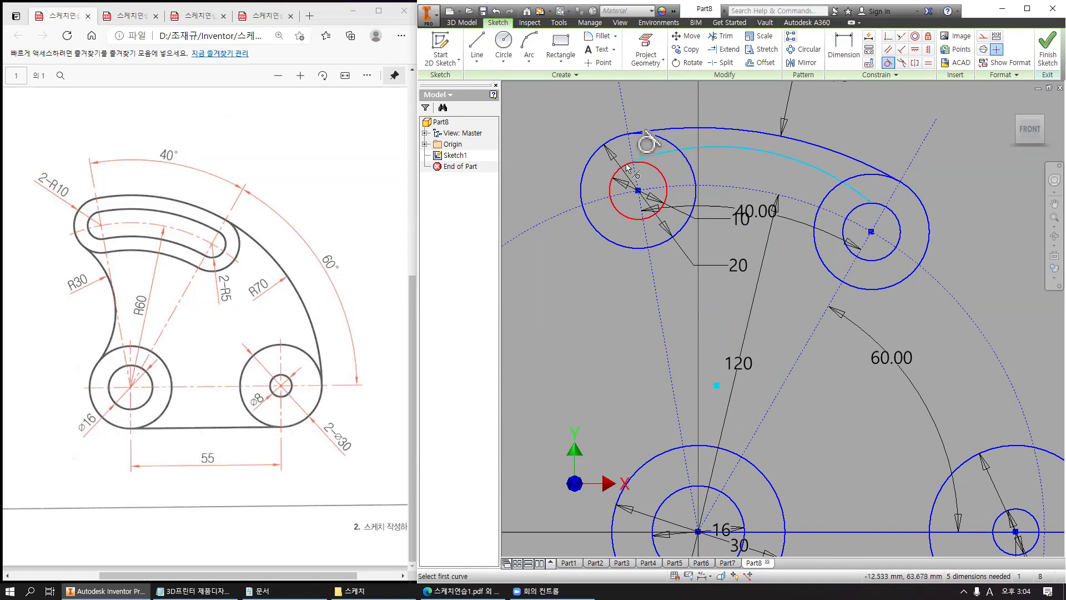
Make the slot's upper arc tangent to the right 10 mm circle and set its radius to 65 mm.
left_click(848, 190)
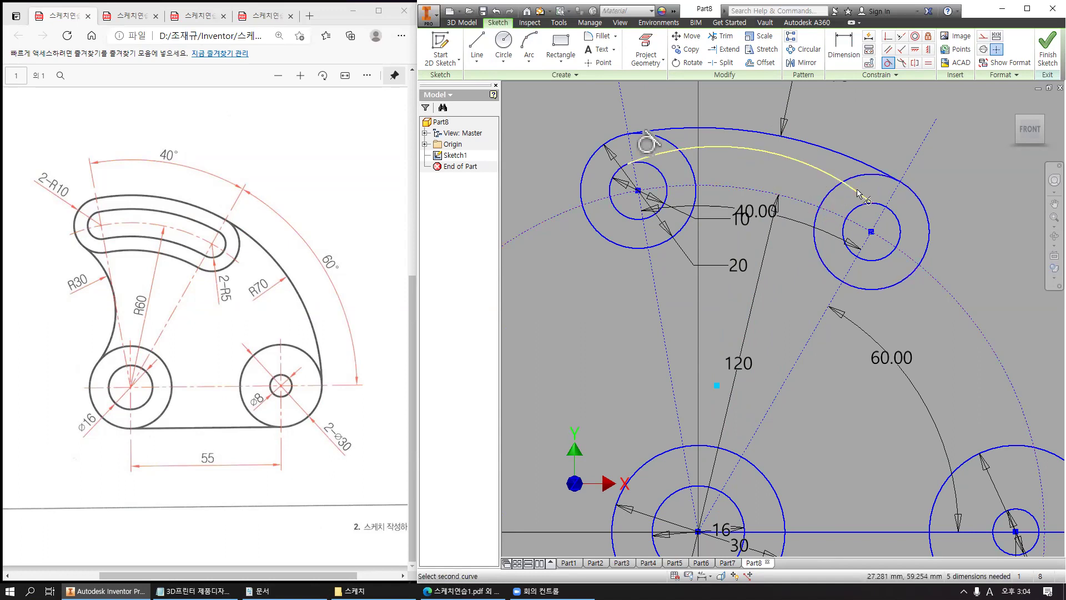
left_click(859, 209)
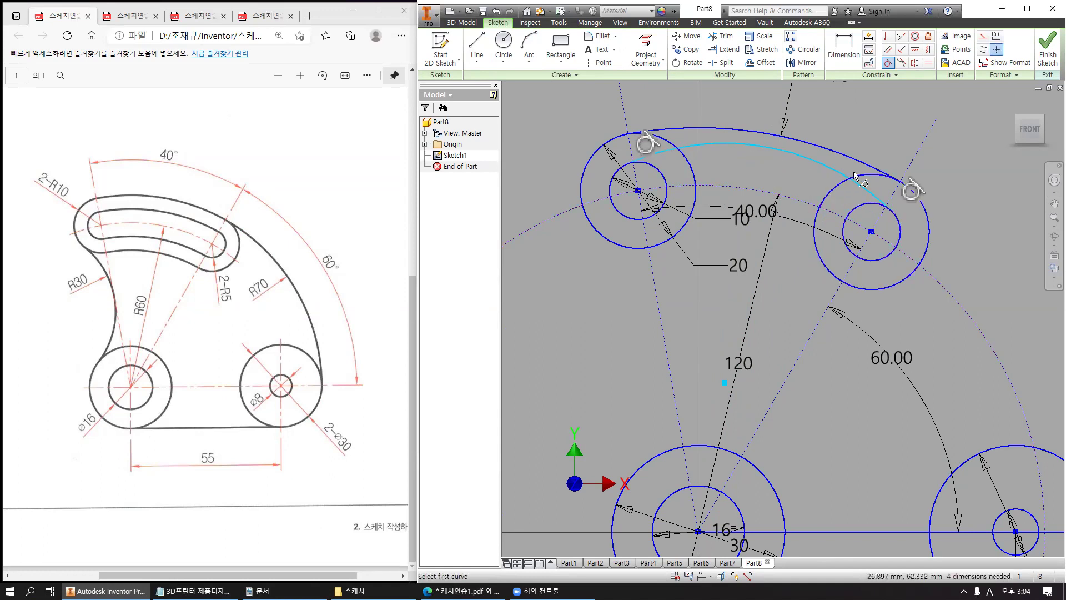
key("d")
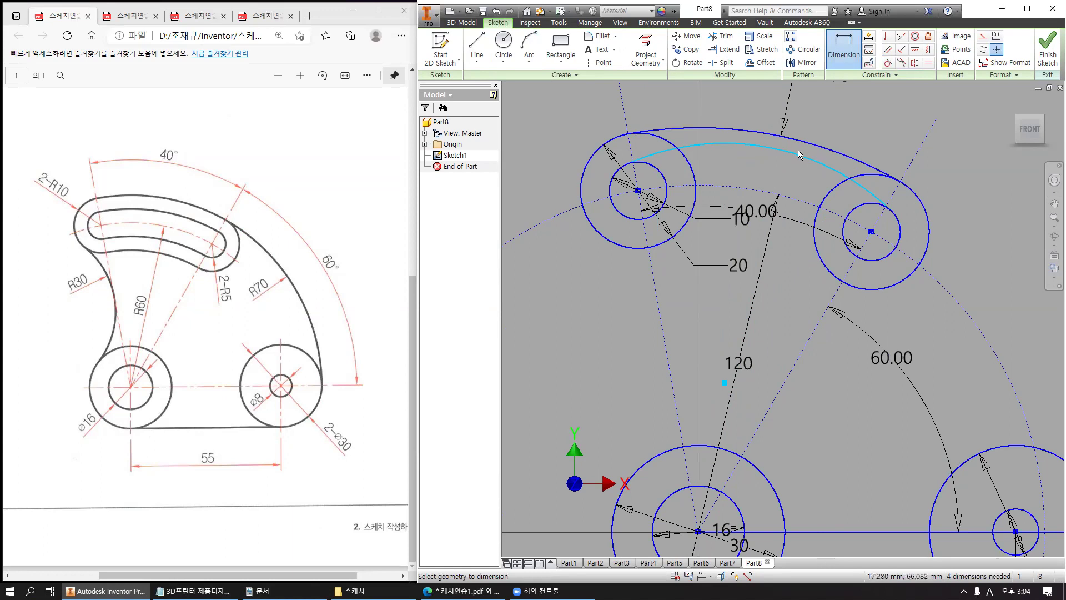
left_click(783, 169)
type("65")
key("Return")
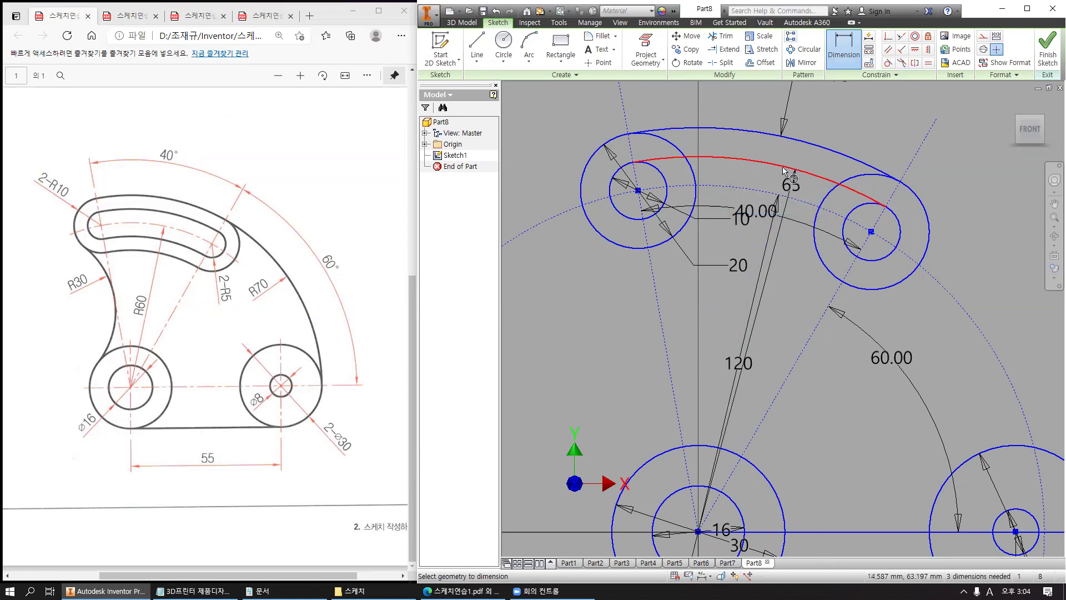
Sketch a three-point arc of about 68 mm radius below the two 20 mm circles at the slot ends.
middle_click_drag(856, 197, 837, 179)
left_click(529, 50)
left_click(552, 249)
left_click(886, 319)
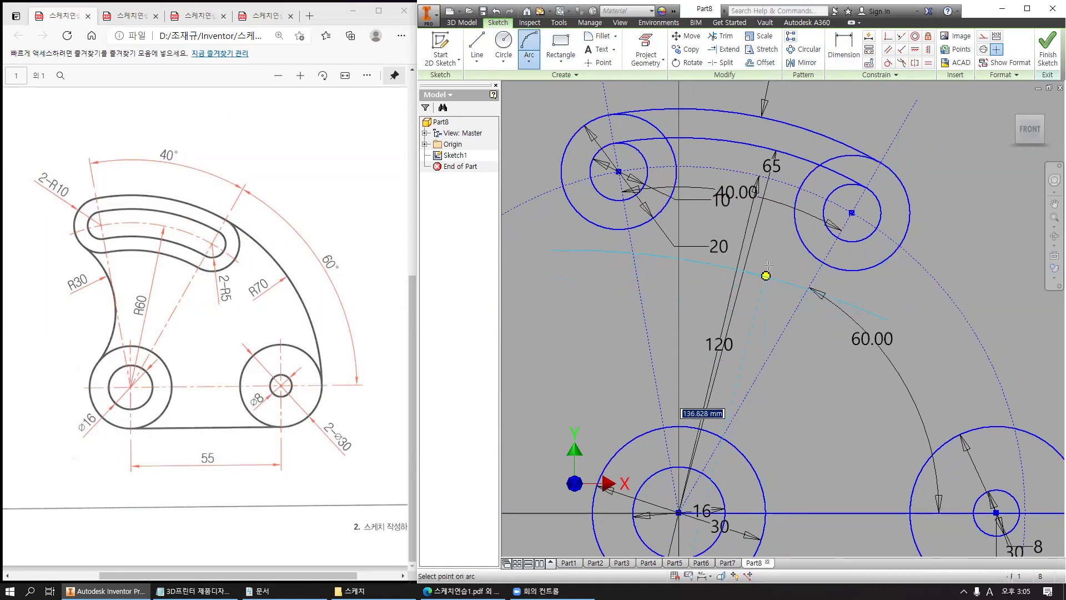
left_click(769, 258)
Make the arc below the slot tangent to the undersides of both 20 mm circles.
left_click(887, 63)
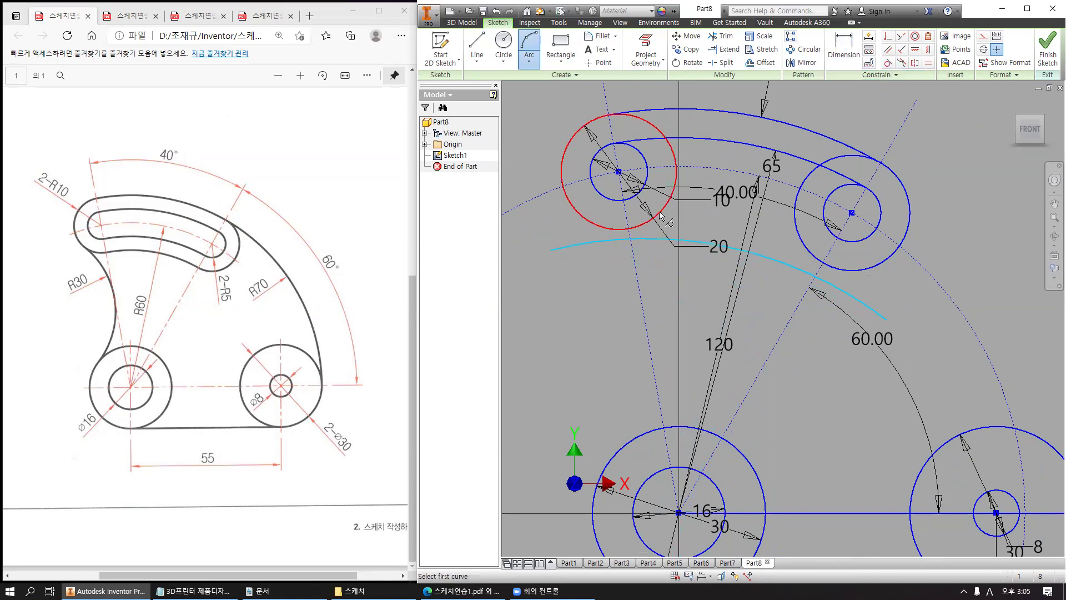
left_click(661, 216)
left_click(825, 275)
left_click(829, 270)
left_click(832, 276)
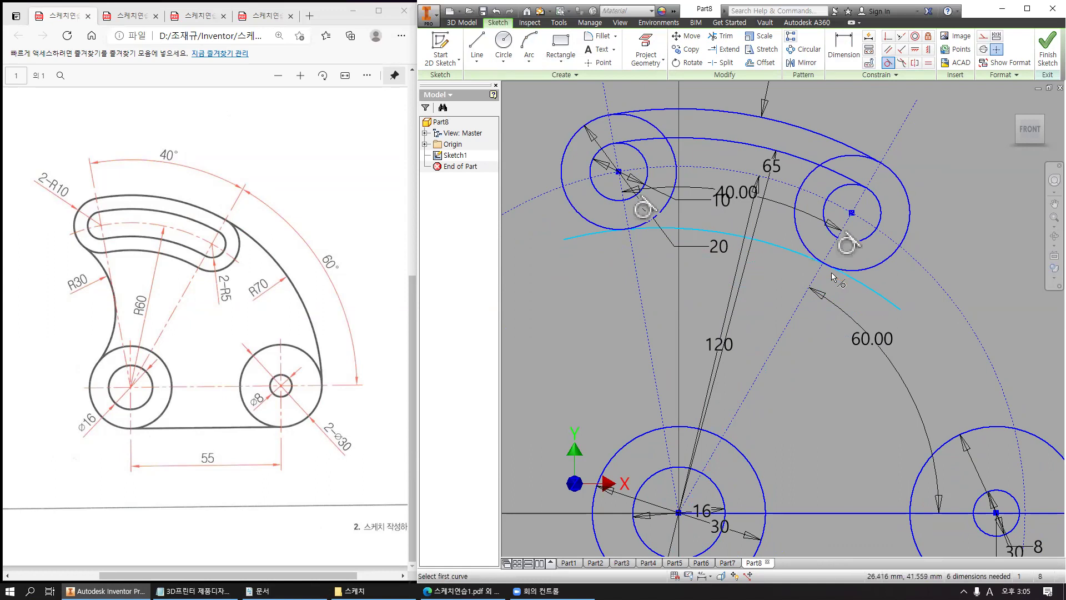
Dimension the outer arc below the slot with a radius of 55 mm.
left_click(843, 48)
left_click(717, 232)
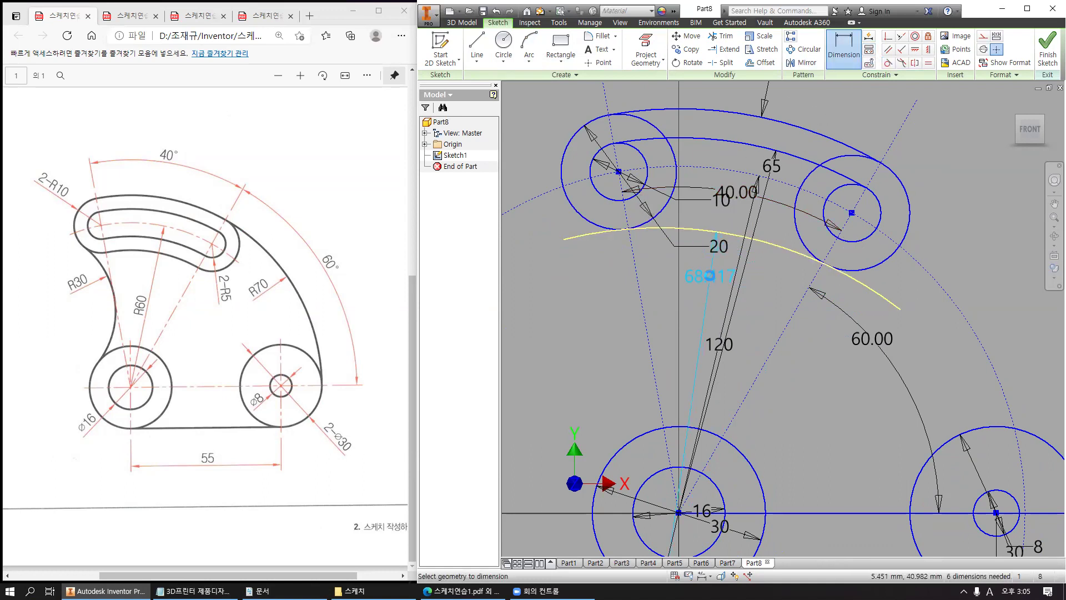
left_click(709, 276)
type("55")
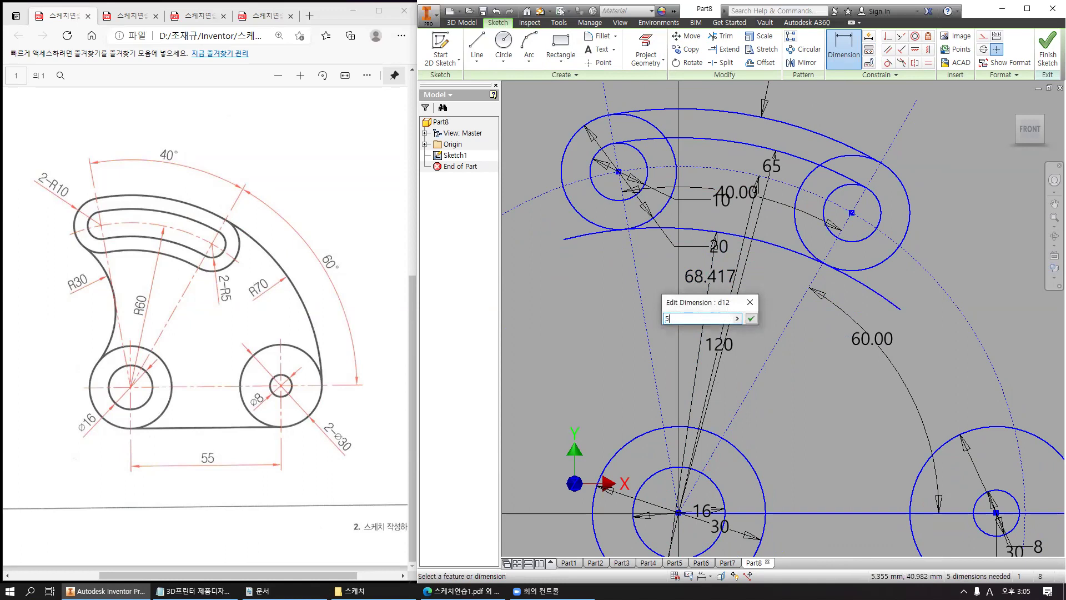
key("Return")
key("Escape")
Trim both ends of the outer lower arc that run past the 20 mm circles.
key("x")
left_click(610, 231)
left_click(855, 285)
scroll(833, 267, "up", 5)
scroll(834, 260, "down", 8)
scroll(650, 267, "down", 6)
scroll(671, 357, "down", 2)
scroll(672, 356, "up", 8)
scroll(674, 358, "up", 5)
key("Escape")
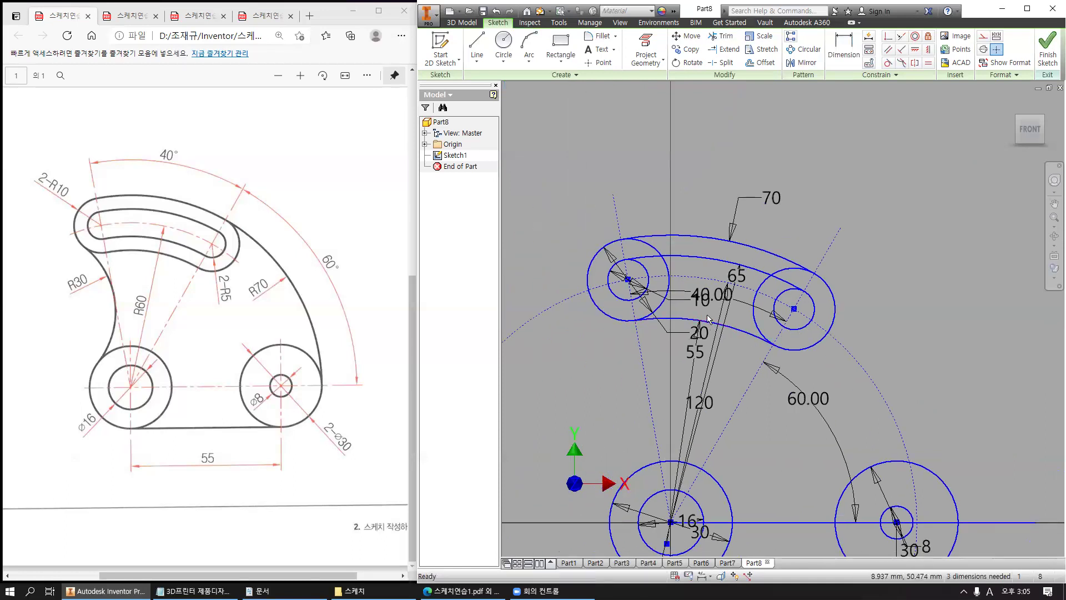
Sketch a three-point arc of about 34 mm radius joining the lower sides of the two 10 mm slot-end circles.
scroll(708, 319, "up", 2)
scroll(669, 369, "down", 6)
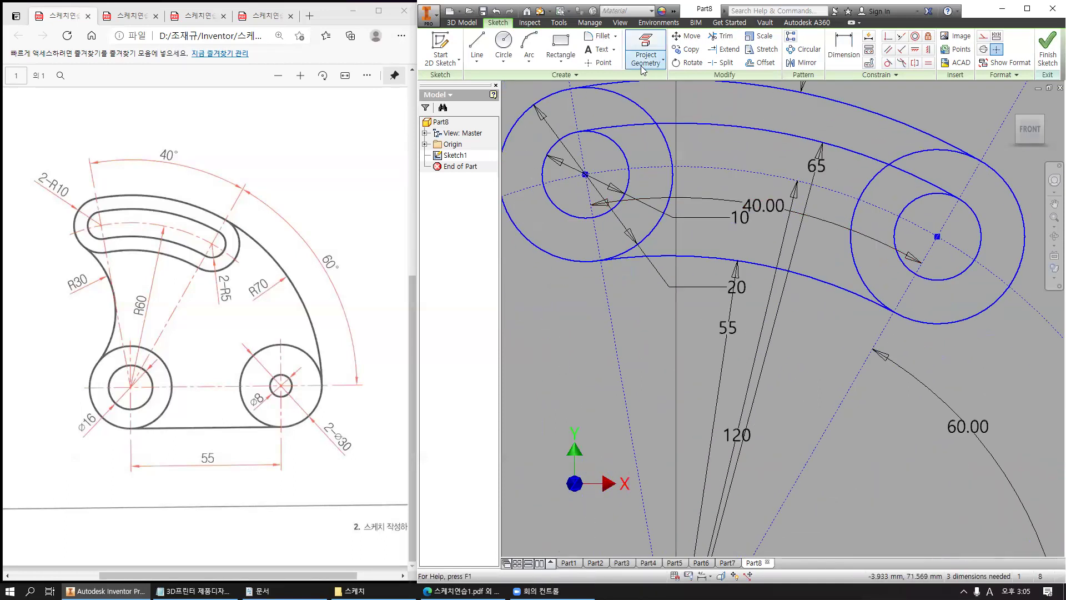
left_click(529, 47)
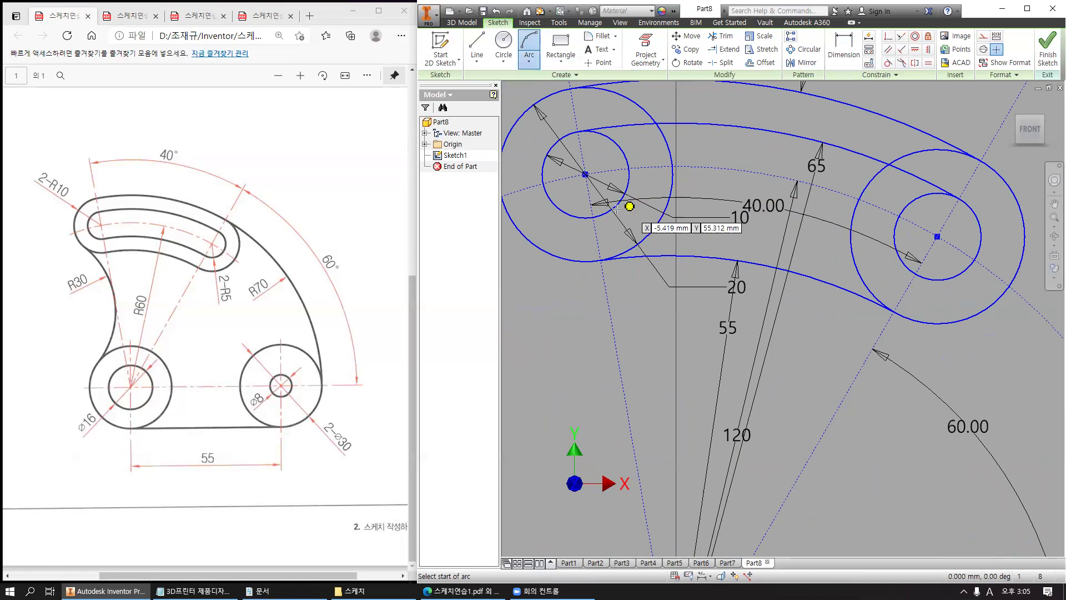
left_click(613, 211)
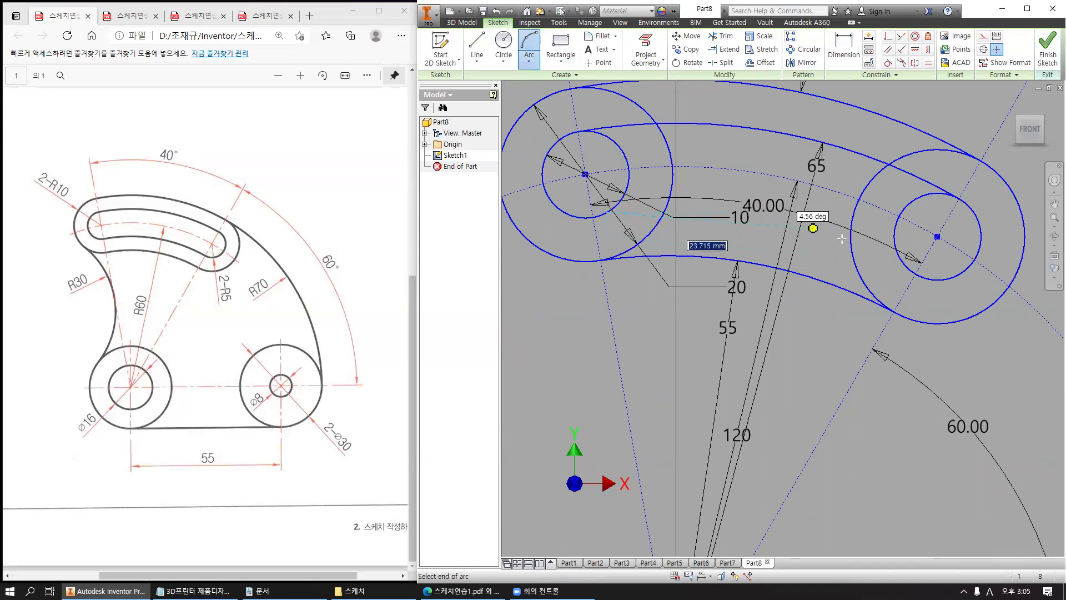
left_click(898, 259)
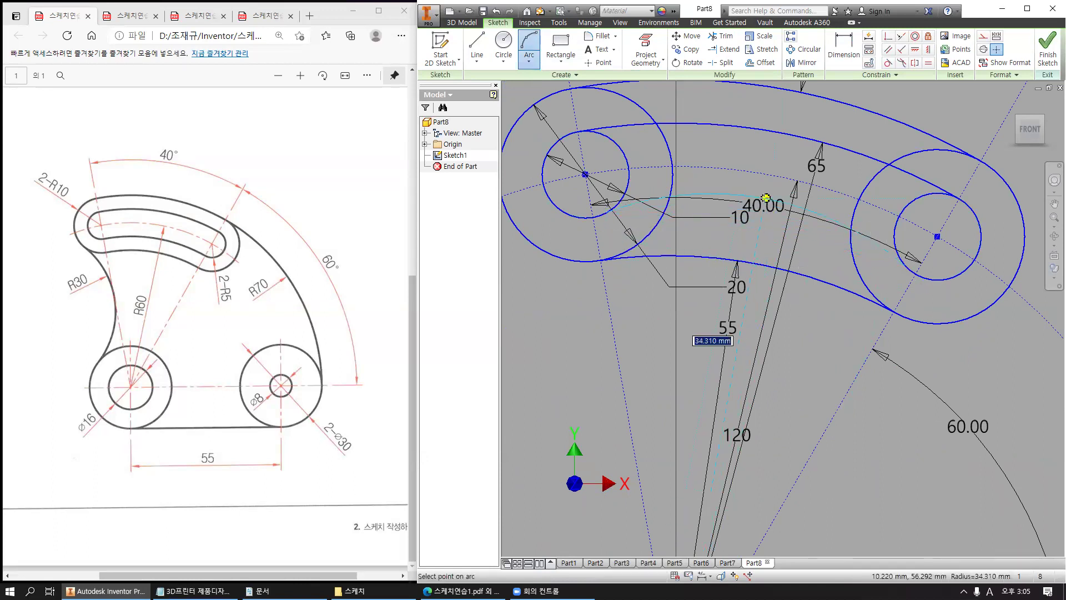
left_click(765, 198)
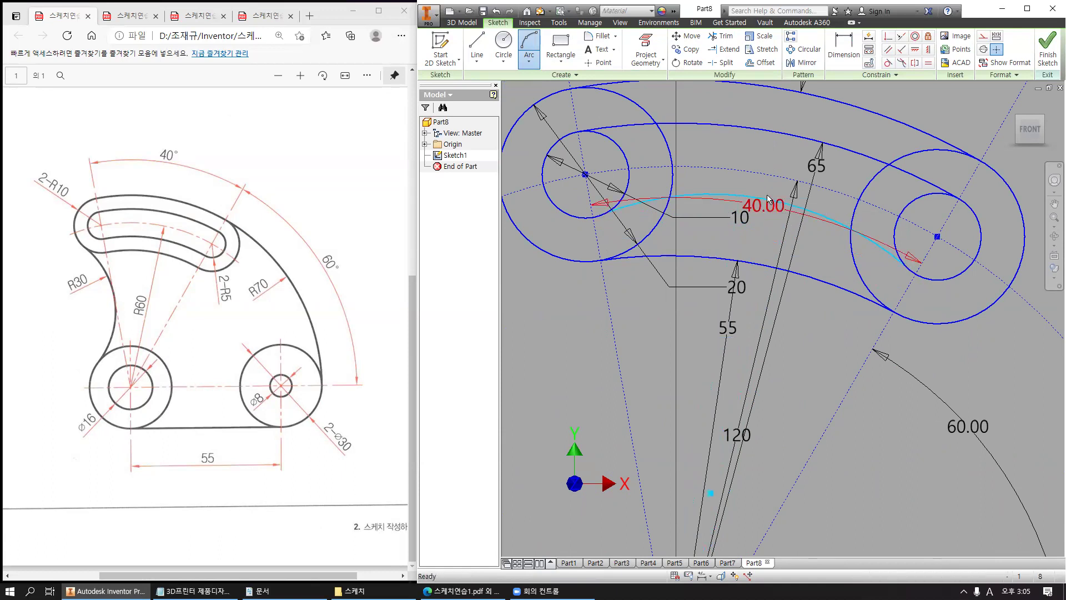
key("Escape")
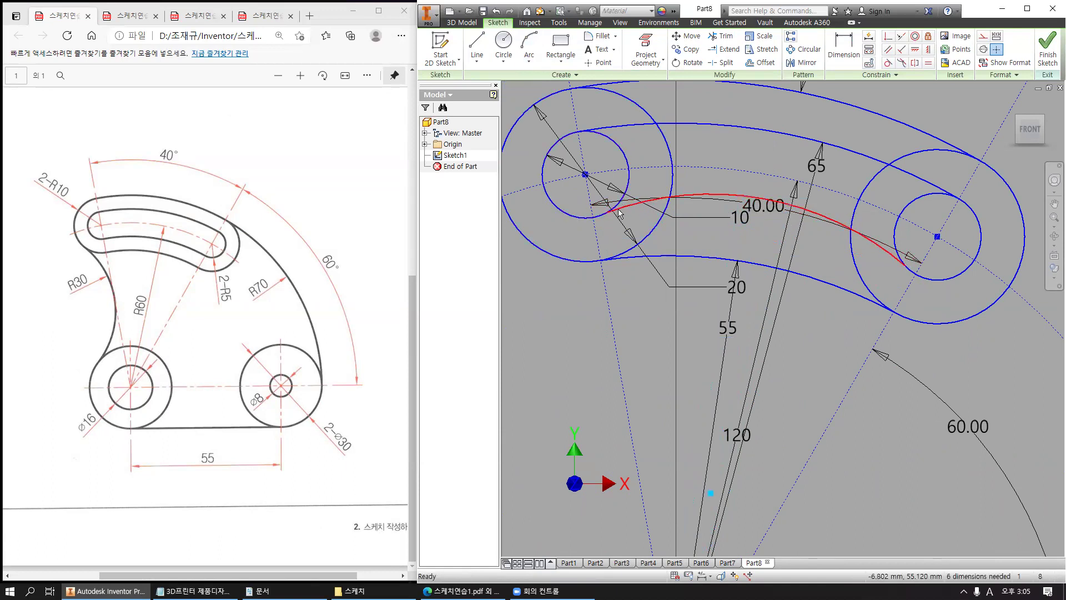
Make the slot's lower arc tangent to both the left and right 10 mm circles.
left_click(888, 62)
left_click(644, 195)
left_click(631, 184)
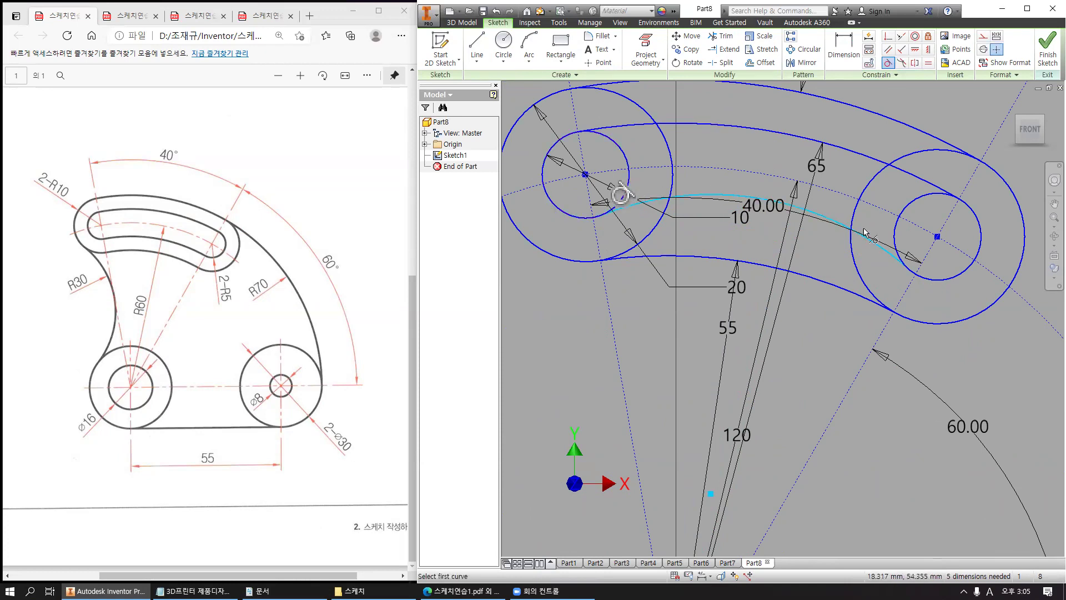
left_click(883, 244)
left_click(894, 237)
Dimension the slot's lower arc with a radius of 55 mm.
key("d")
left_click(788, 209)
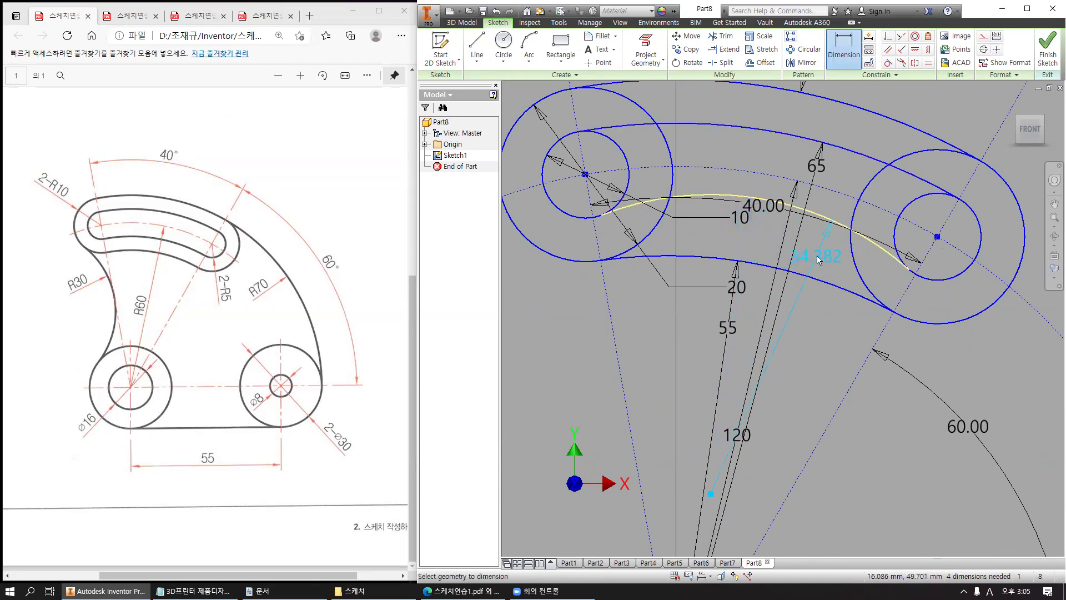
left_click(817, 260)
type("55")
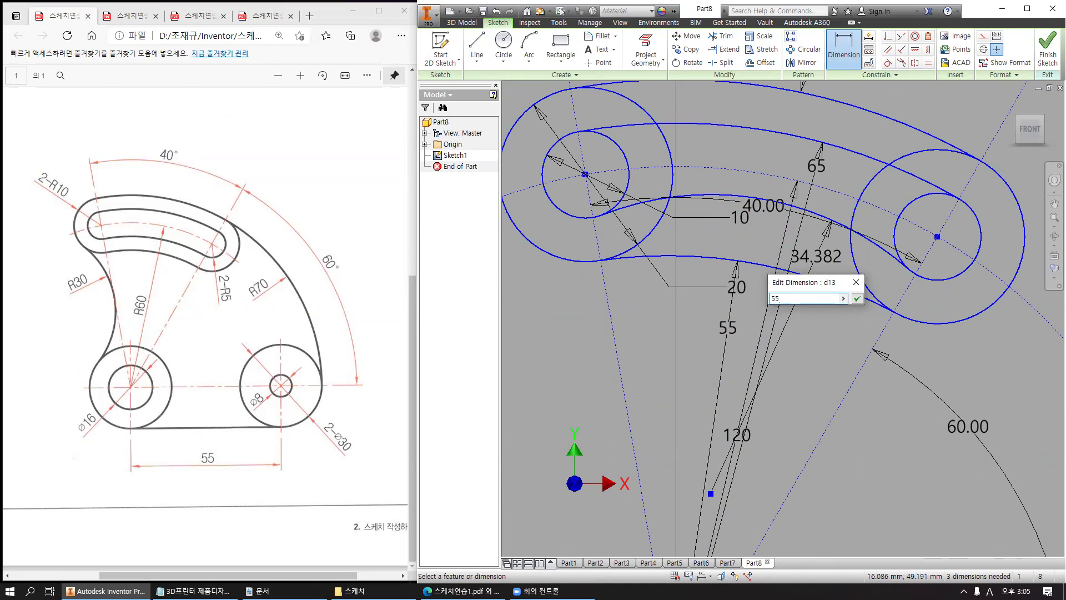
key("Return")
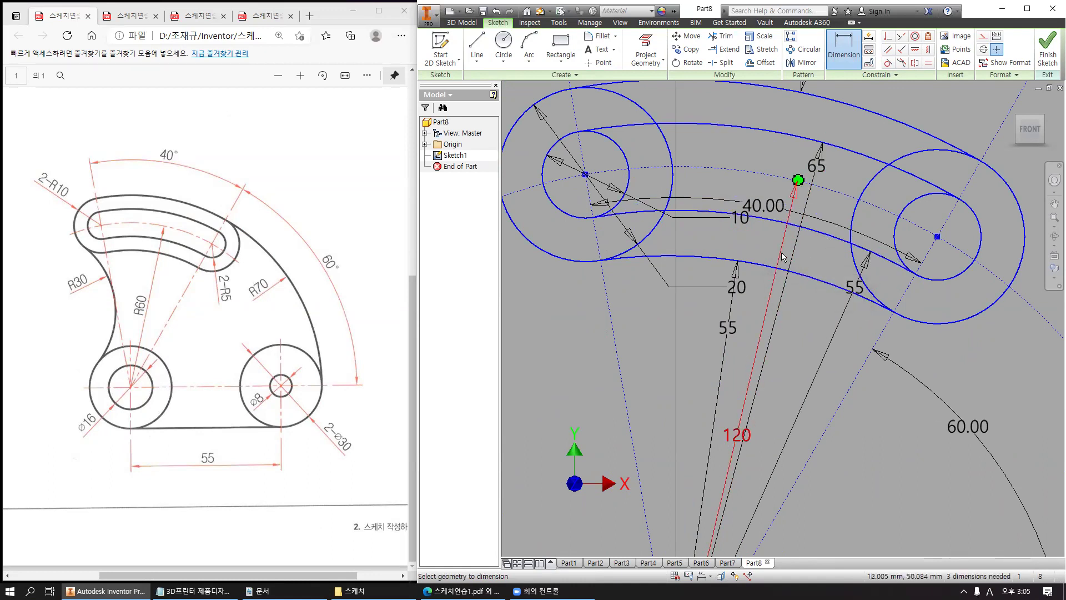
Sketch an inward-curving arc of about 27 mm radius from the left 20 mm circle down to the left 30 mm circle.
scroll(782, 256, "down", 3)
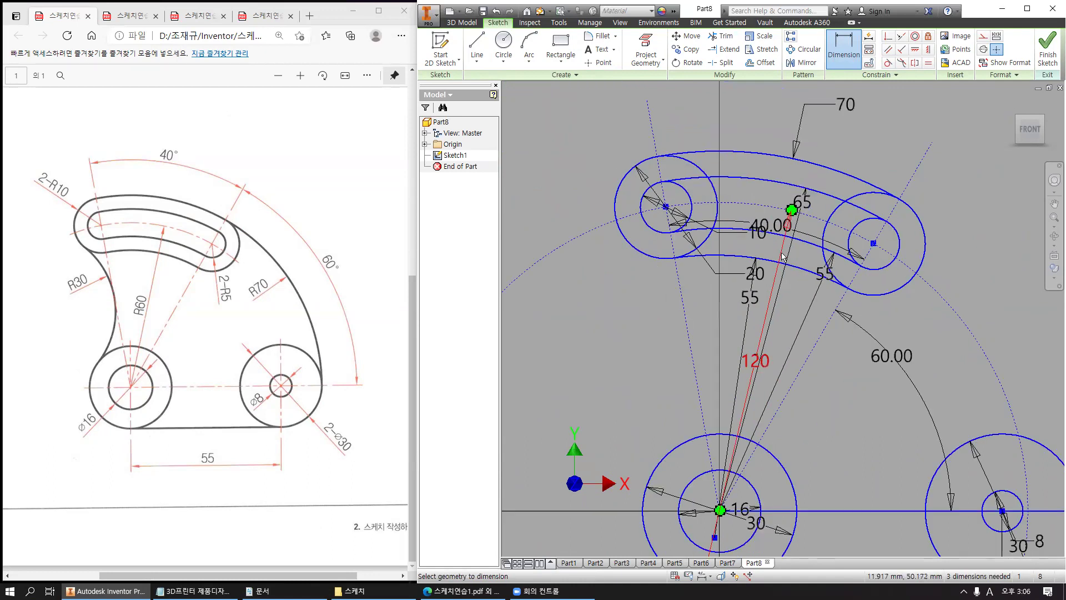
middle_click_drag(949, 323, 843, 273)
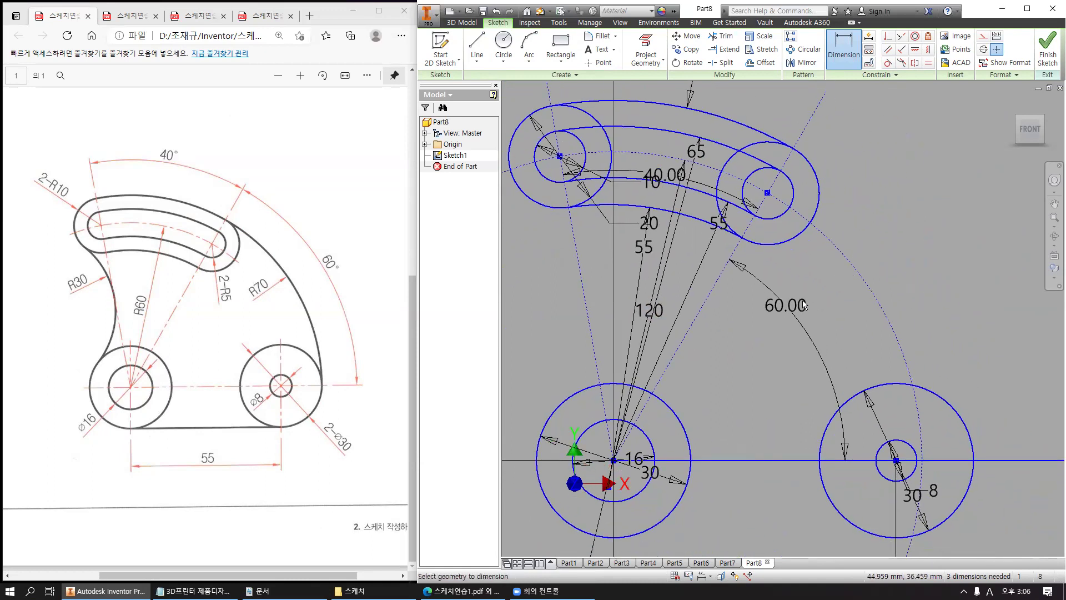
middle_click_drag(802, 304, 822, 346)
middle_click_drag(761, 327, 852, 261)
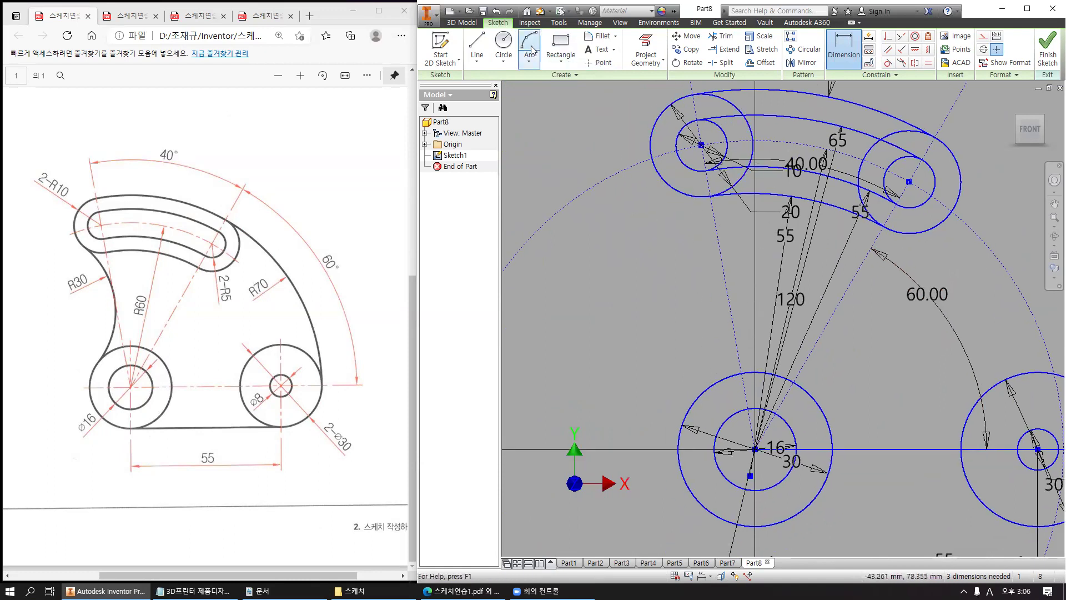
left_click(529, 50)
left_click(670, 192)
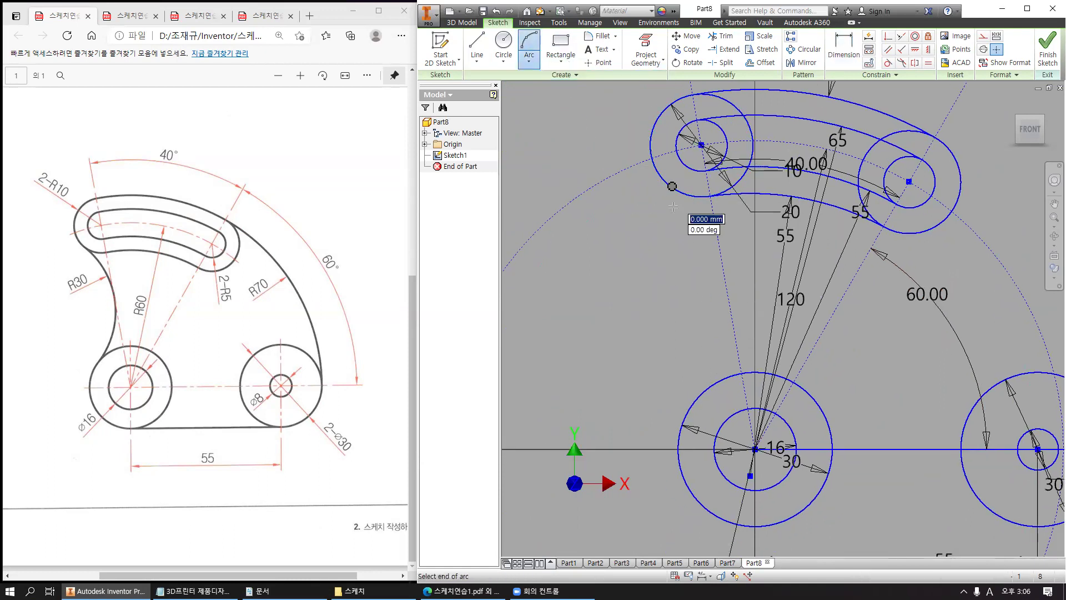
key("Escape")
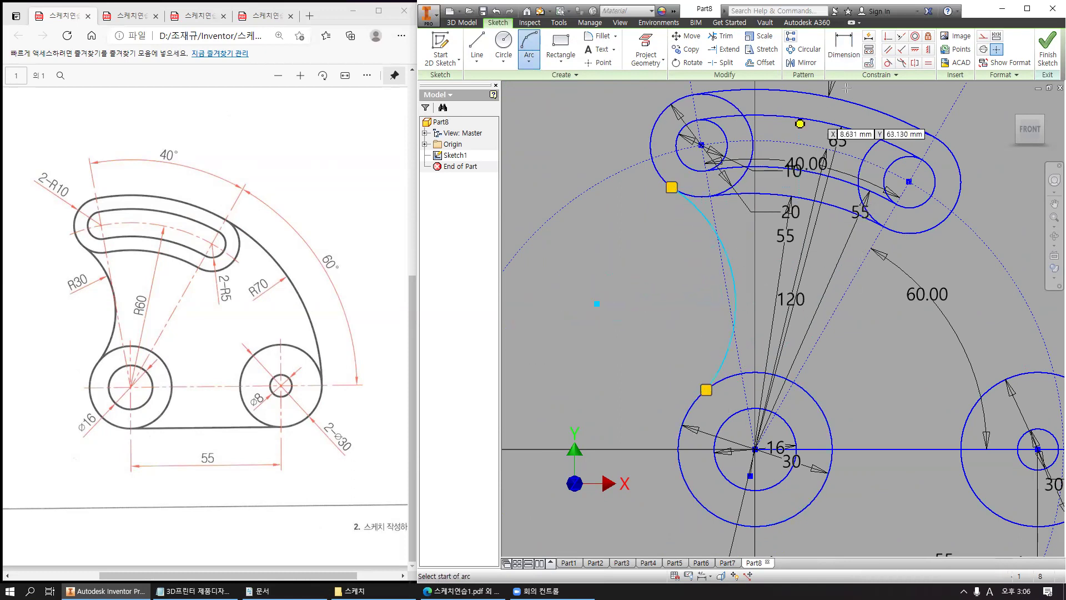
Make the left side arc tangent to the upper 20 mm circle and the lower 30 mm circle.
left_click(888, 63)
left_click(696, 203)
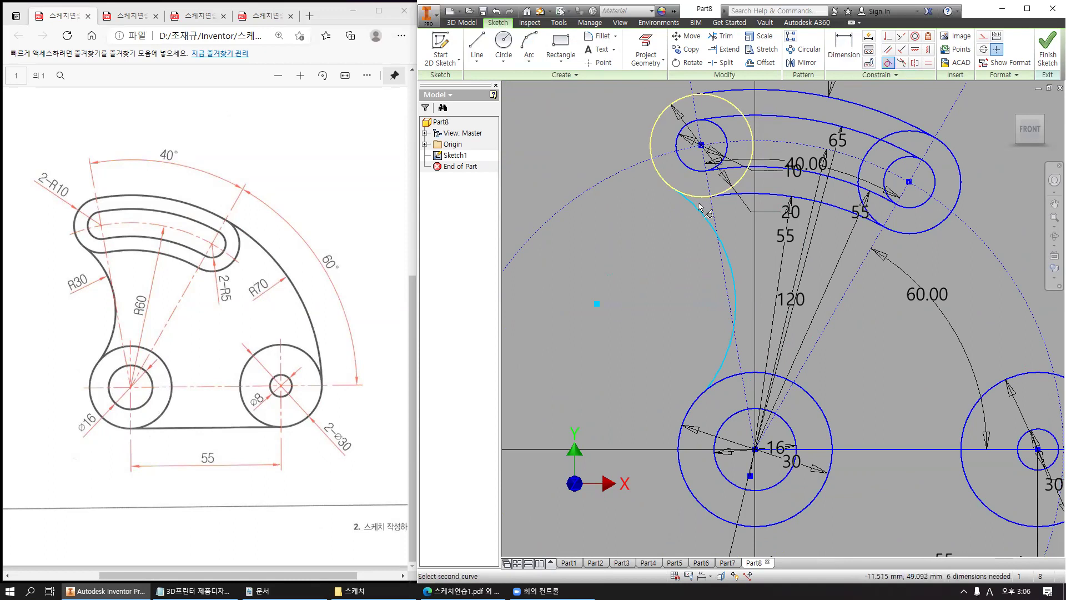
left_click(706, 216)
left_click(716, 379)
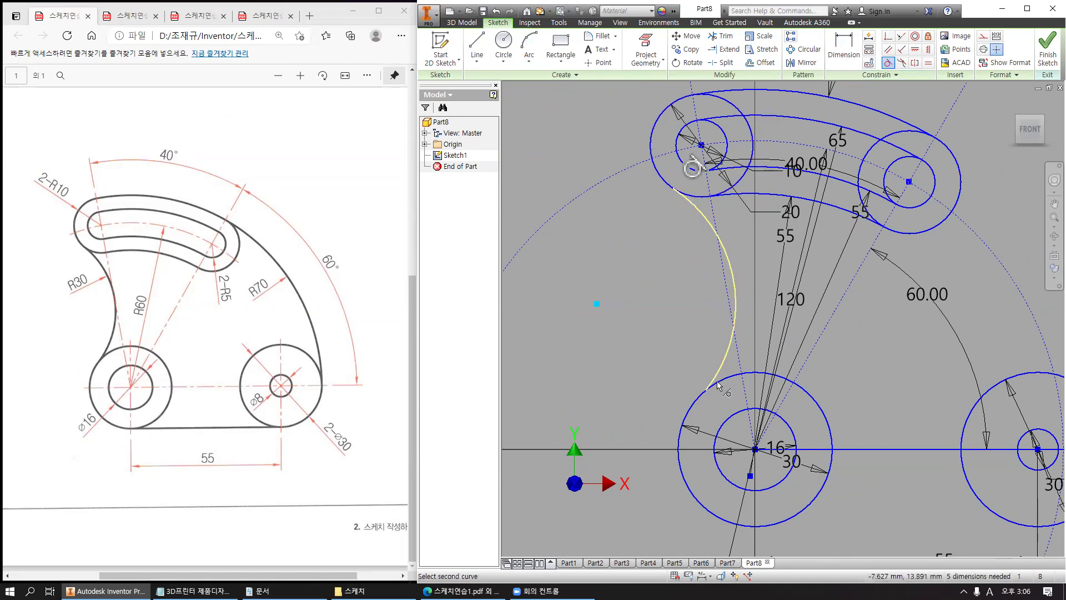
left_click(712, 385)
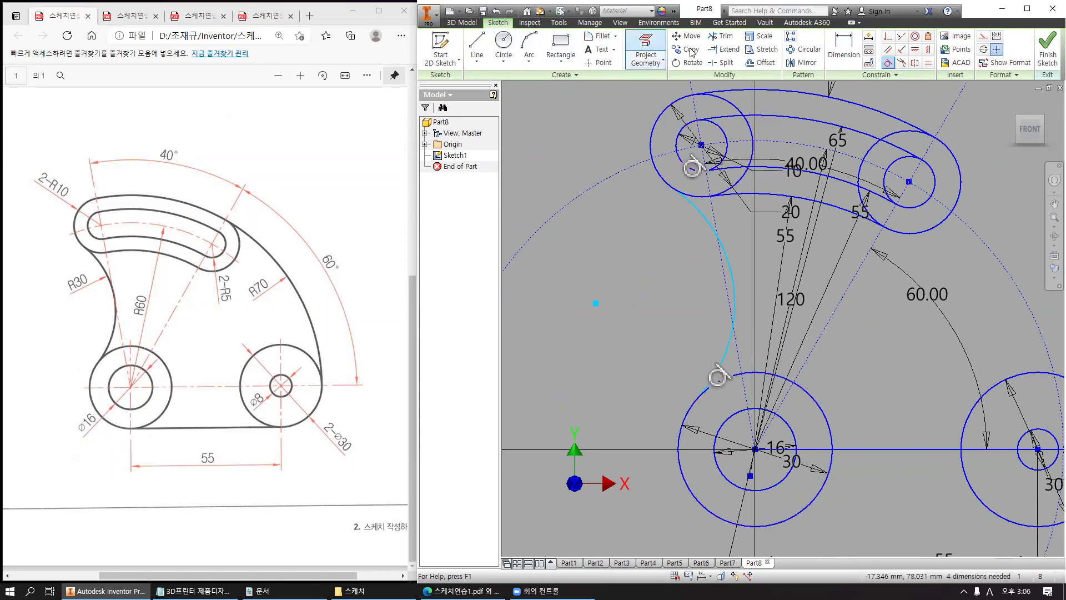
Dimension the left side arc with a radius of 30 mm.
left_click(844, 50)
left_click(730, 271)
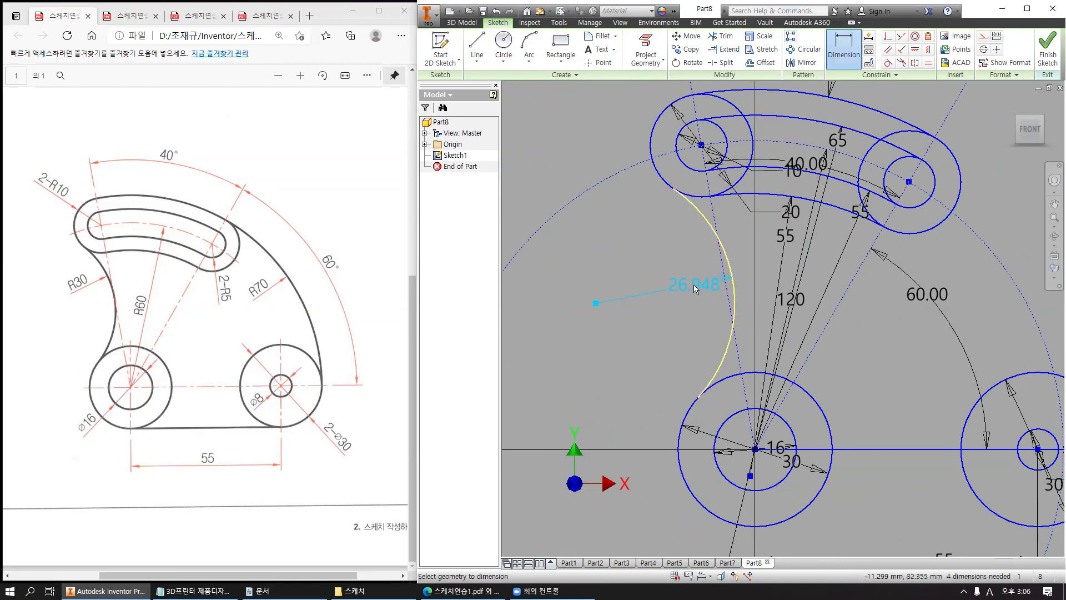
left_click(681, 284)
type("30")
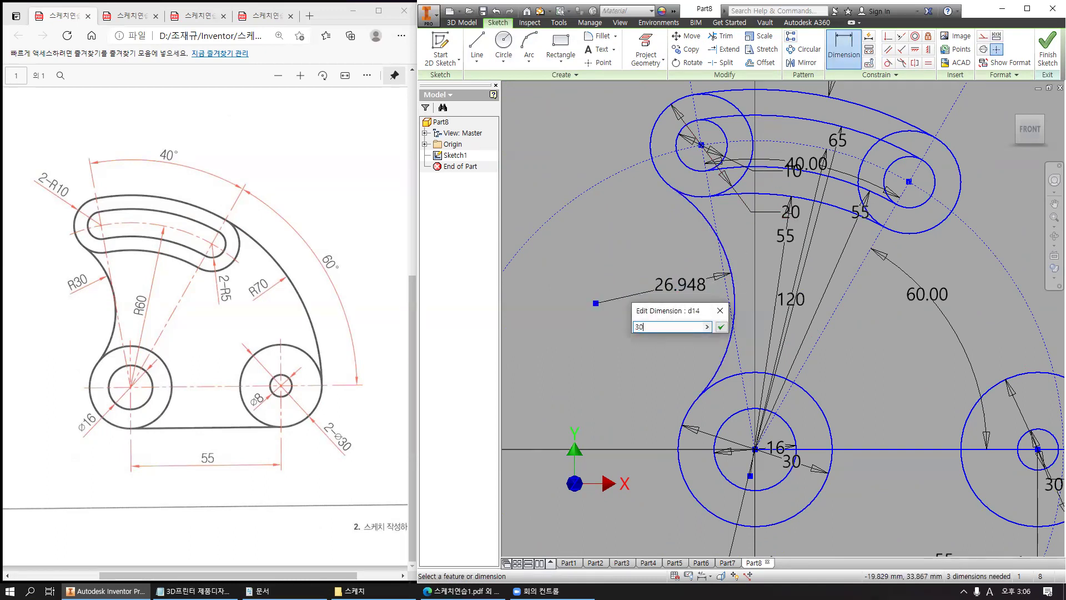
key("Return")
Sketch a horizontal line joining the undersides of the two 30 mm circles.
mouse_move(910, 318)
middle_mouse_down()
mouse_move(787, 301)
mouse_move(780, 153)
middle_mouse_up()
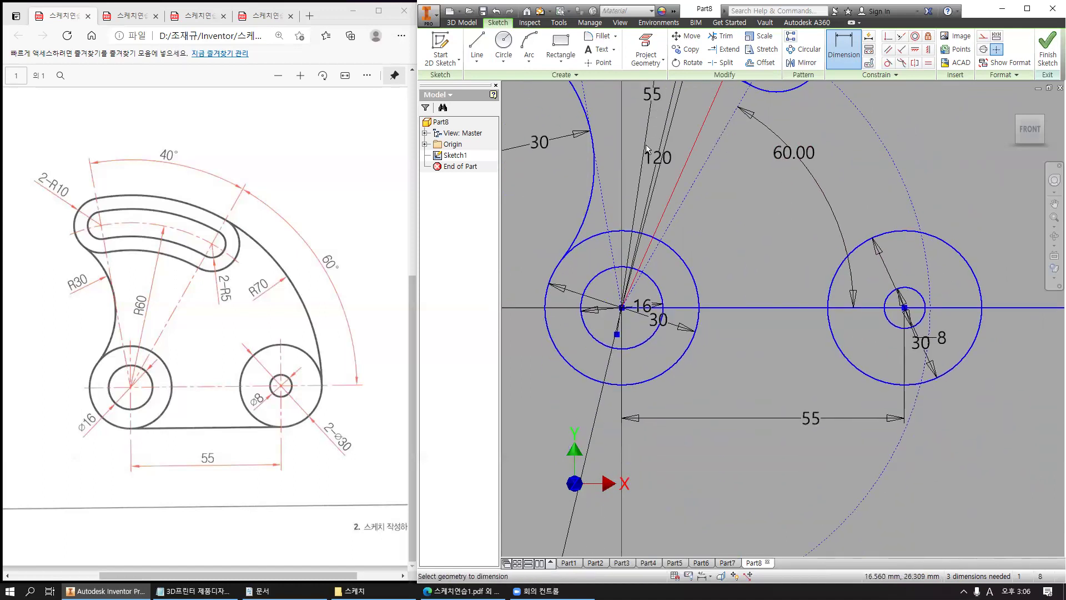
left_click(646, 379)
left_click(878, 377)
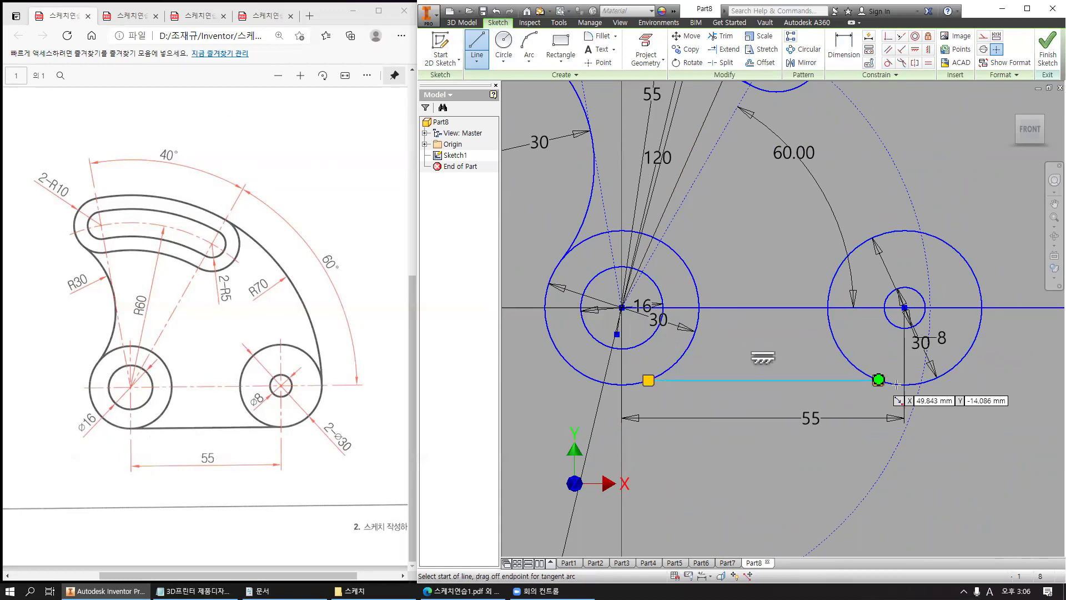
key("Escape")
Make the bottom line tangent to the left 30 mm circle.
left_click(888, 62)
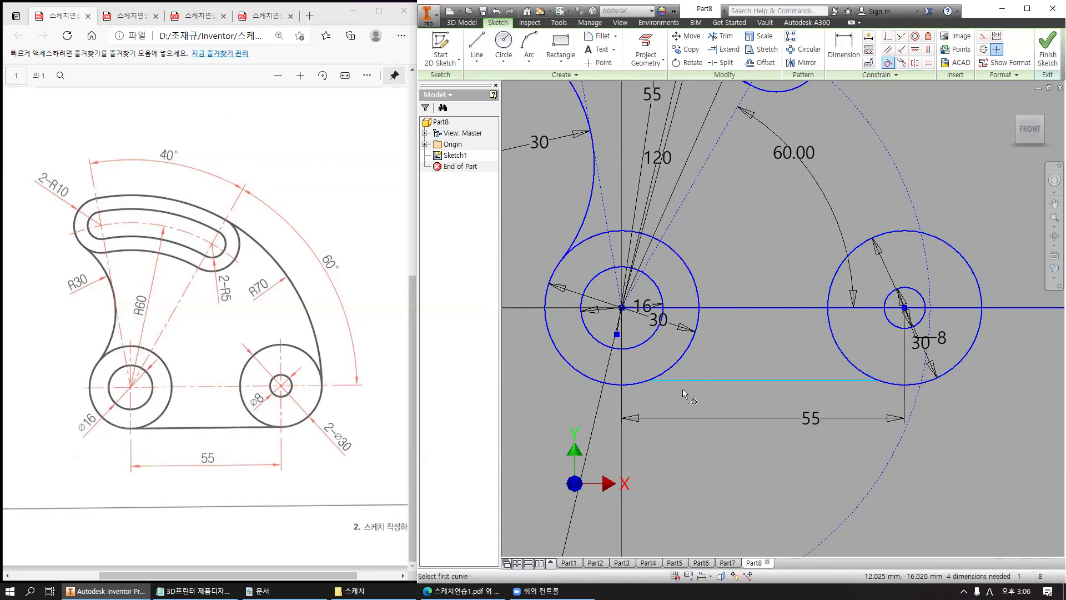
left_click(677, 366)
left_click(700, 380)
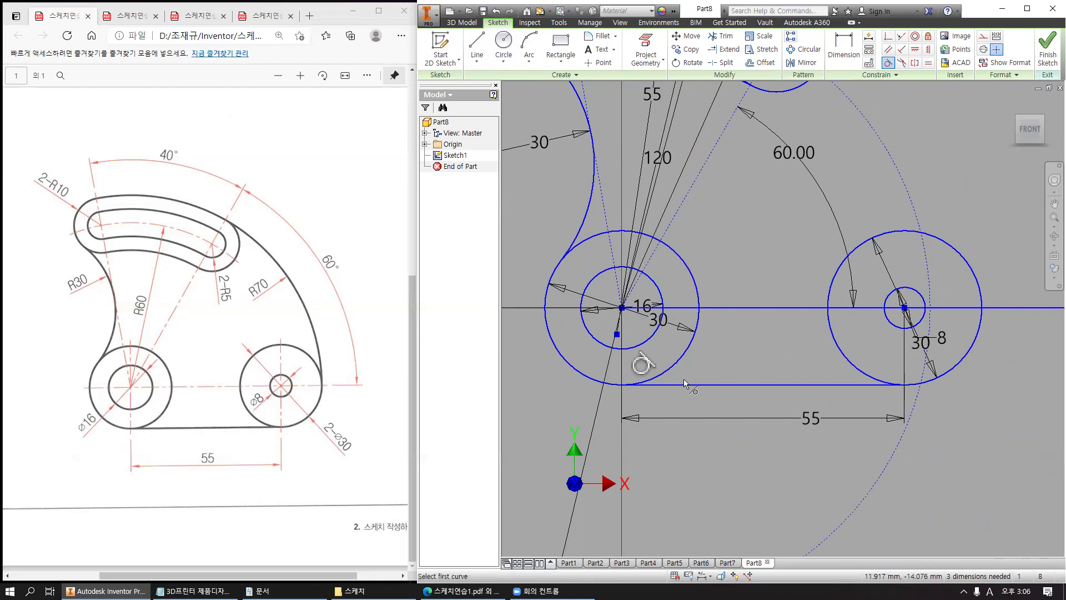
key("ctrl+2")
left_click_drag(667, 338, 905, 373, "shift")
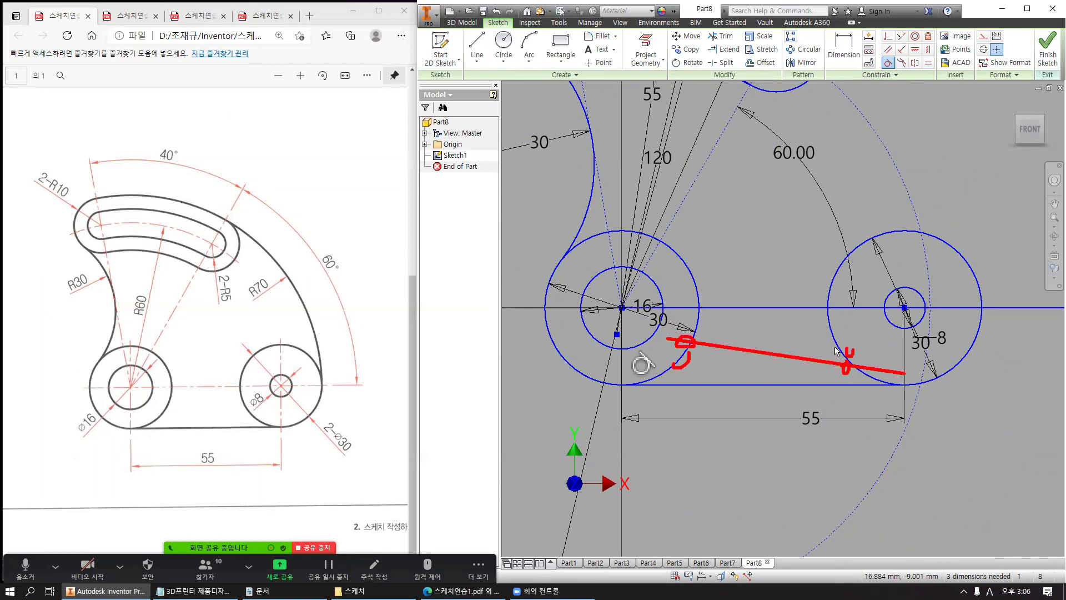
Sketch an arc joining the outer sides of the upper right 20 mm circle and the right 30 mm circle.
key("Escape")
key("Escape")
middle_click_drag(768, 232, 741, 356)
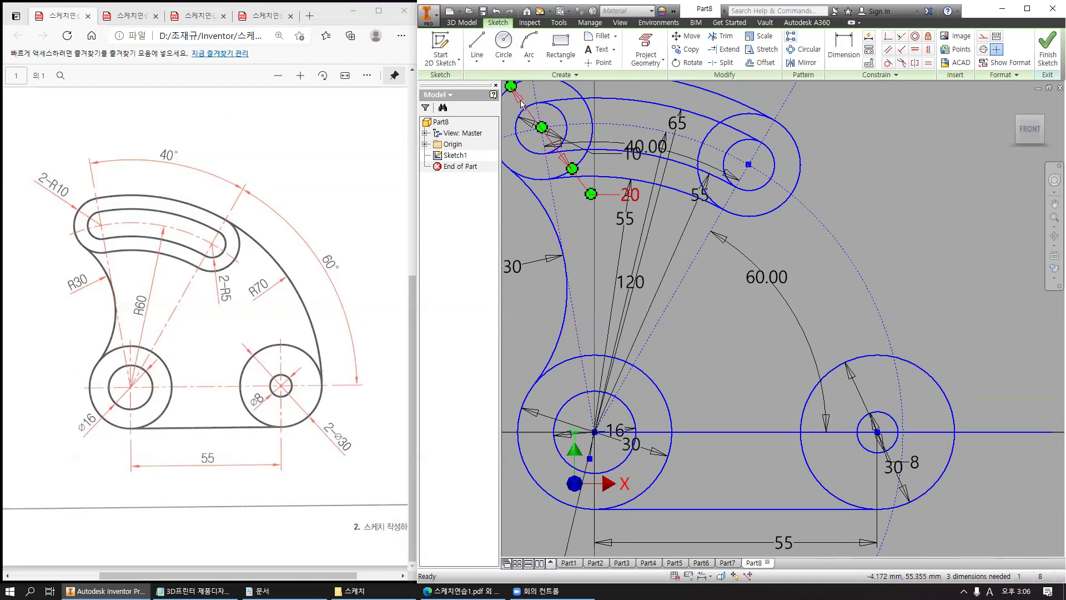
left_click(529, 47)
left_click(799, 145)
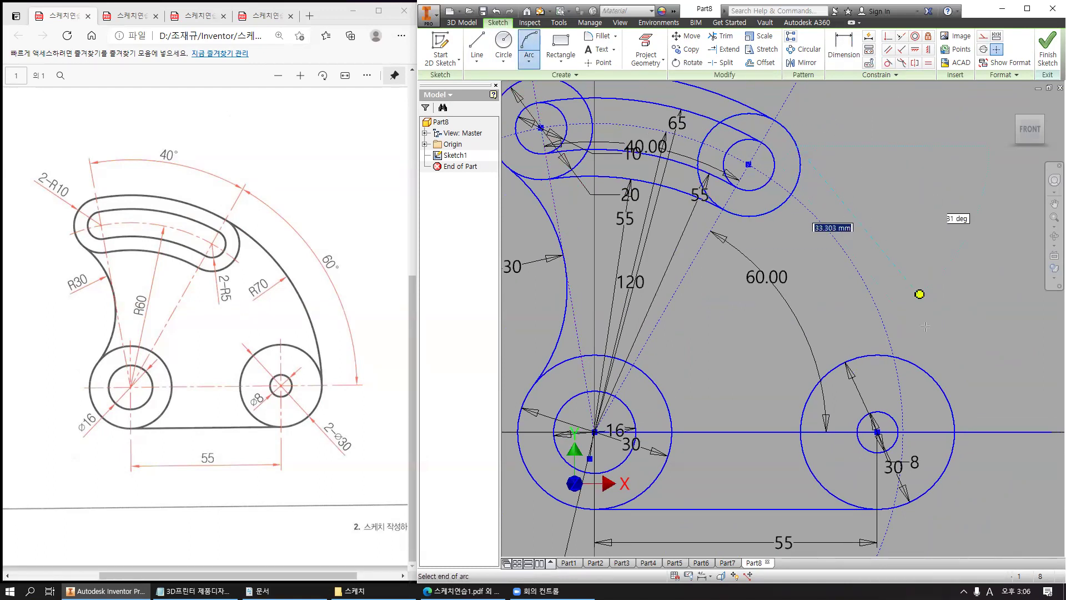
key("Escape")
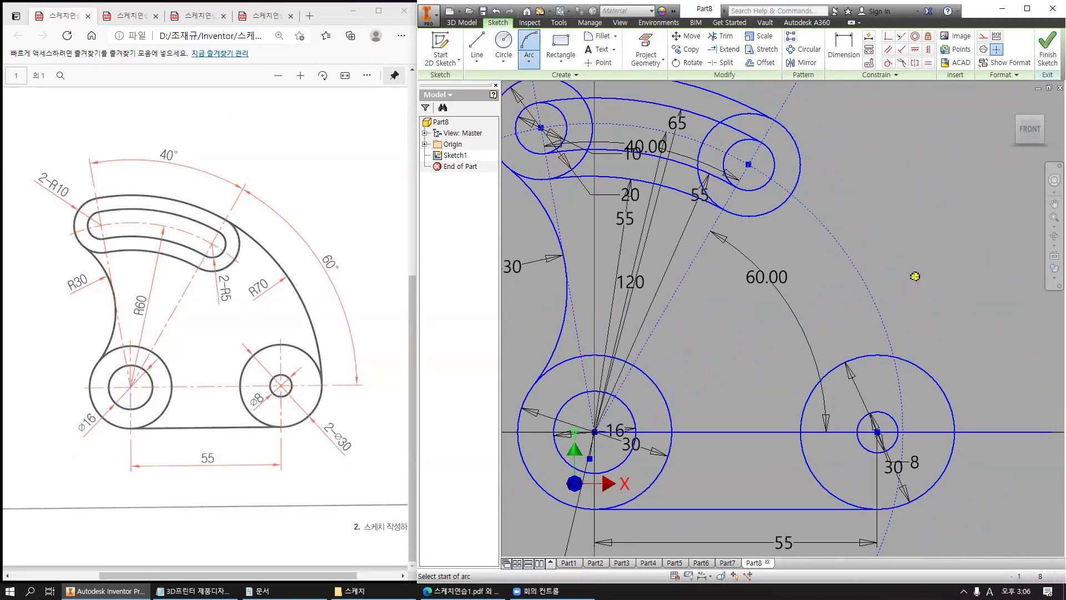
key("Escape")
Make the right side arc tangent to the upper right 20 mm circle and the right 30 mm circle.
left_click(888, 63)
left_click(802, 161)
left_click(812, 156)
left_click(913, 368)
left_click(924, 310)
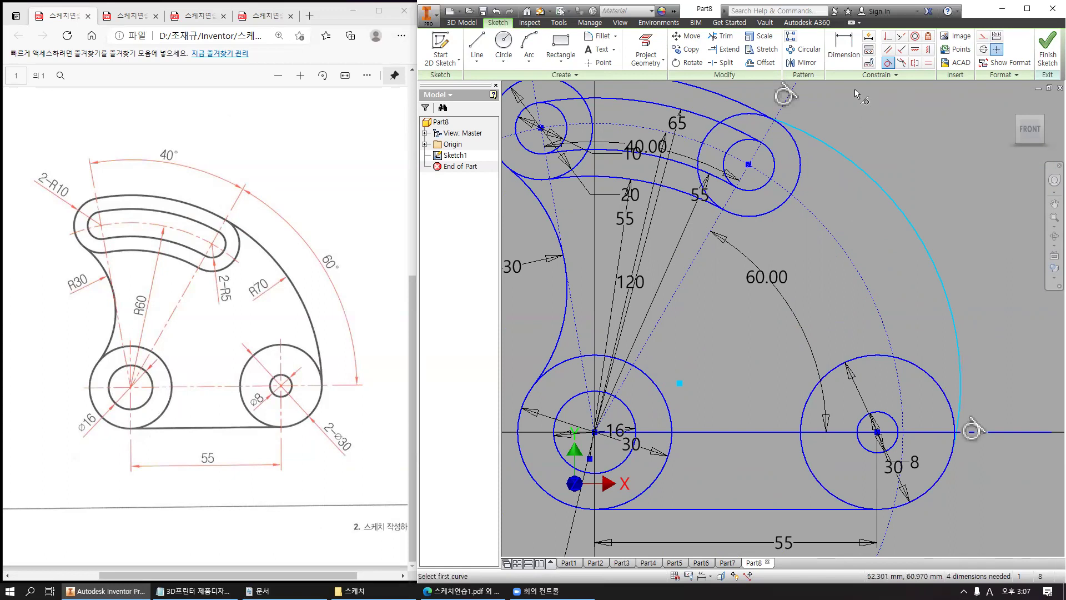
Dimension the right side arc with a radius of 70 mm.
left_click(852, 57)
left_click(911, 215)
left_click(922, 206)
type("70")
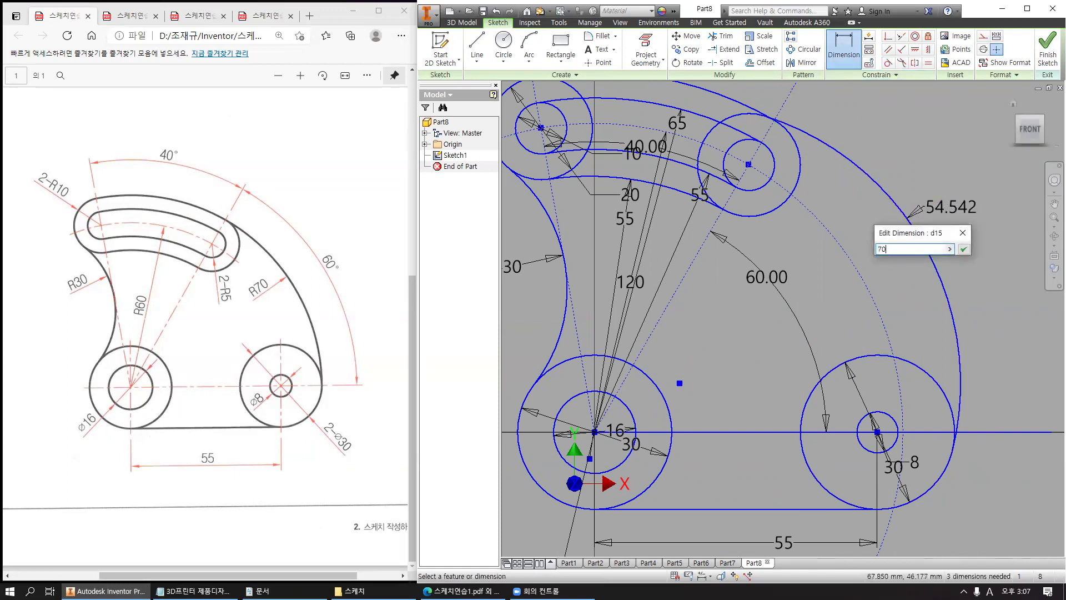
key("Return")
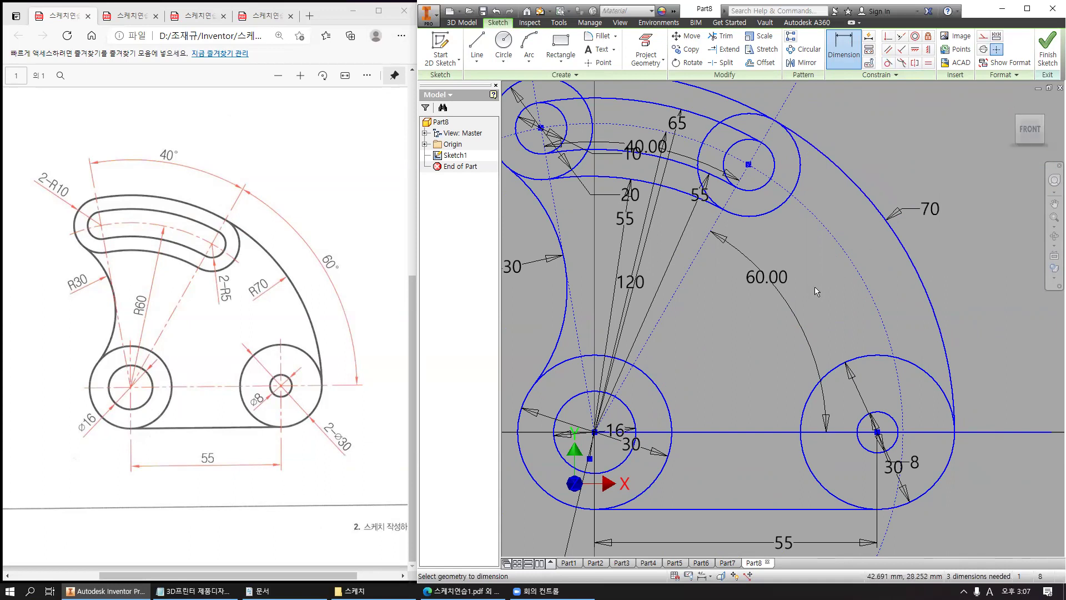
Examine closely where the lower outer slot arc meets the right 20 mm circle and the angled centreline.
mouse_move(721, 263)
middle_mouse_down()
mouse_move(778, 304)
mouse_move(805, 348)
middle_mouse_up()
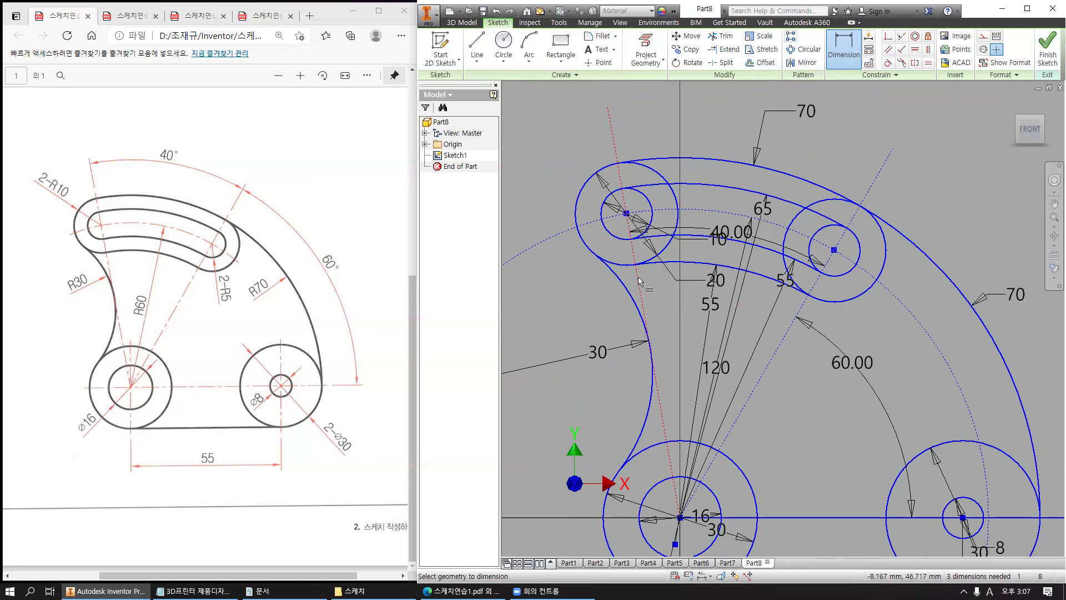
scroll(639, 281, "down", 4)
scroll(649, 261, "up", 8)
mouse_move(703, 258)
middle_mouse_down()
mouse_move(763, 265)
mouse_move(703, 263)
middle_mouse_up()
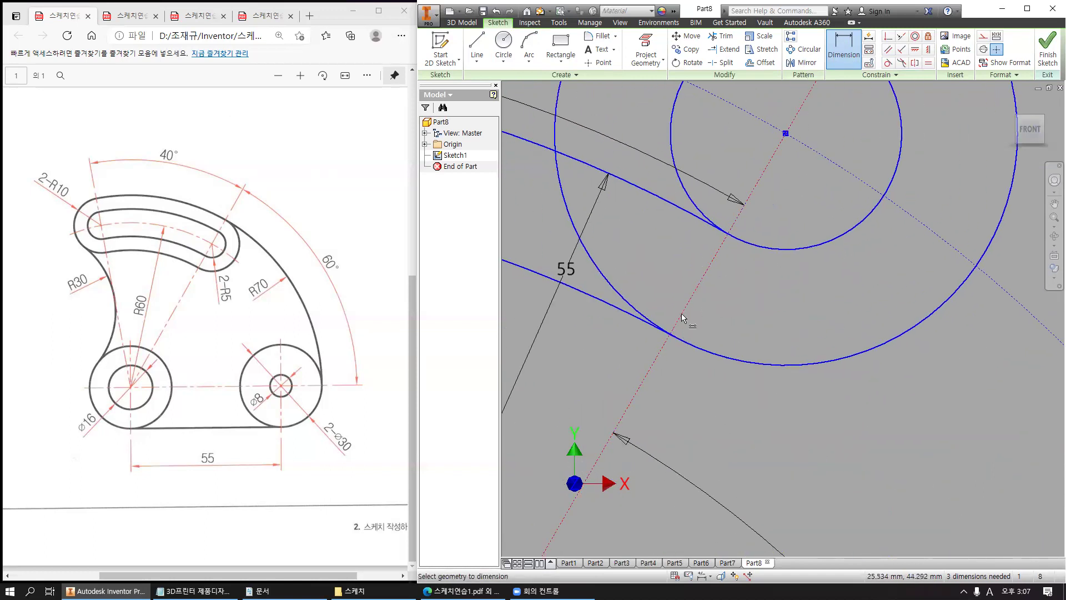
scroll(682, 317, "down", 2)
scroll(671, 333, "up", 8)
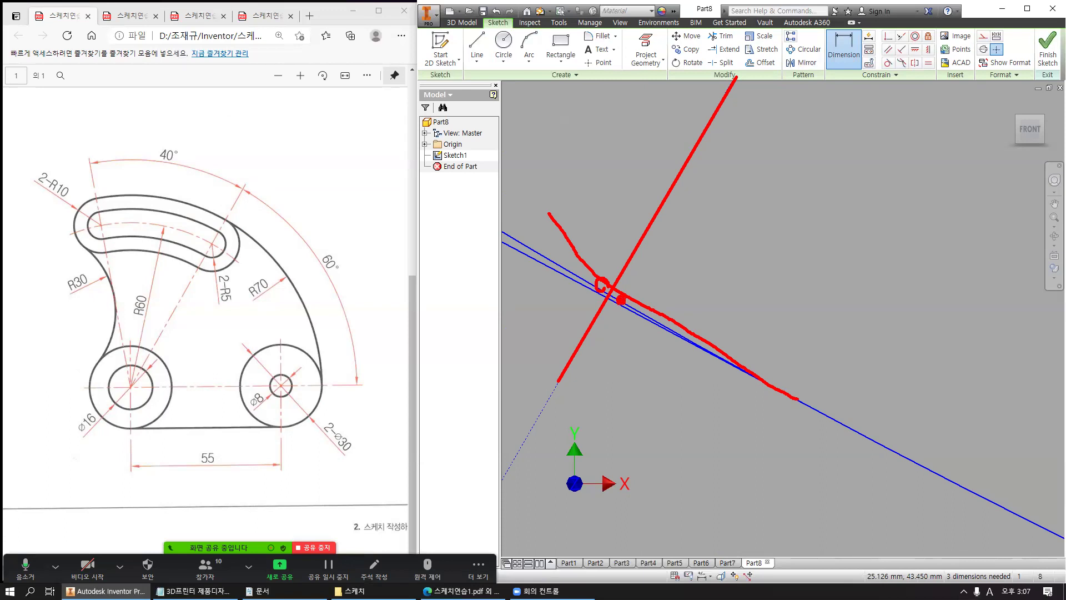
key("Escape")
key("Escape")
scroll(681, 251, "down", 5)
scroll(681, 250, "up", 10)
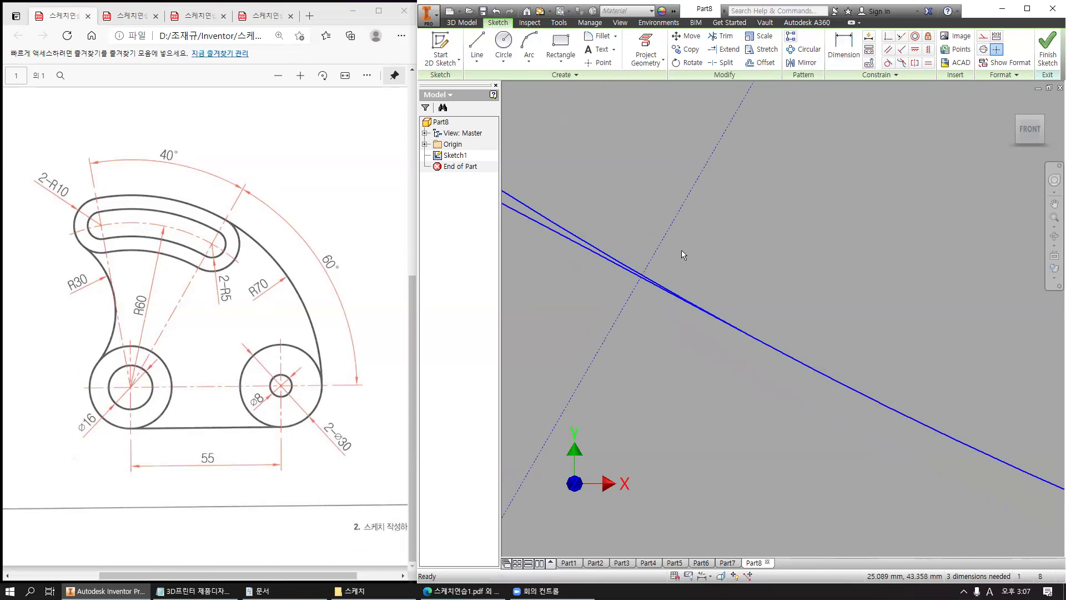
scroll(681, 250, "up", 6)
scroll(758, 208, "down", 4)
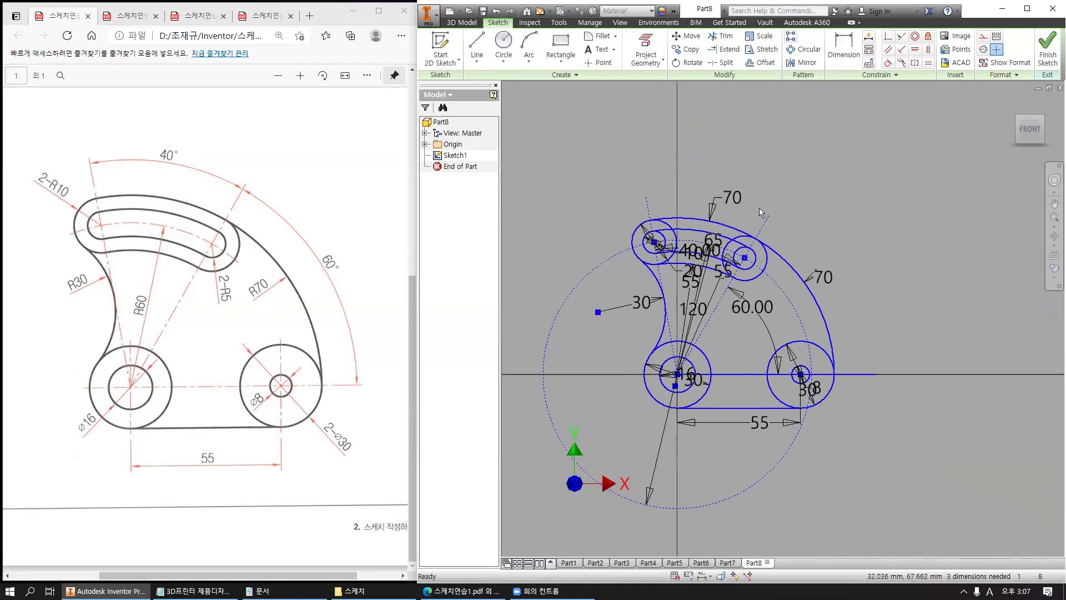
middle_click_drag(652, 143, 684, 112)
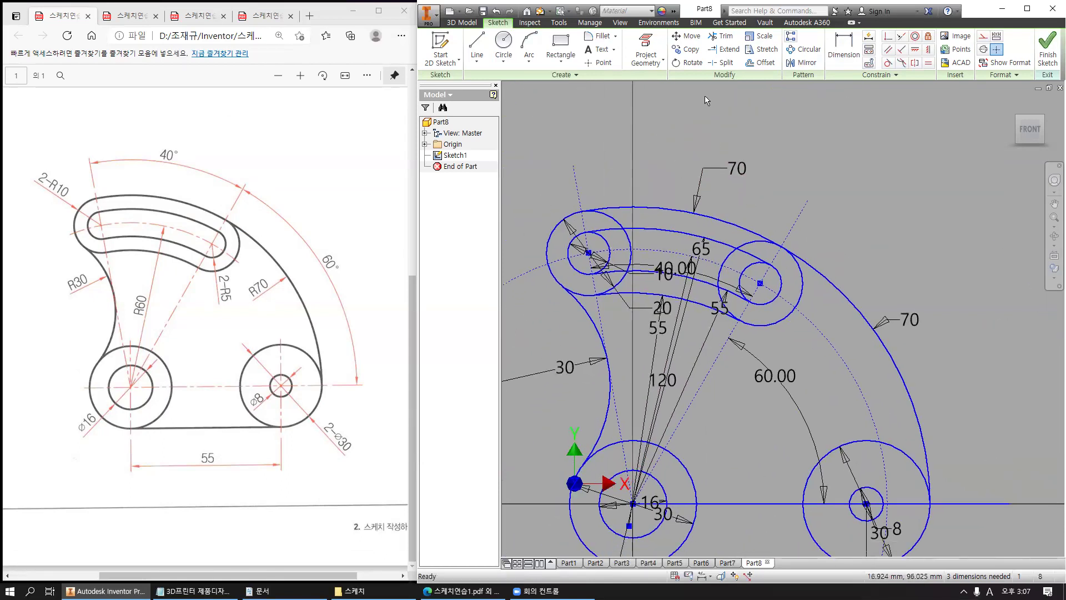
Trim the lower inner portion of the left 20 mm circle, starting where it meets the lower outer arc.
key("t")
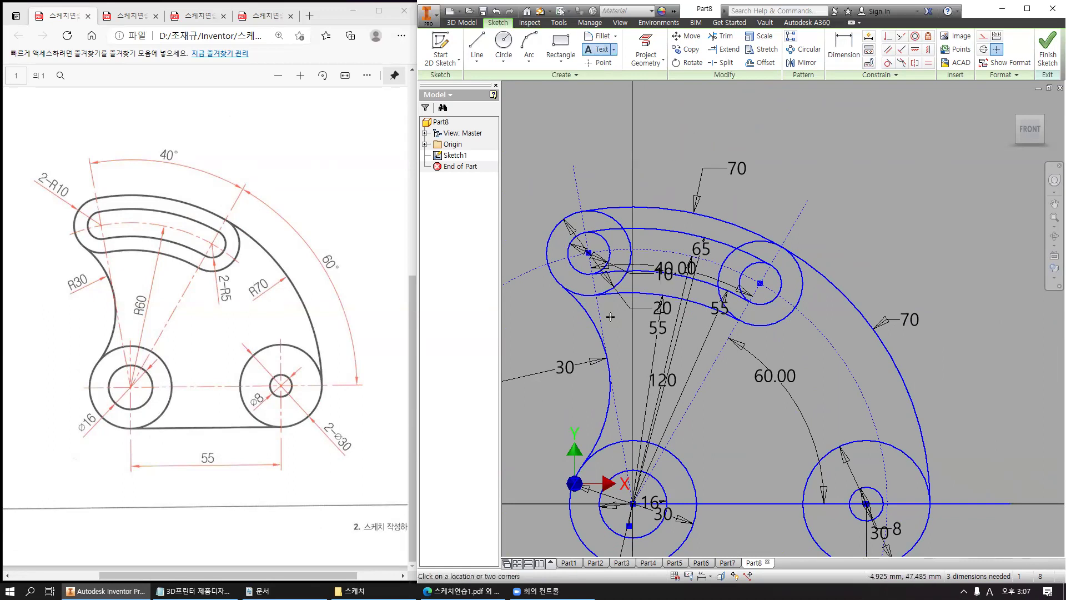
key("Escape")
left_click(720, 36)
scroll(597, 289, "down", 5)
scroll(596, 284, "down", 8)
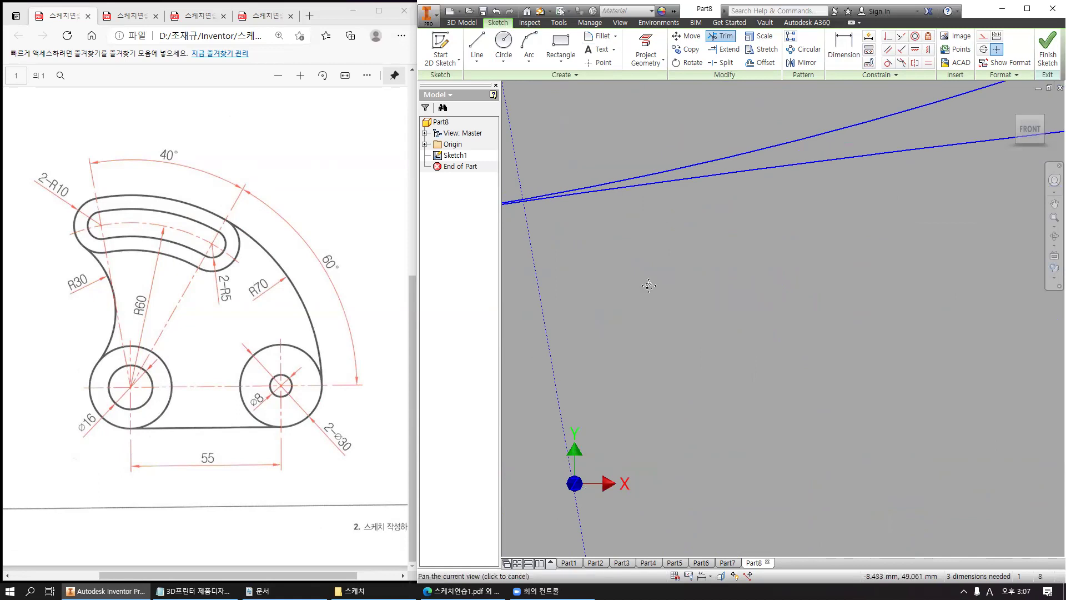
left_click(649, 238)
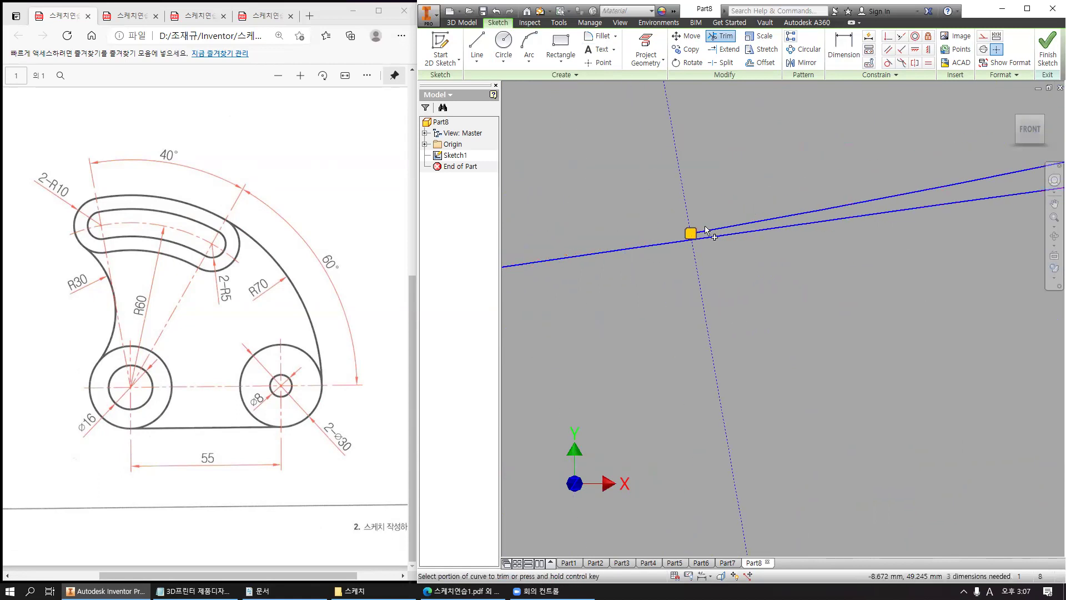
left_click(709, 230)
scroll(801, 272, "up", 4)
scroll(804, 282, "up", 6)
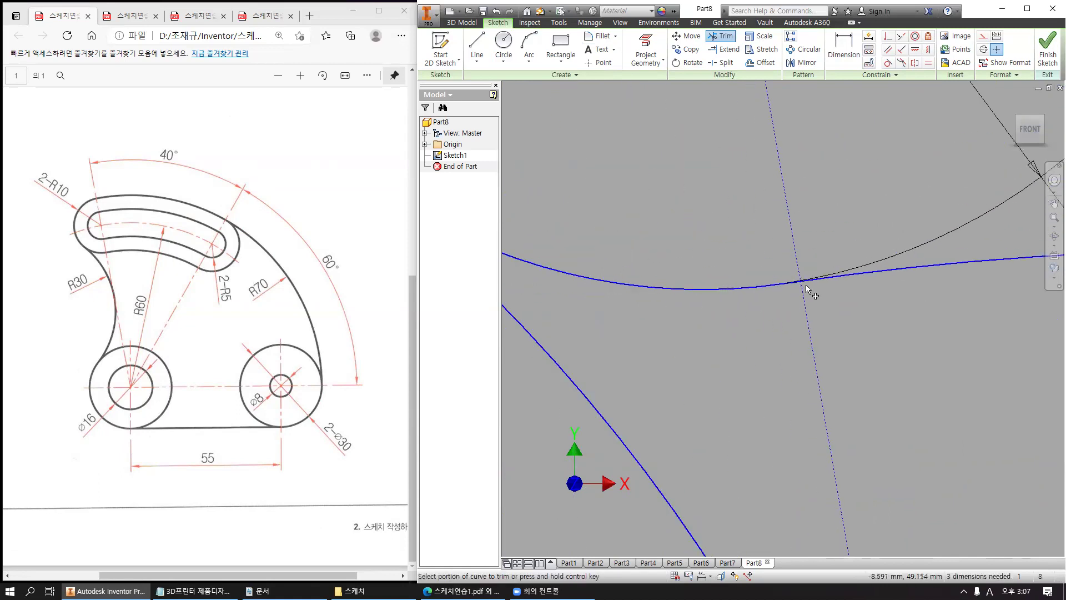
Trim the remaining inner portions of the left 20 mm circle up to the upper outer arc.
mouse_move(1037, 155)
middle_mouse_down()
mouse_move(918, 267)
mouse_move(794, 444)
middle_mouse_up()
left_click(828, 290)
scroll(828, 291, "down", 2)
middle_click_drag(828, 290, 834, 371)
scroll(834, 367, "up", 3)
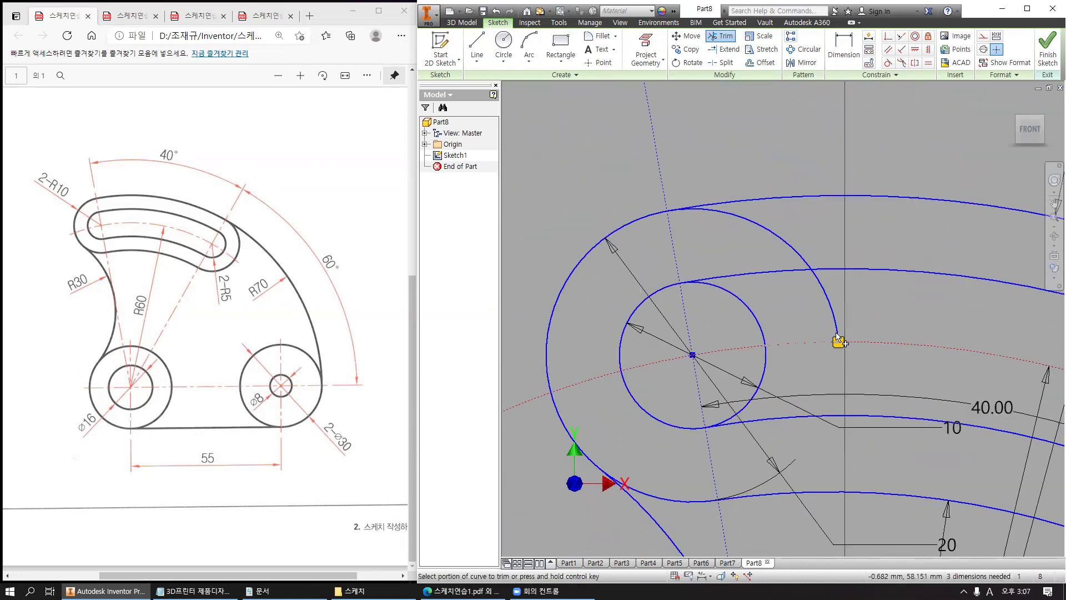
left_click(830, 306)
left_click(797, 251)
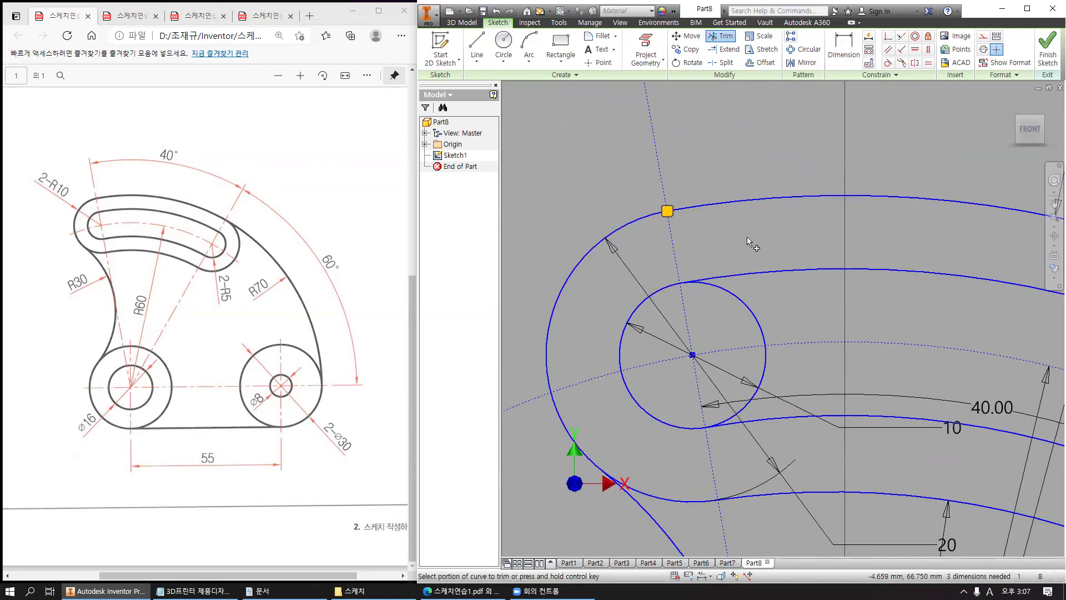
Trim the right 20 mm circle between the lower outer arc and the lower slot arc.
scroll(747, 237, "up", 4)
scroll(671, 202, "down", 6)
scroll(682, 373, "down", 3)
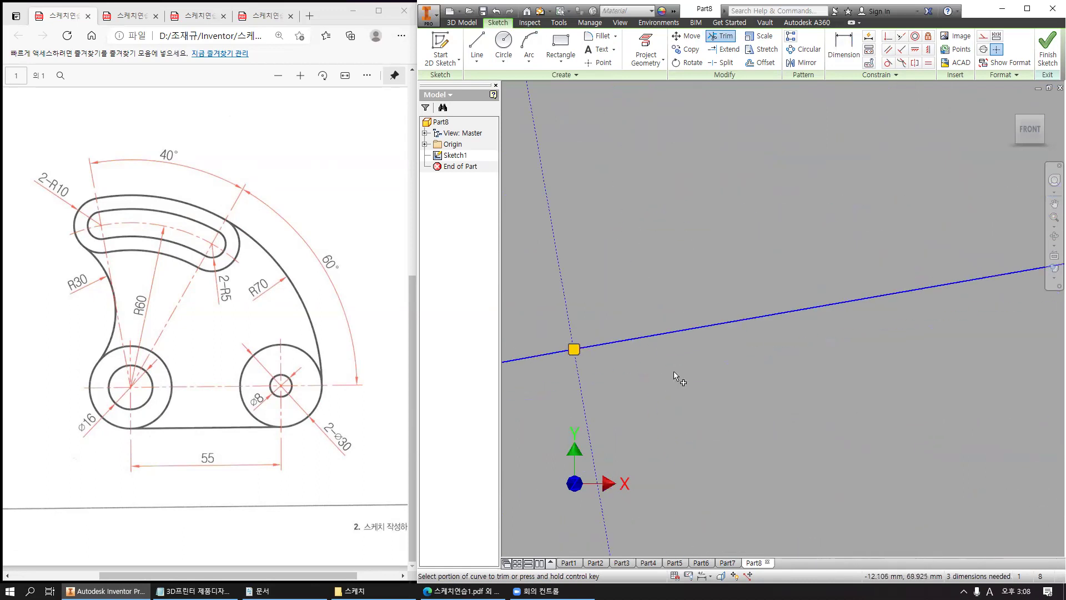
scroll(577, 360, "up", 4)
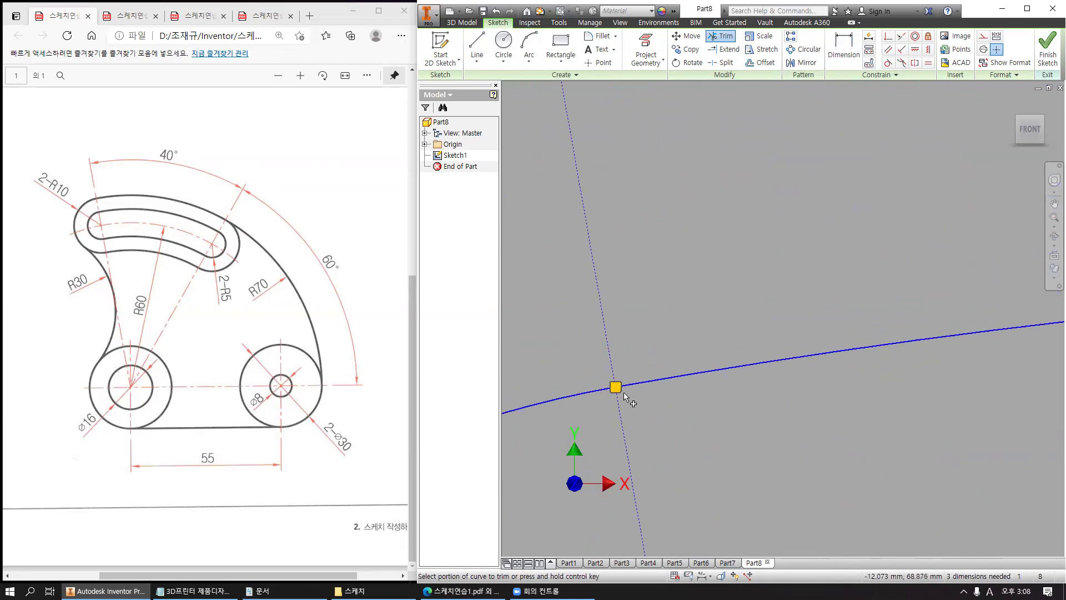
middle_click_drag(675, 423, 657, 263)
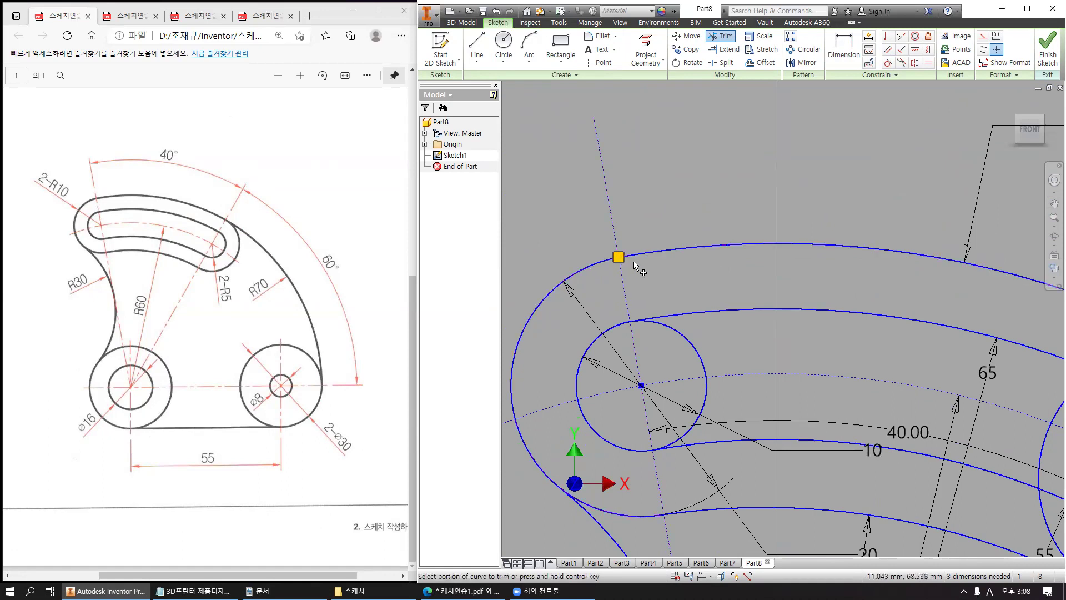
middle_click_drag(747, 352, 690, 194)
middle_click_drag(807, 357, 778, 290)
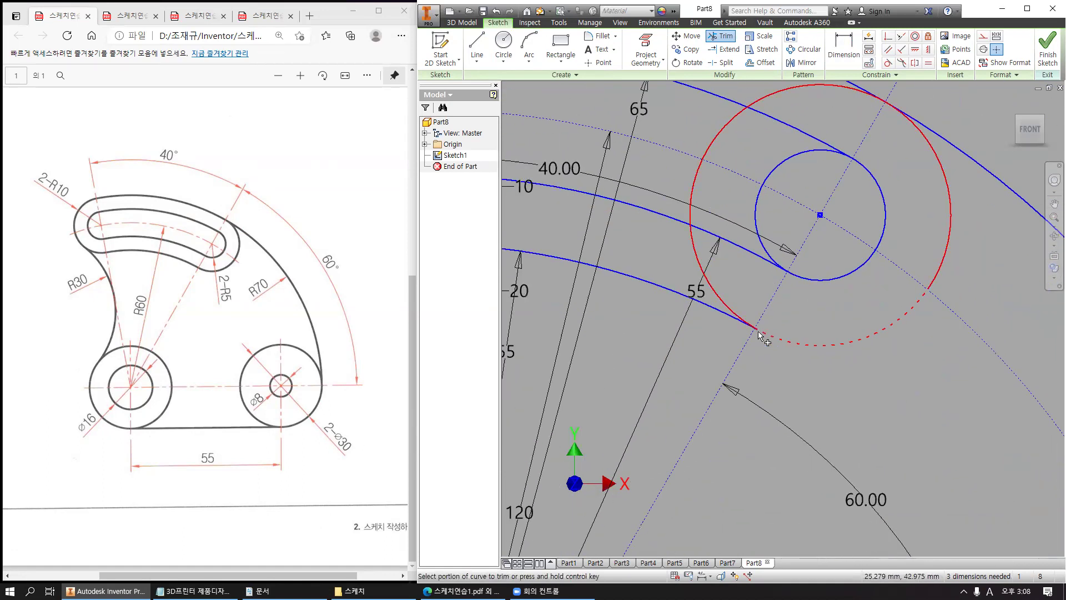
scroll(761, 333, "down", 5)
scroll(692, 262, "down", 4)
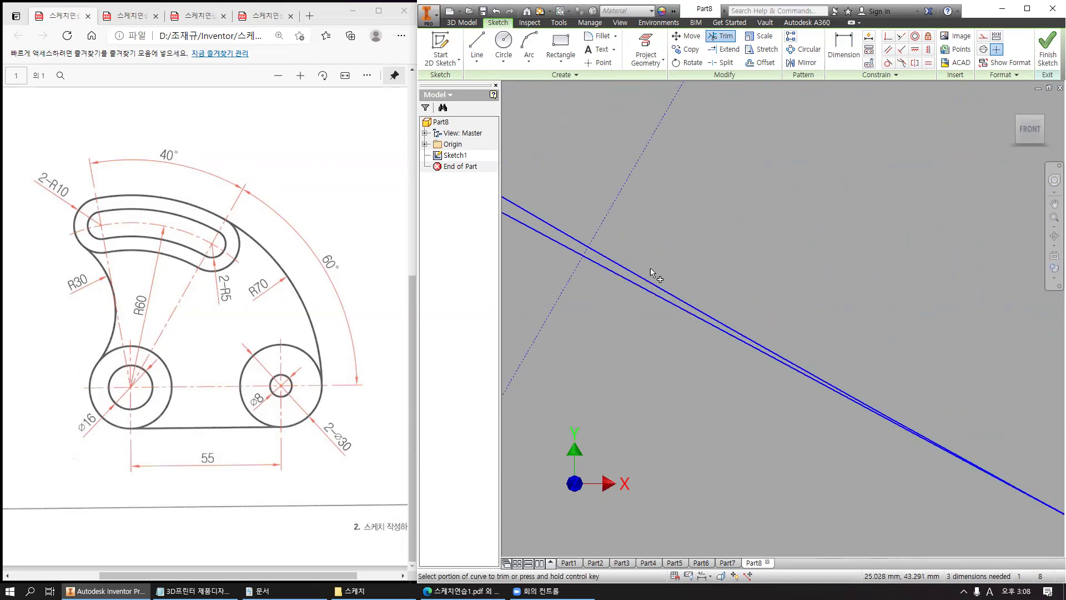
left_click(645, 274)
left_click(582, 239)
Trim the right 20 mm circle between the two slot arcs and try trimming its piece above the upper slot arc.
scroll(643, 261, "up", 7)
middle_click_drag(643, 260, 693, 400)
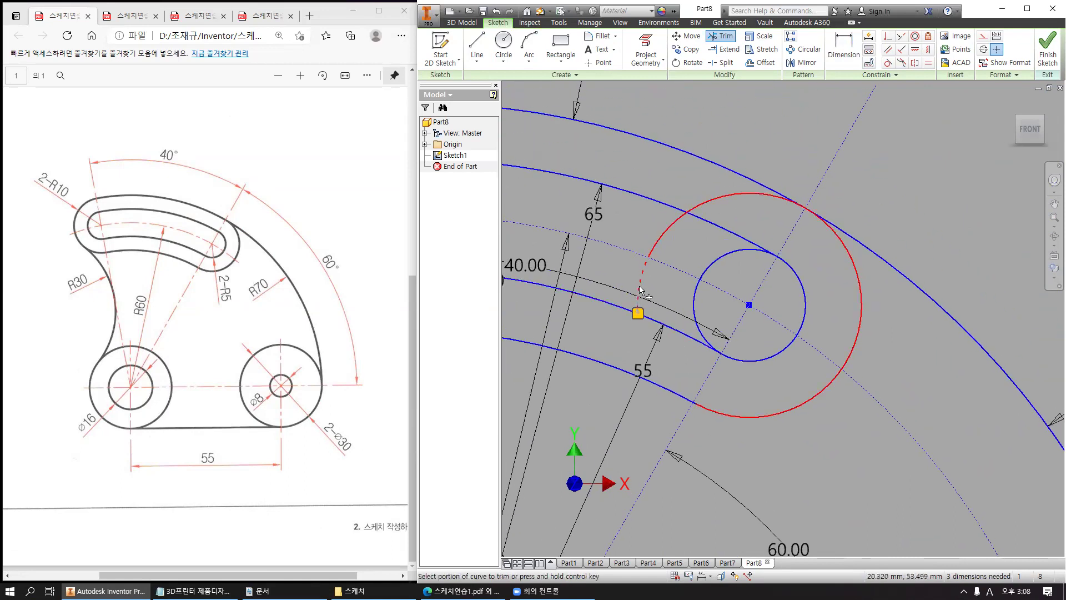
left_click(723, 208)
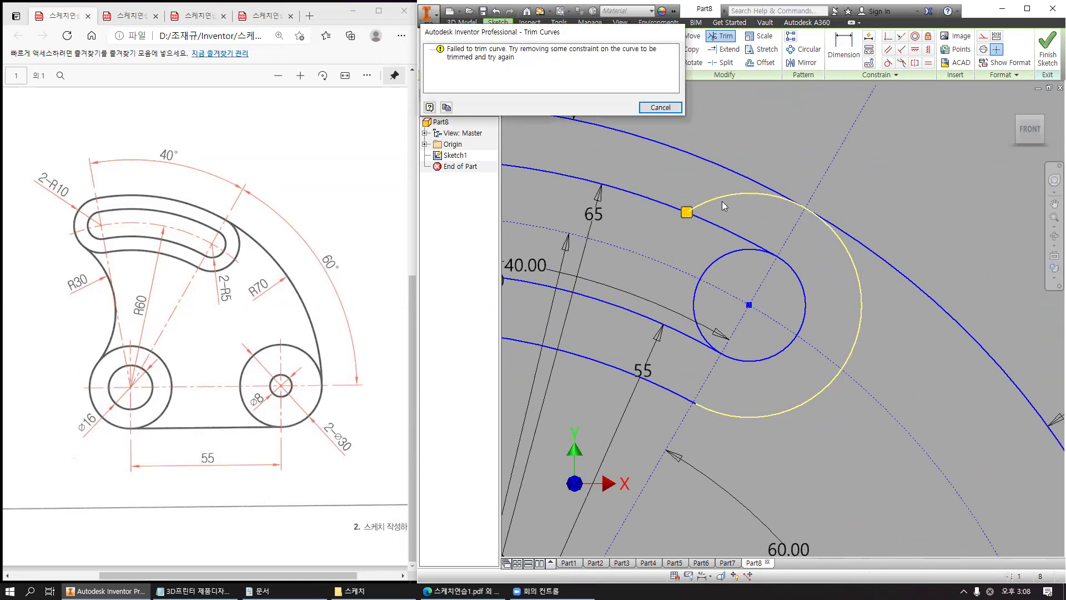
key("Escape")
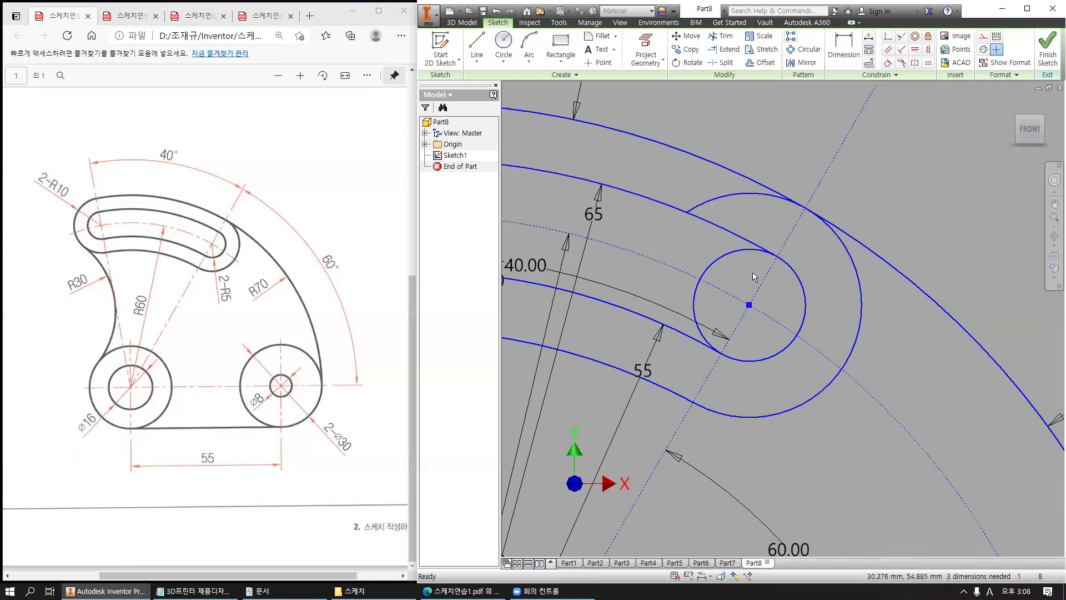
Trim the inner halves of both 10 mm circles to leave rounded ends on the curved slot.
left_click(721, 36)
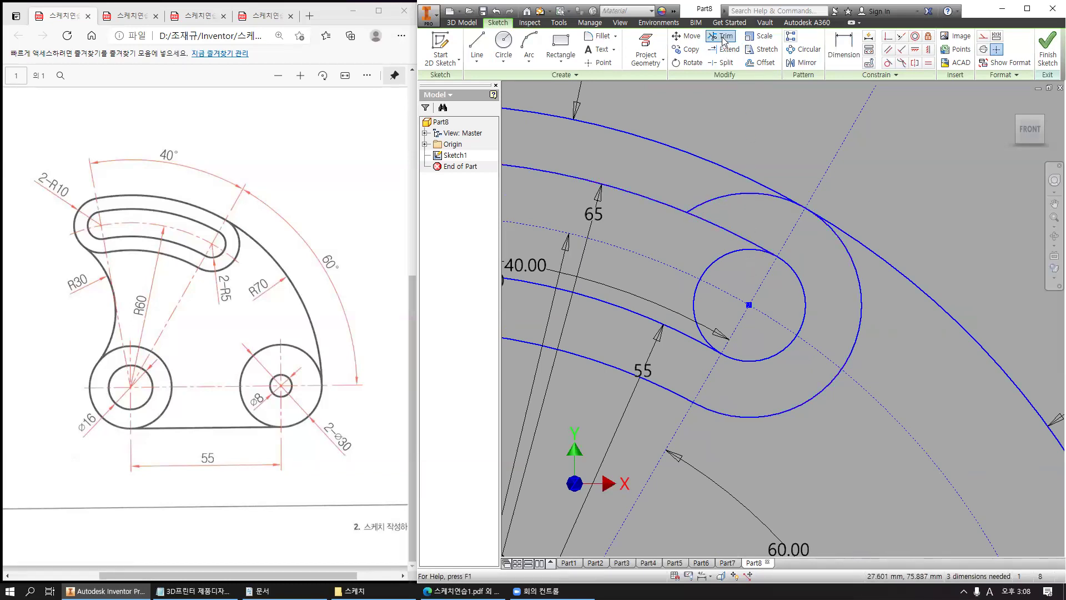
left_click(704, 276)
middle_click_drag(614, 244, 917, 275)
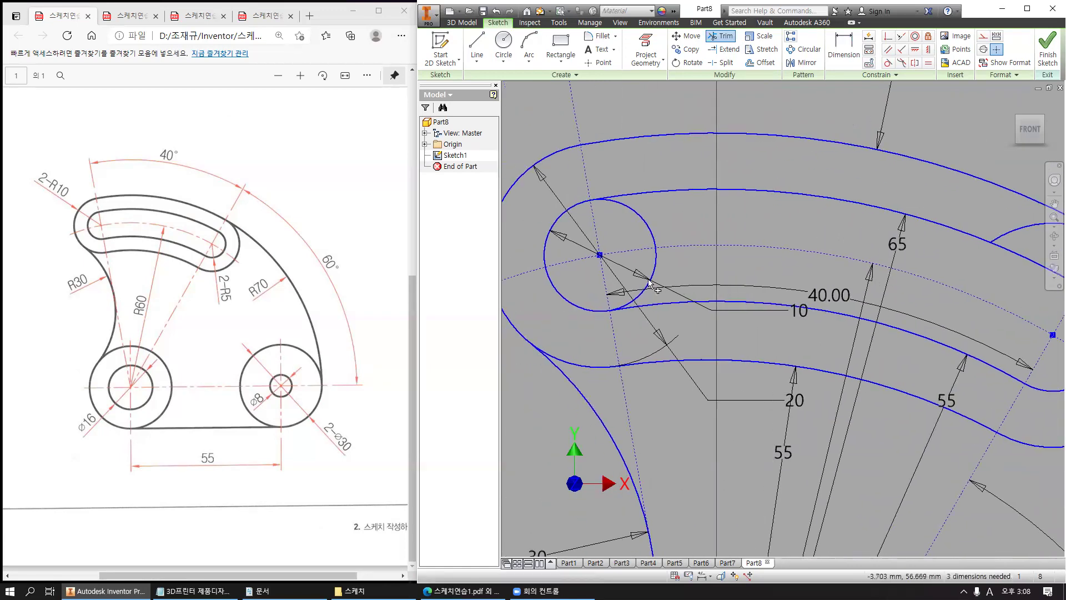
left_click(647, 229)
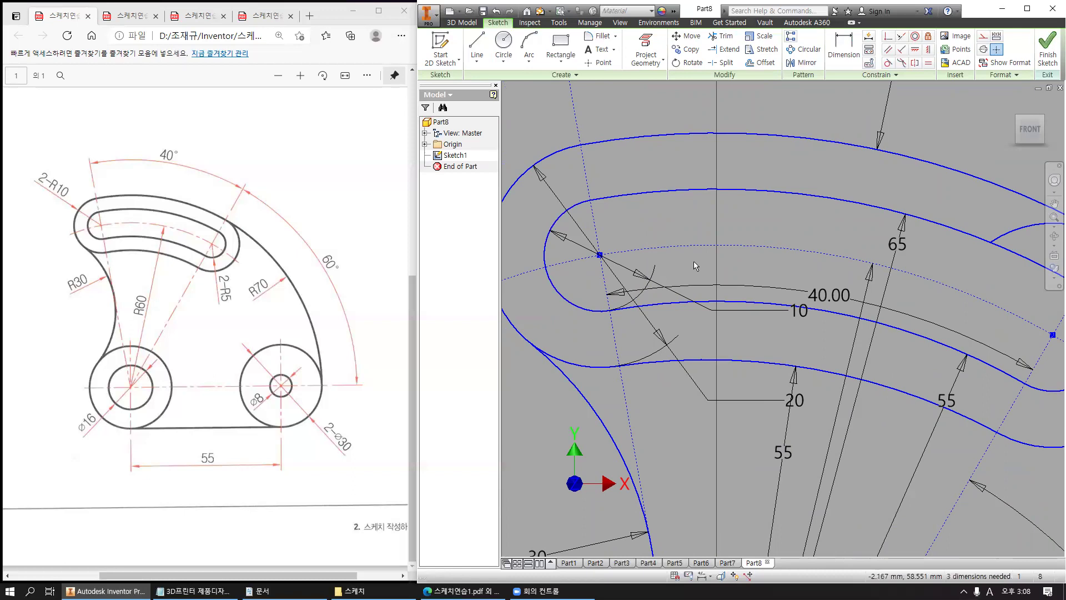
Change the horizontal line through the 30 mm circle centres to construction and finish the sketch.
scroll(722, 331, "down", 8)
middle_click_drag(811, 370, 755, 303)
left_click(769, 332)
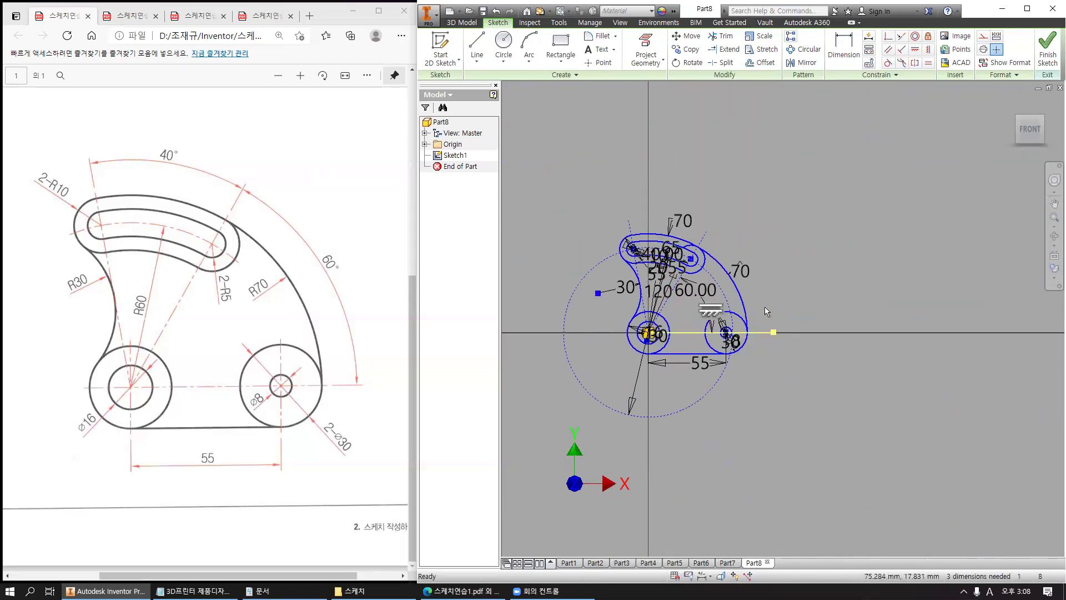
left_click(983, 37)
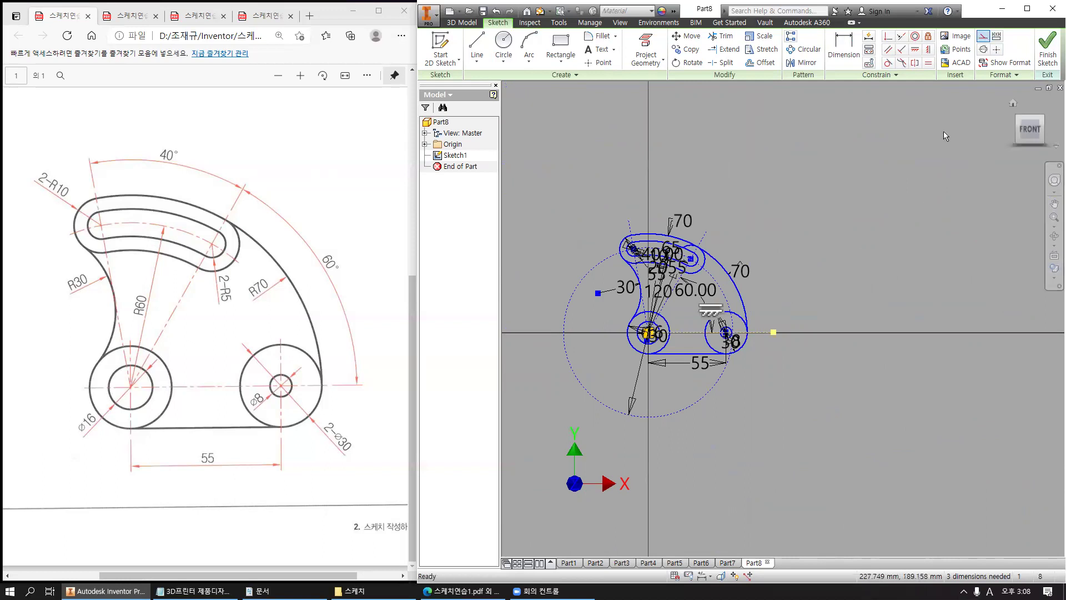
left_click(910, 212)
left_click(1042, 71)
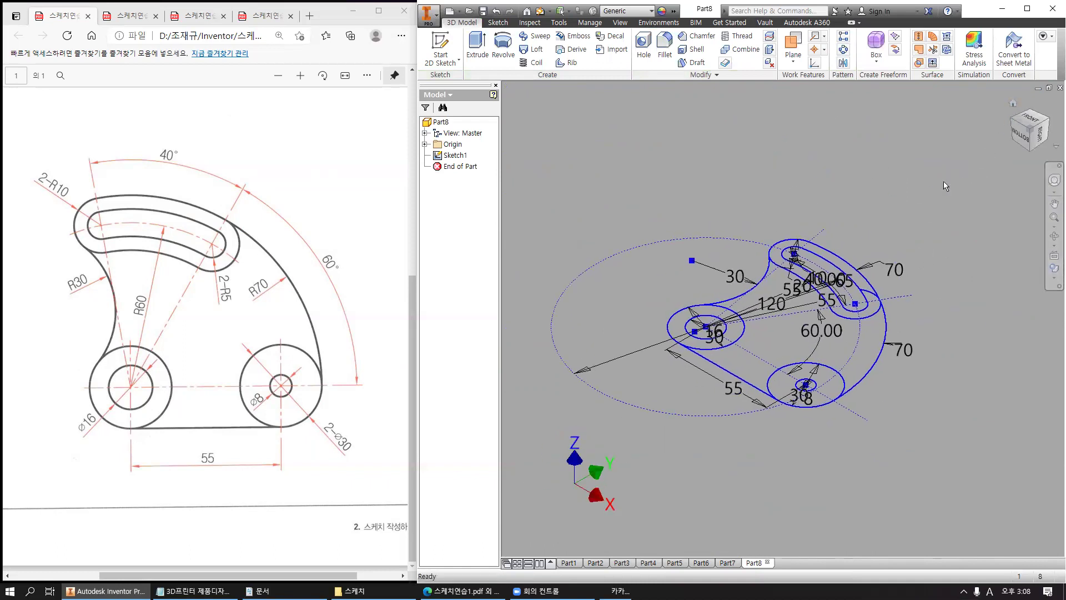
Create a new part from the metric Standard (mm).ipt template and start a 2D sketch on the front XY plane.
left_click(450, 11)
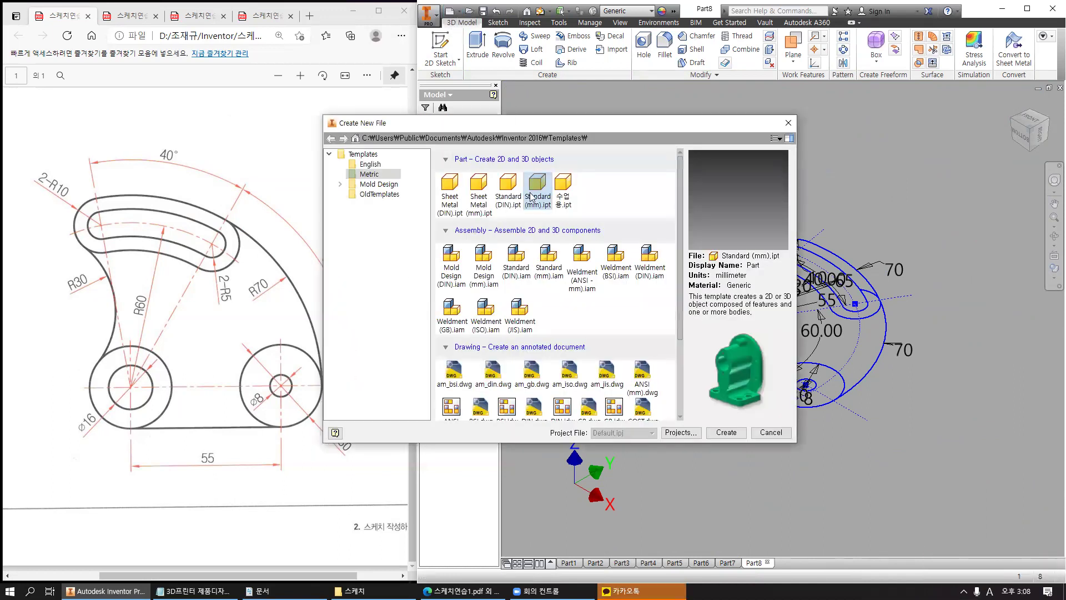
left_click(724, 432)
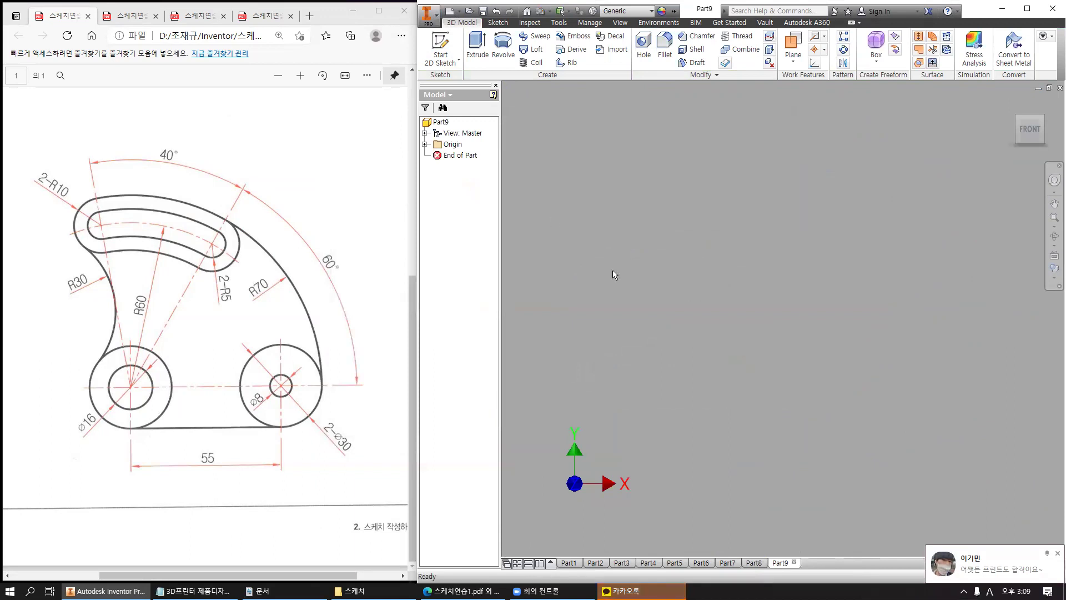
left_click(440, 50)
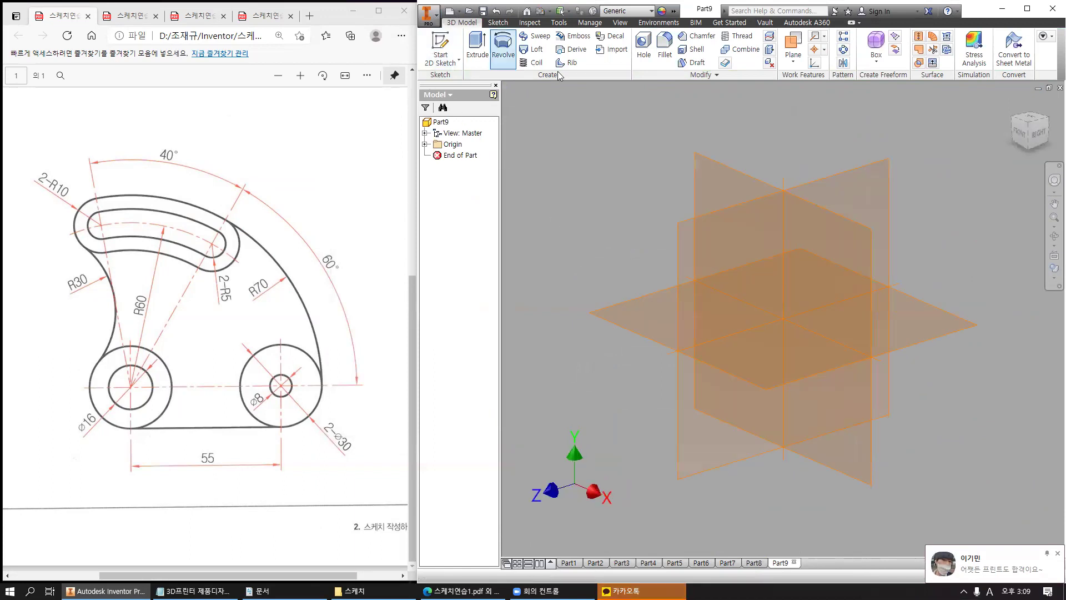
left_click(698, 157)
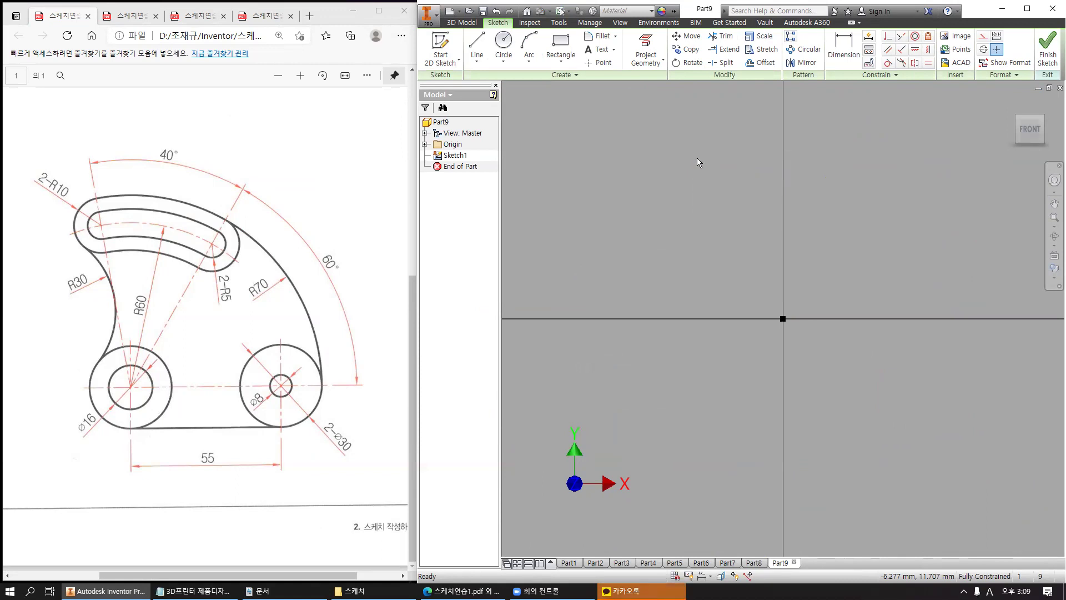
Examine the available slot types, comparing Center to Center, Three Point Arc and Center Point Arc against the curved slot in the PDF drawing.
left_click(561, 67)
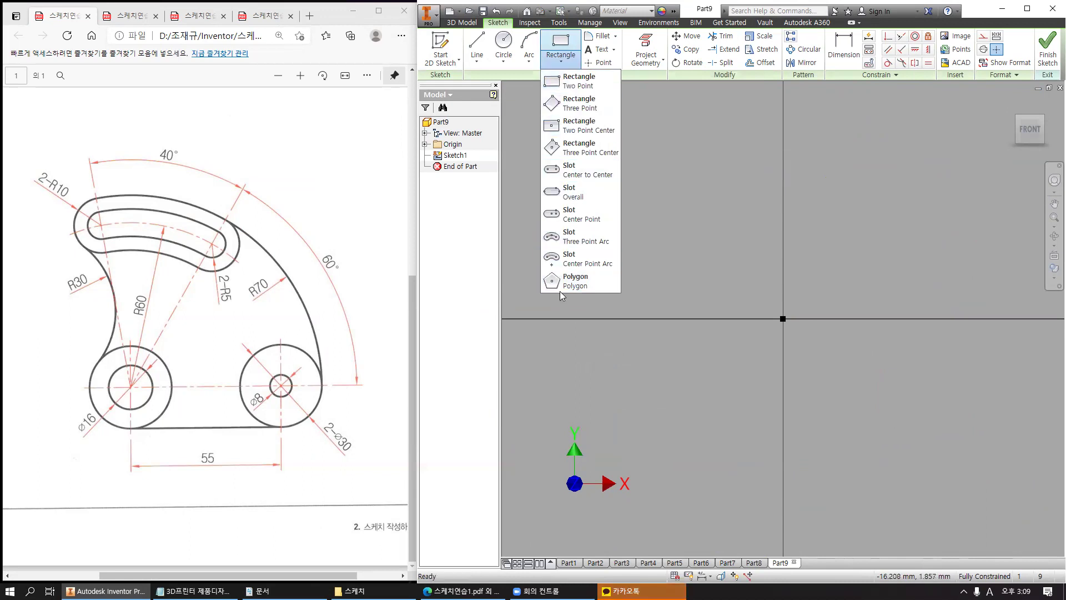
mouse_move(537, 161)
left_mouse_down()
mouse_move(614, 277)
mouse_move(641, 275)
left_mouse_up()
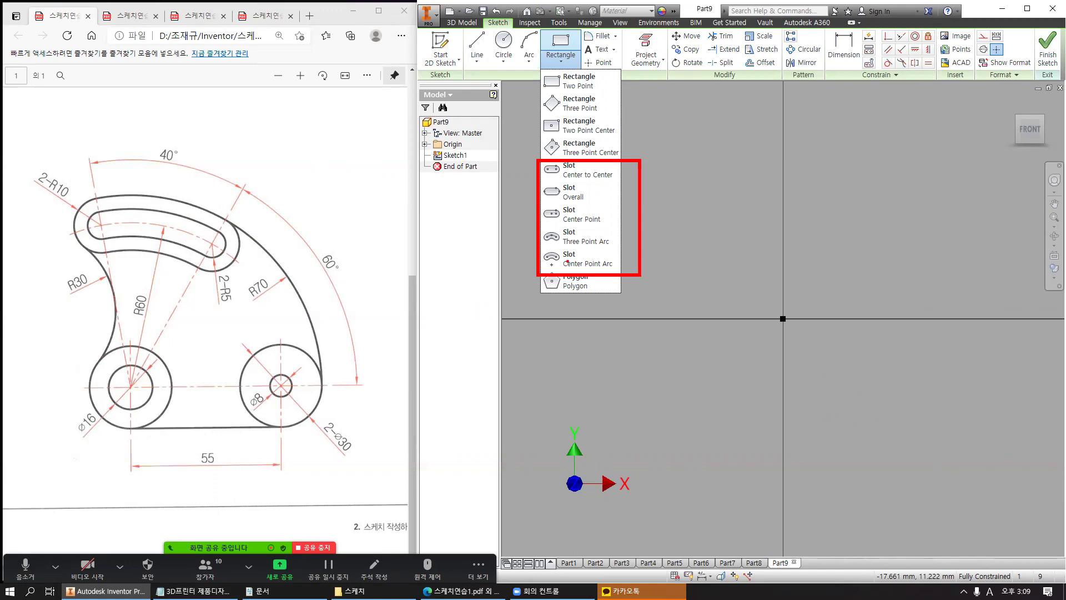
left_click_drag(535, 248, 624, 274)
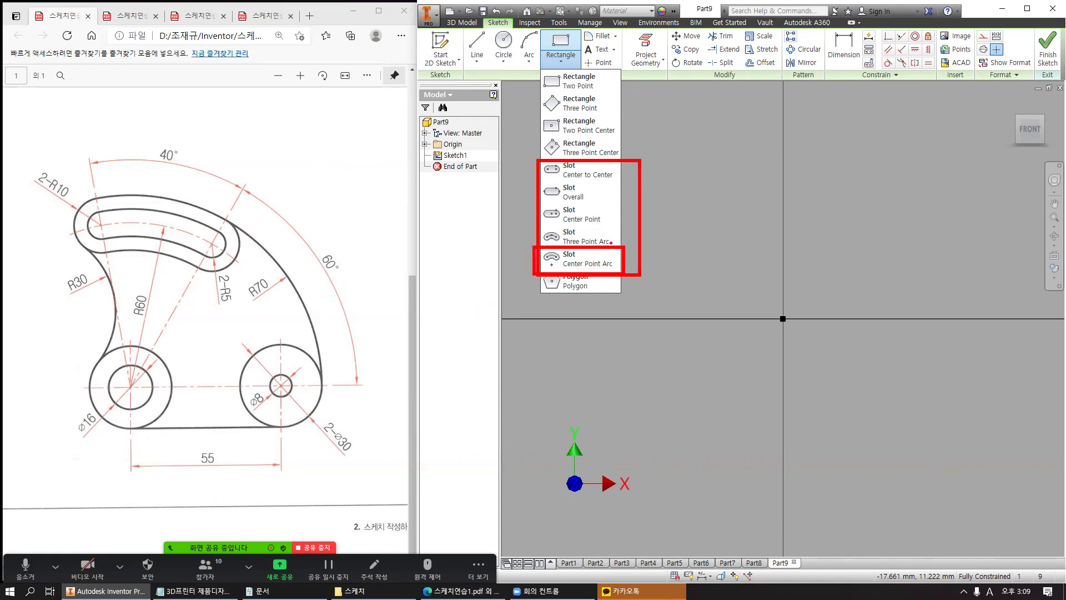
left_click_drag(535, 160, 624, 185)
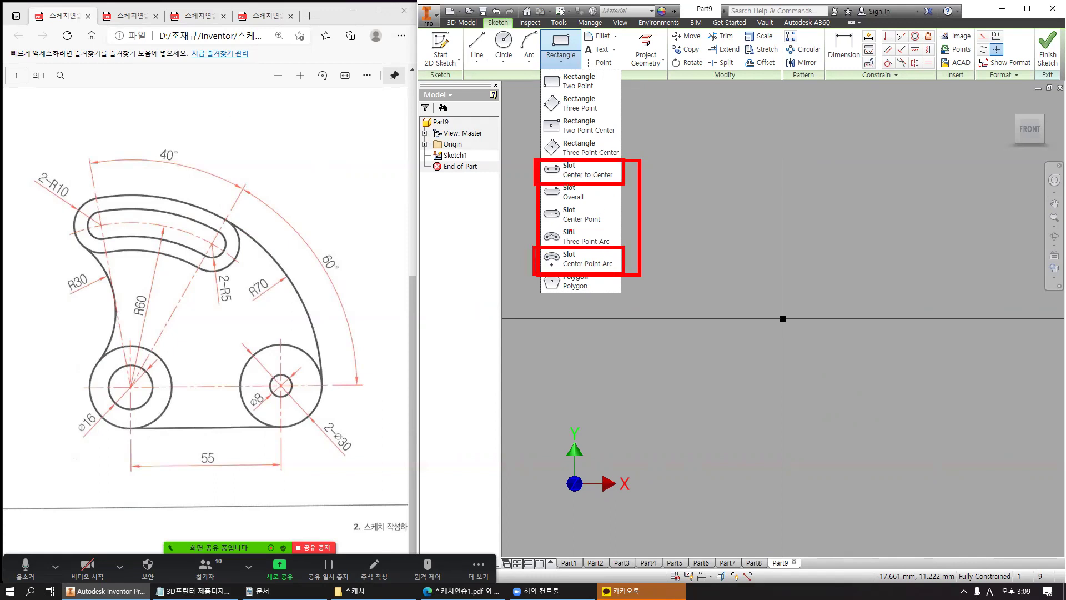
mouse_move(541, 224)
left_mouse_down()
mouse_move(578, 246)
mouse_move(623, 246)
left_mouse_up()
left_click_drag(624, 172, 698, 139)
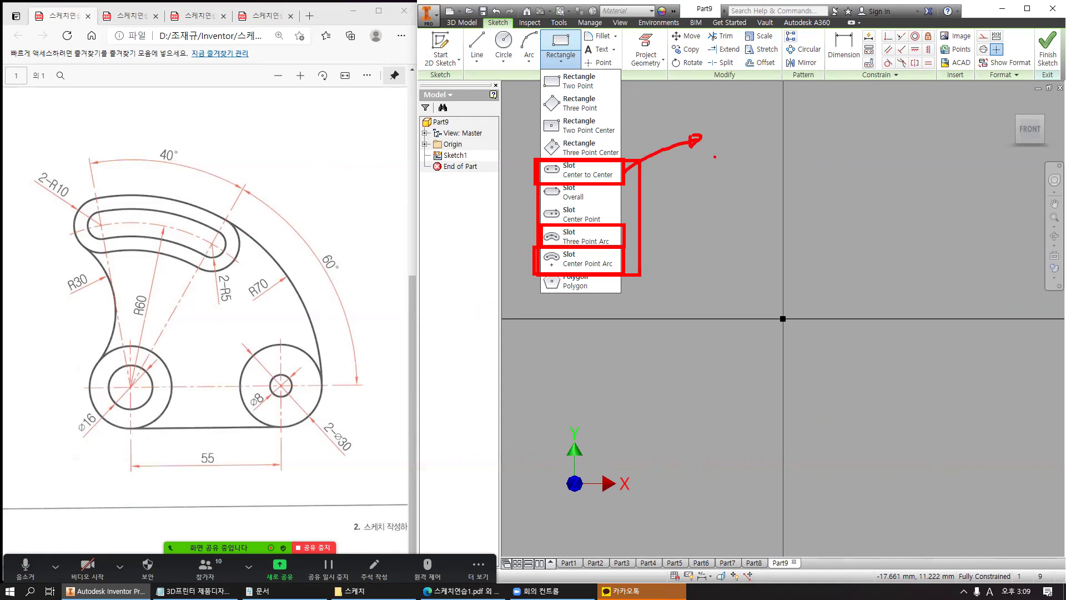
mouse_move(759, 186)
left_mouse_down()
mouse_move(748, 220)
mouse_move(901, 215)
left_mouse_up()
mouse_move(759, 186)
left_mouse_down()
mouse_move(851, 184)
mouse_move(912, 201)
left_mouse_up()
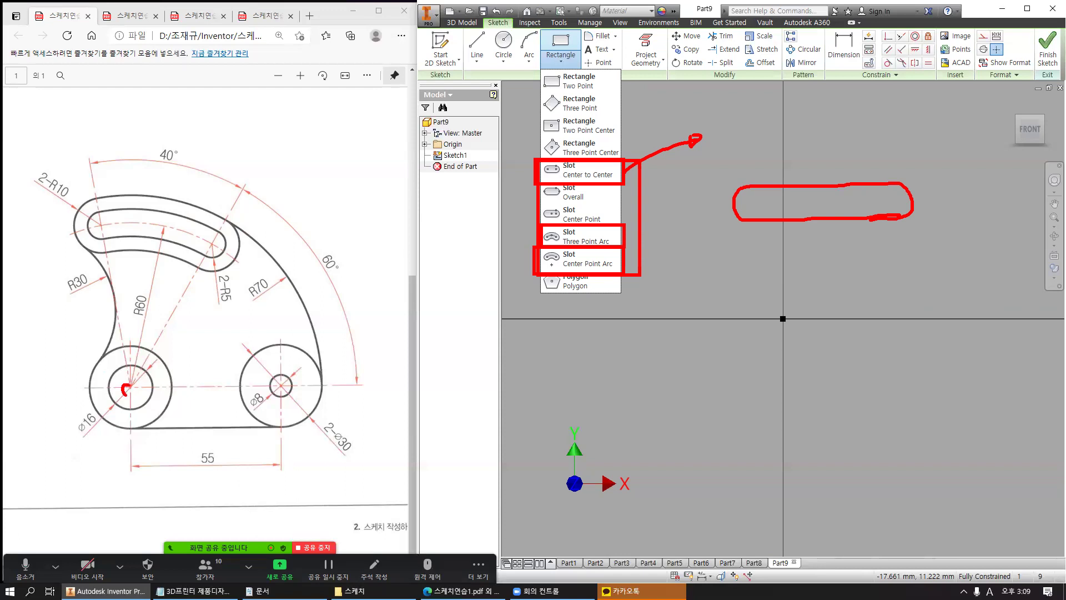
left_click_drag(113, 223, 176, 230)
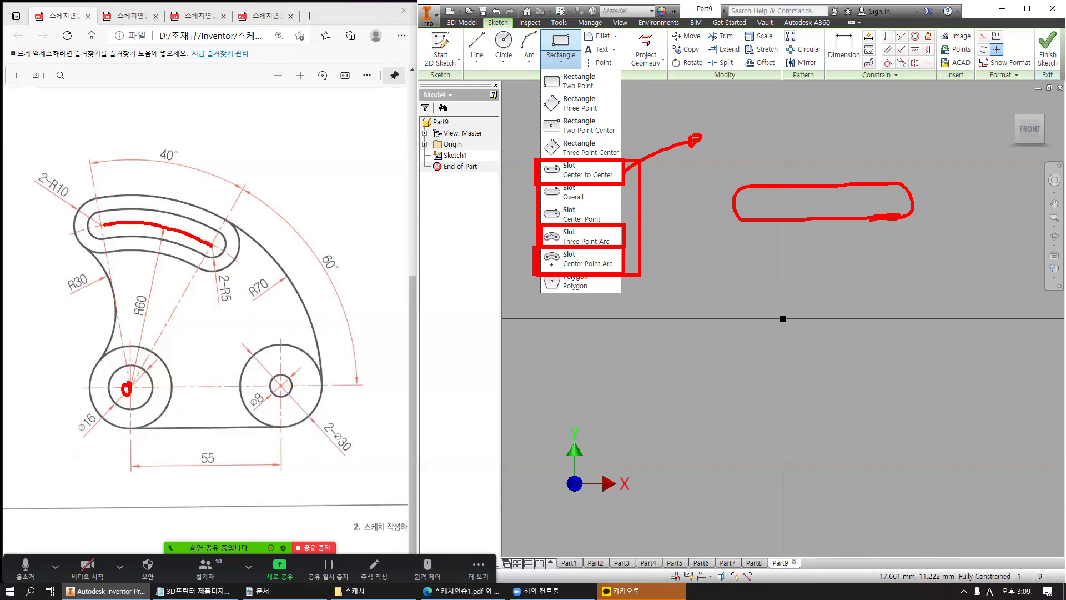
mouse_move(616, 272)
left_mouse_down()
mouse_move(541, 268)
mouse_move(589, 251)
left_mouse_up()
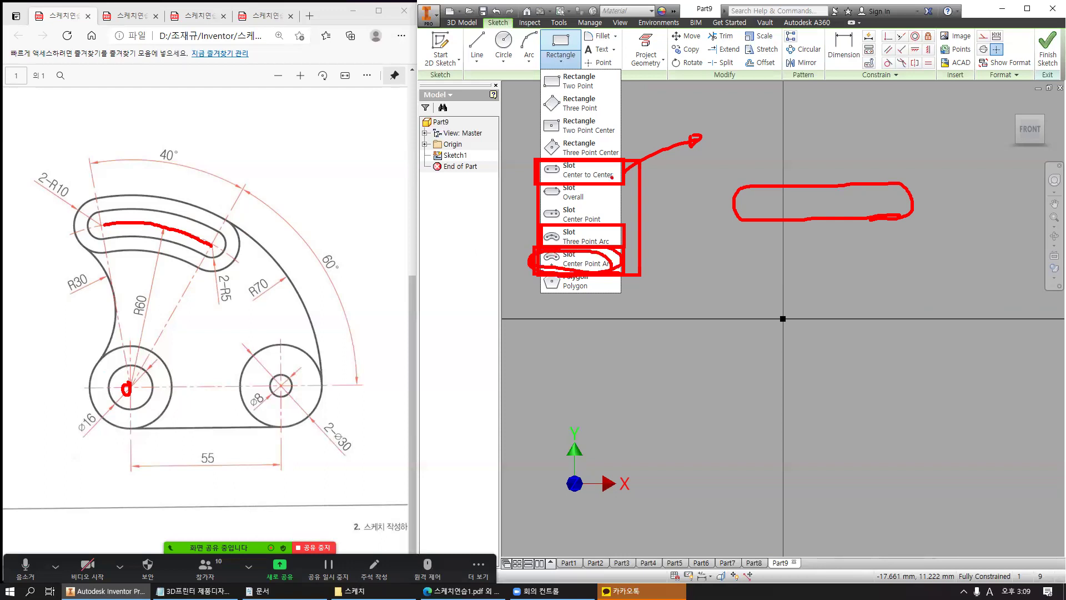
left_click_drag(529, 177, 610, 165)
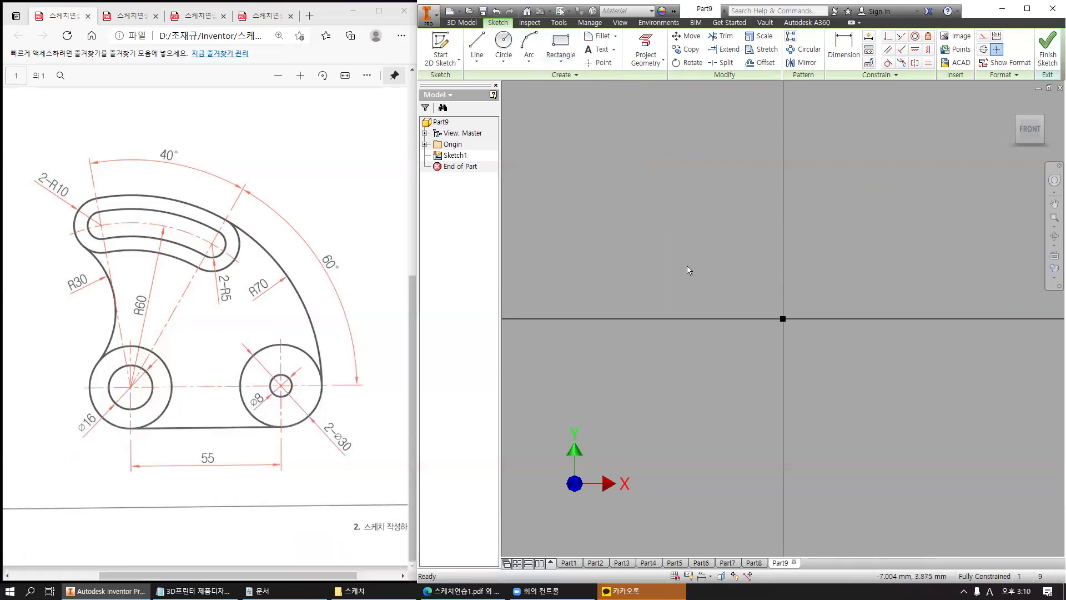
Draw two concentric circles centred on the origin with diameters of 16 mm and 30 mm.
middle_click_drag(688, 265, 567, 289)
mouse_move(657, 299)
left_mouse_down()
mouse_move(613, 347)
mouse_move(697, 333)
left_mouse_up()
mouse_move(655, 273)
left_mouse_down()
mouse_move(724, 336)
mouse_move(710, 298)
left_mouse_up()
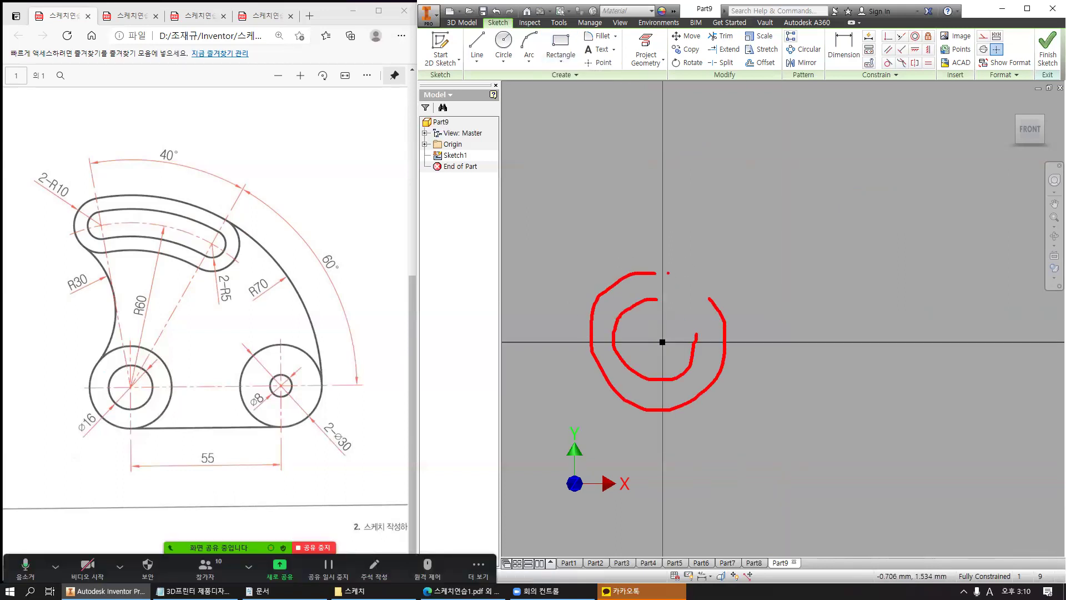
left_click(503, 43)
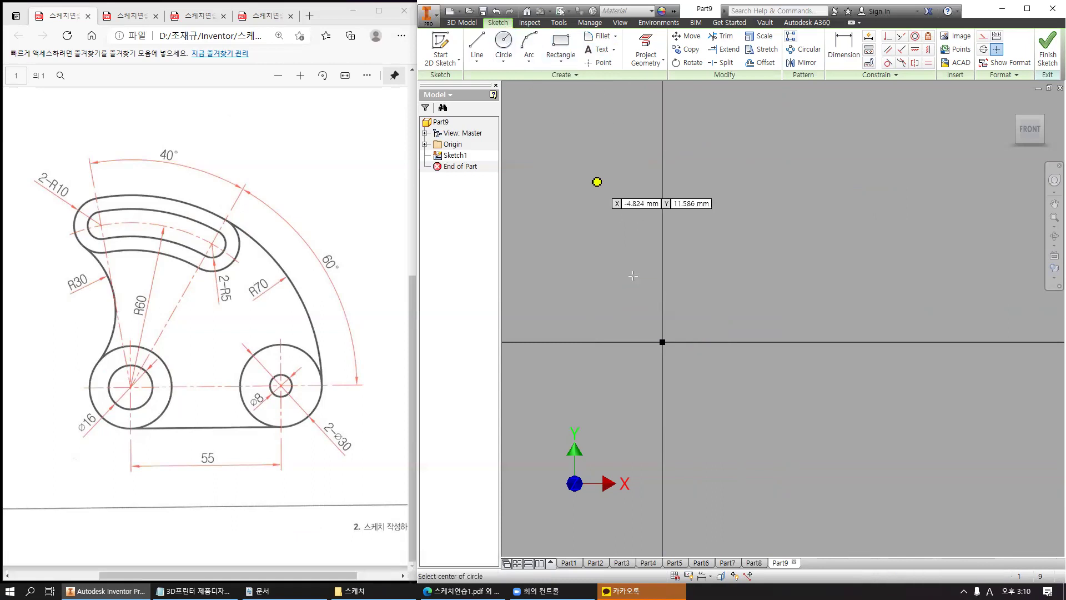
left_click(663, 342)
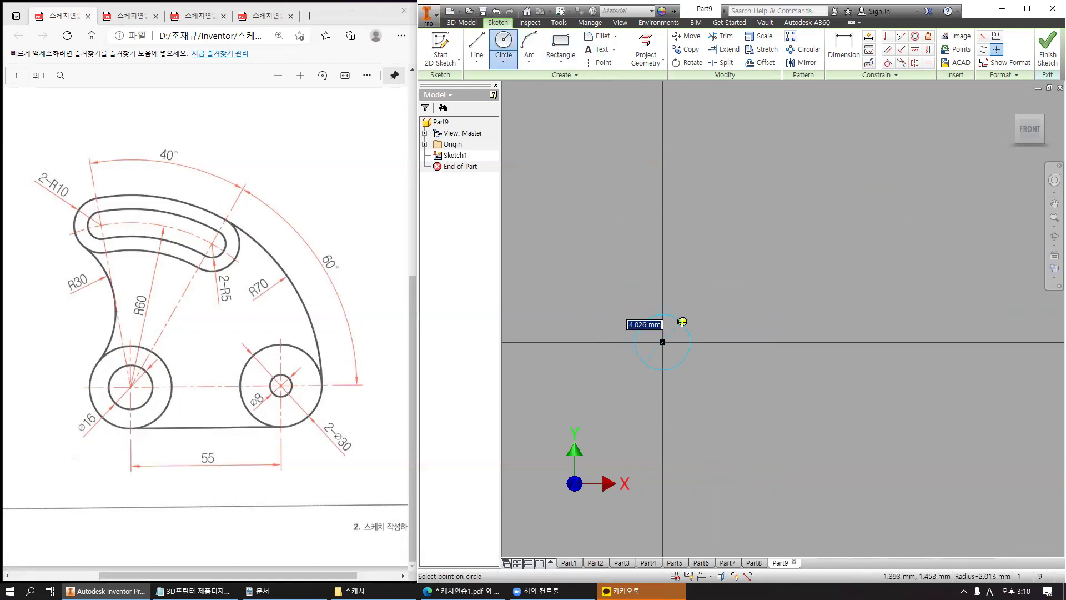
type("16")
key("Return")
left_click(663, 341)
type("30")
key("Return")
Draw concentric circles of 8 mm and 30 mm diameter to the right of the first pair, level with the origin.
scroll(820, 424, "up", 5)
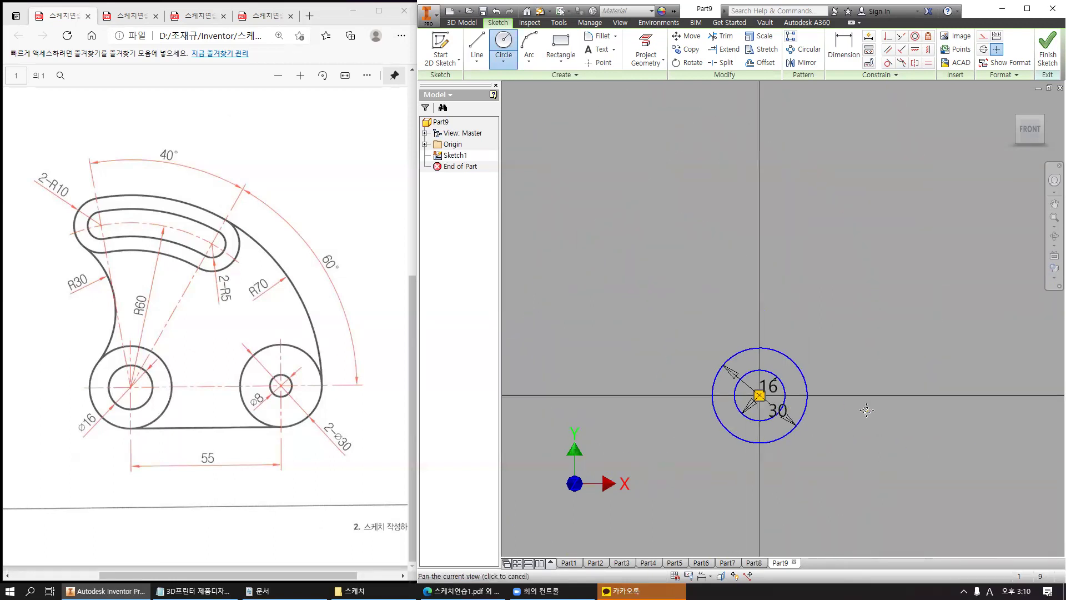
middle_click_drag(865, 410, 730, 344)
left_click(853, 339)
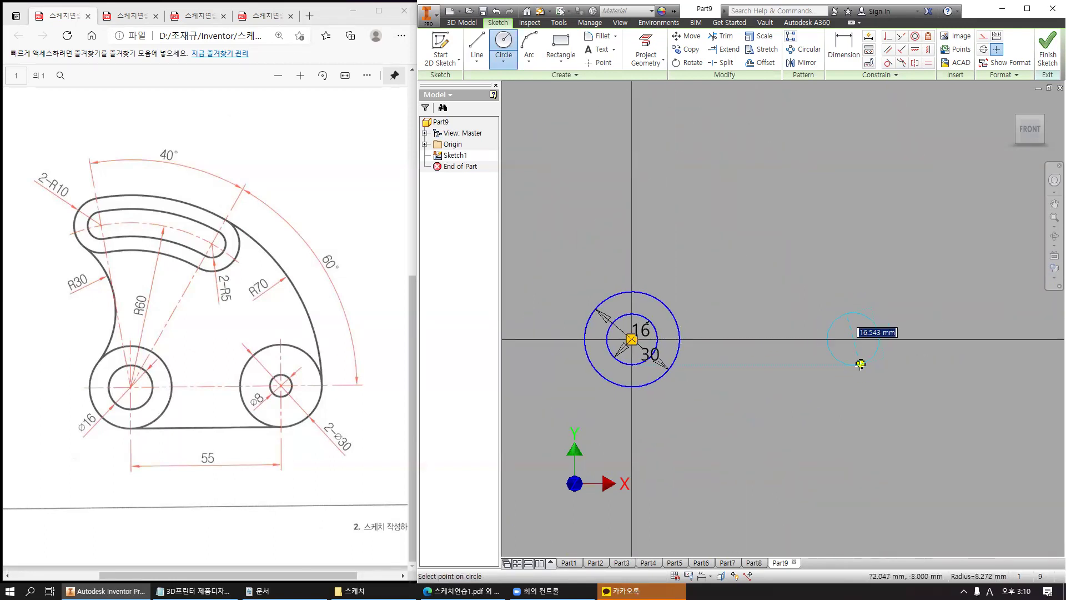
type("8")
key("Return")
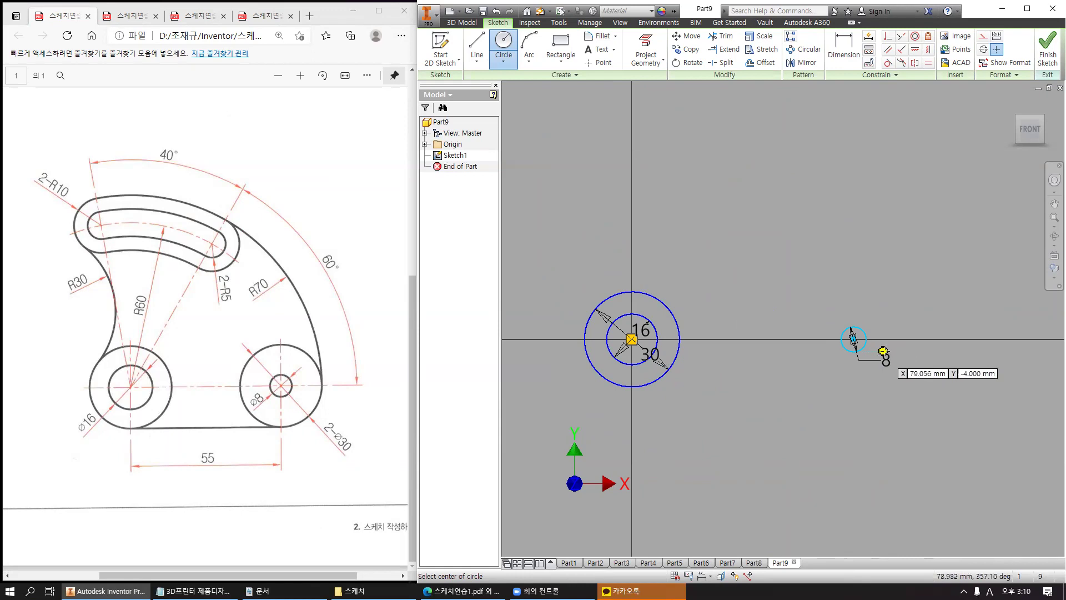
left_click(853, 339)
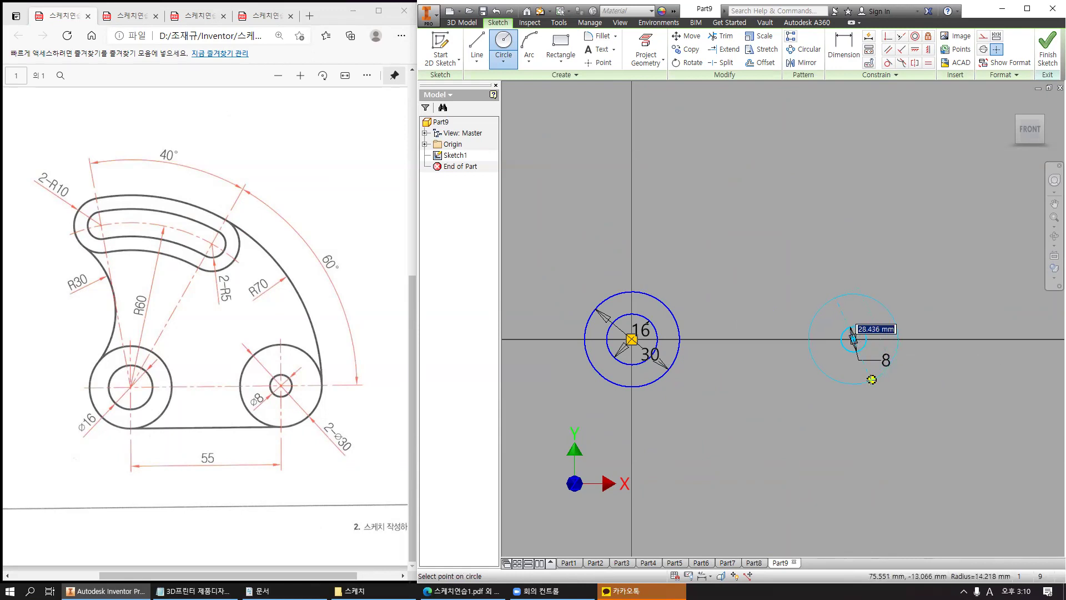
type("30")
key("Return")
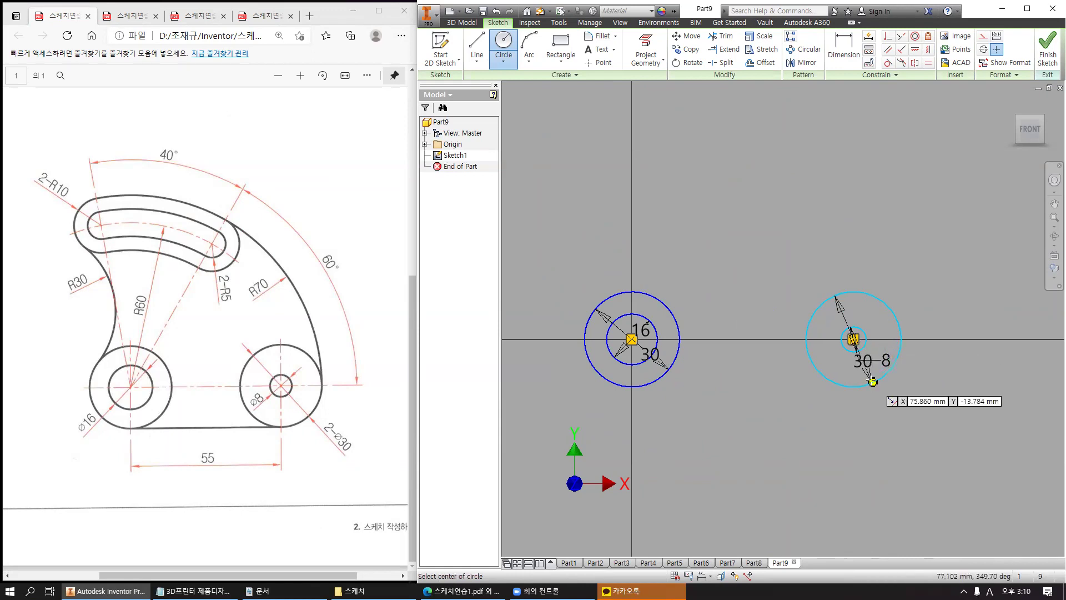
key("Escape")
Apply a horizontal constraint between the centres of the two circle pairs.
left_click(914, 50)
left_click(632, 339)
left_click(853, 338)
key("Escape")
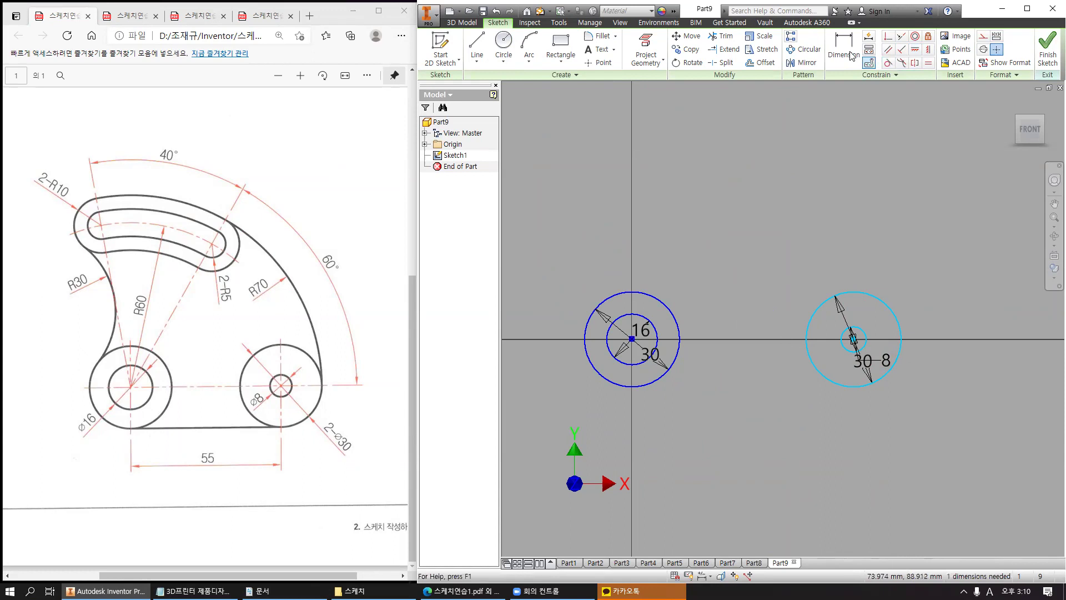
Dimension the horizontal distance between the two circle centres as 55 mm, placed below the circles.
key("d")
left_click(632, 339)
left_click(853, 339)
left_click(766, 443)
type("55")
key("Return")
key("Escape")
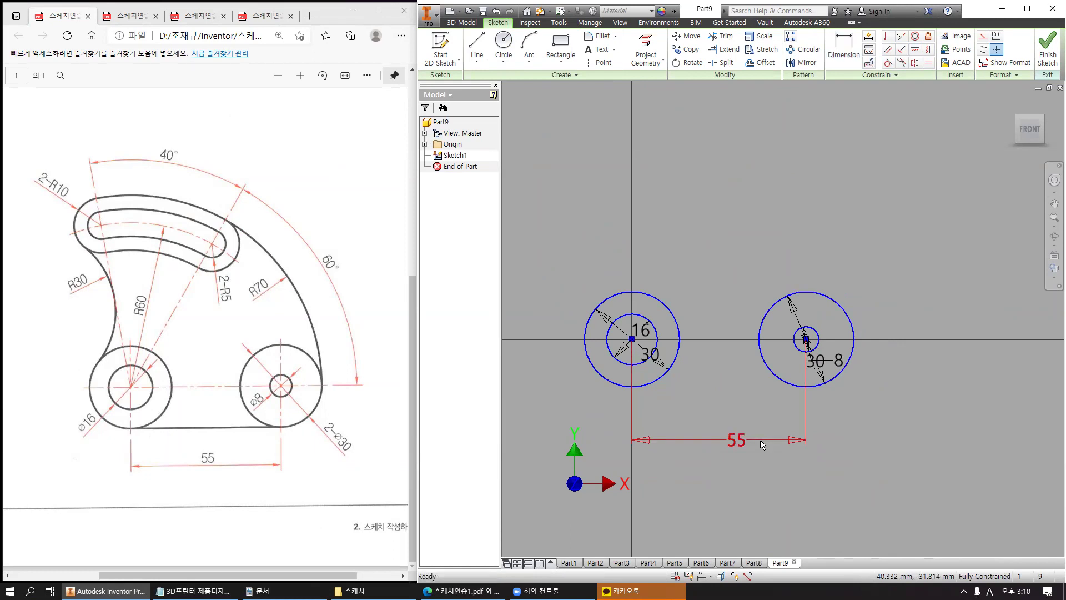
Draw a trial horizontal center-to-center slot, about 48 mm between centres and 25 mm wide, above the circles and delete it.
middle_click_drag(692, 223, 744, 270)
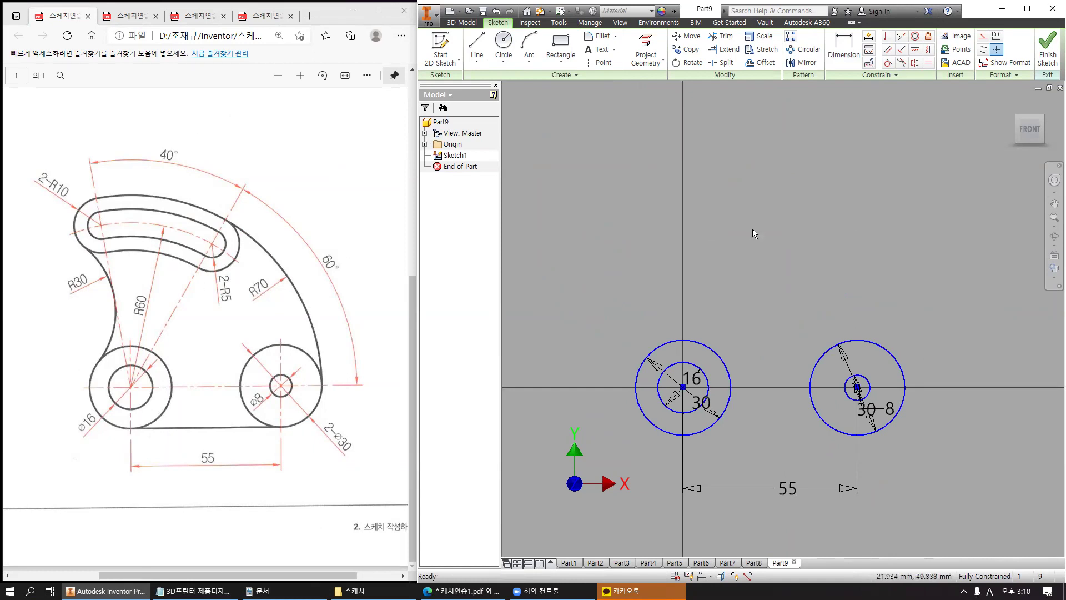
left_click(559, 59)
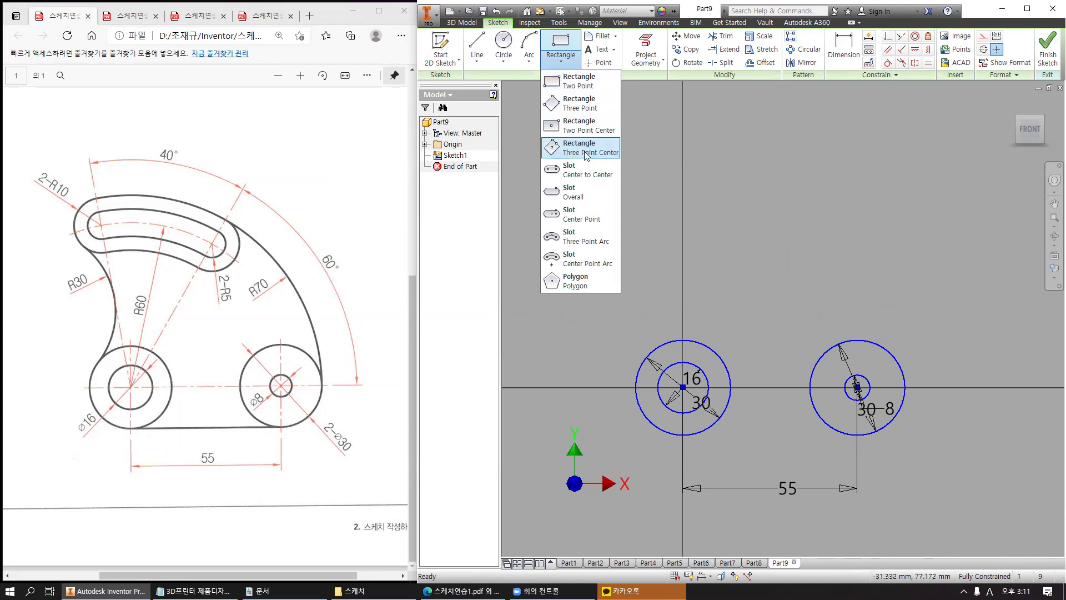
left_click(579, 176)
middle_click_drag(791, 208, 696, 210)
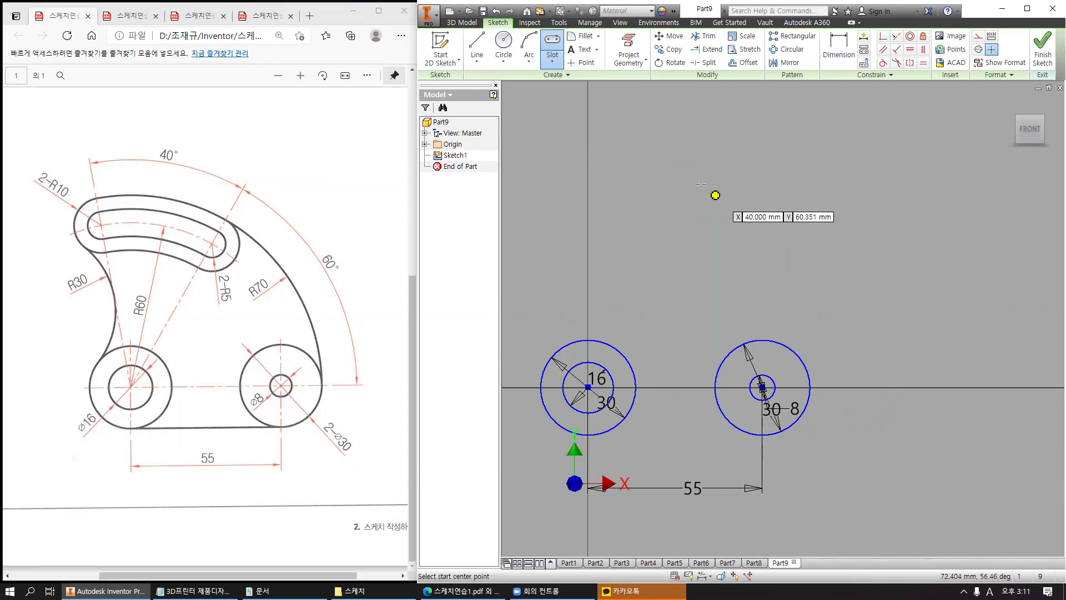
left_click(701, 184)
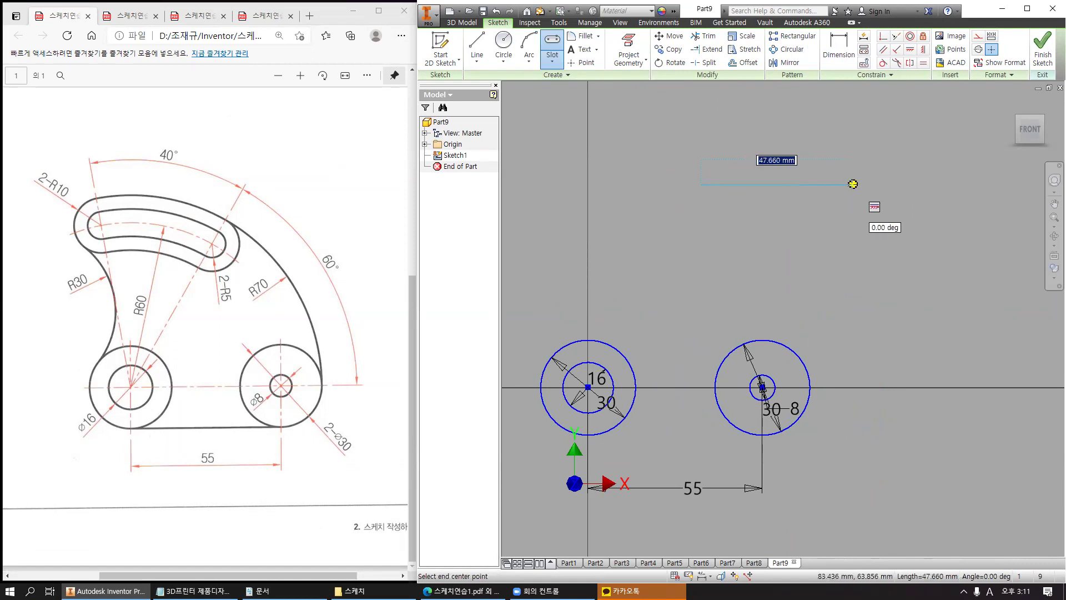
left_click(852, 184)
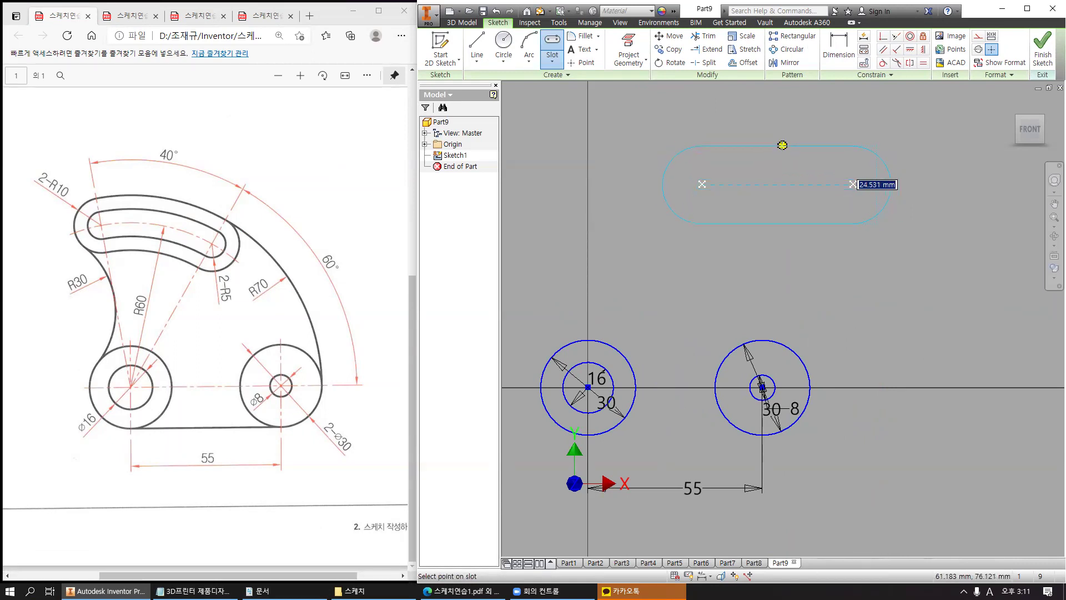
left_click(782, 144)
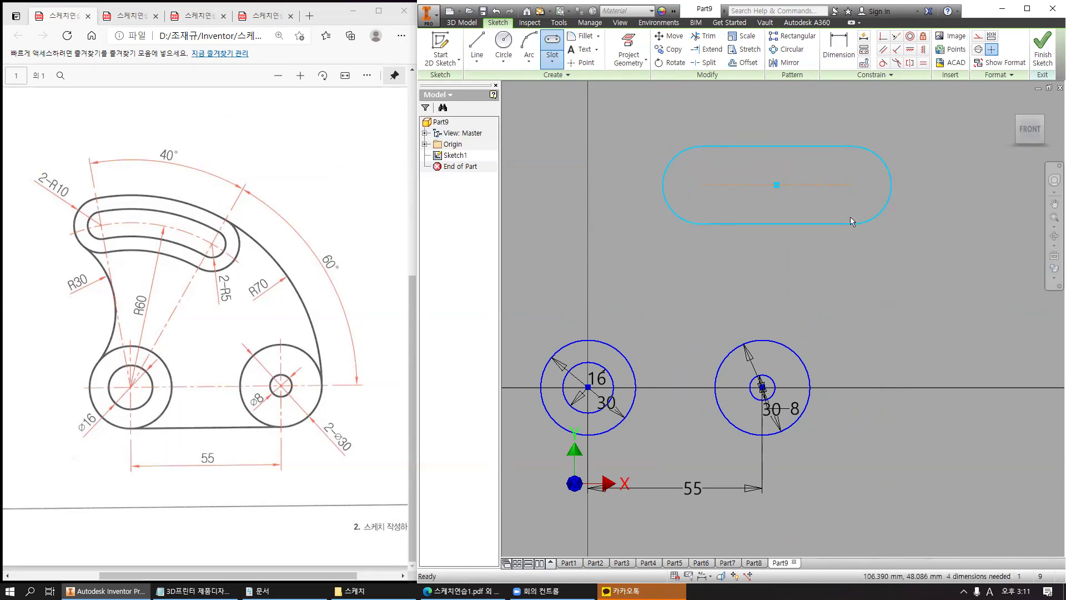
left_click_drag(705, 185, 849, 185, "shift")
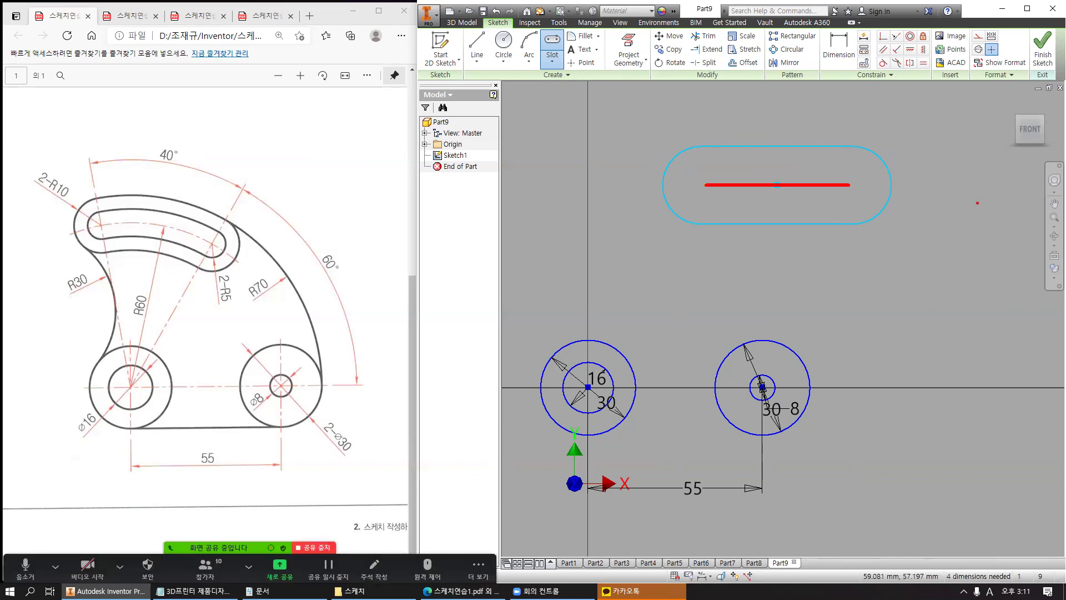
mouse_move(939, 250)
left_mouse_down()
mouse_move(775, 194)
mouse_move(631, 121)
left_mouse_up()
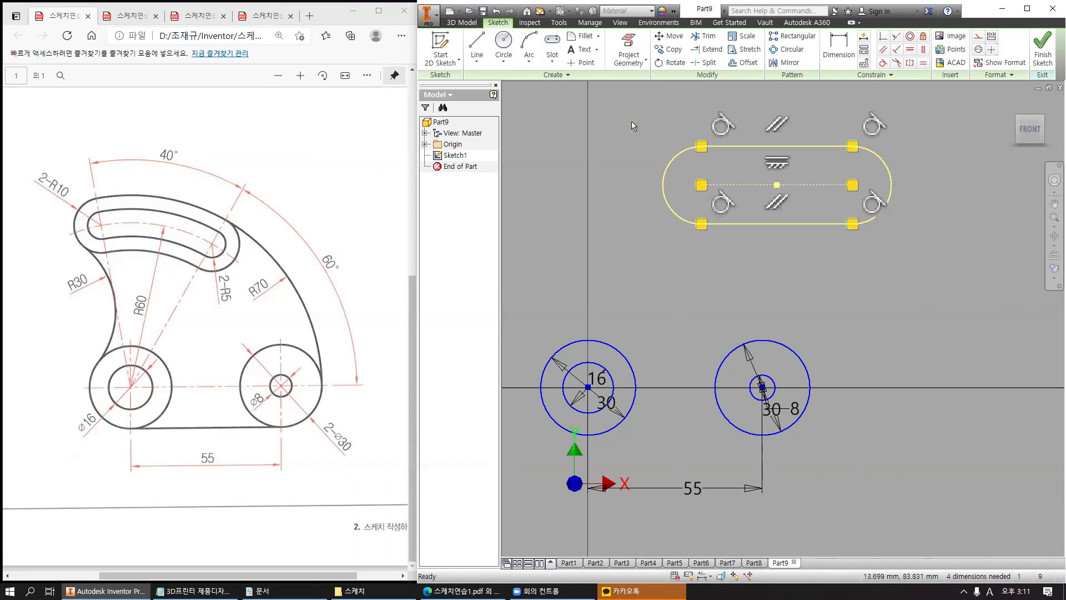
key("Delete")
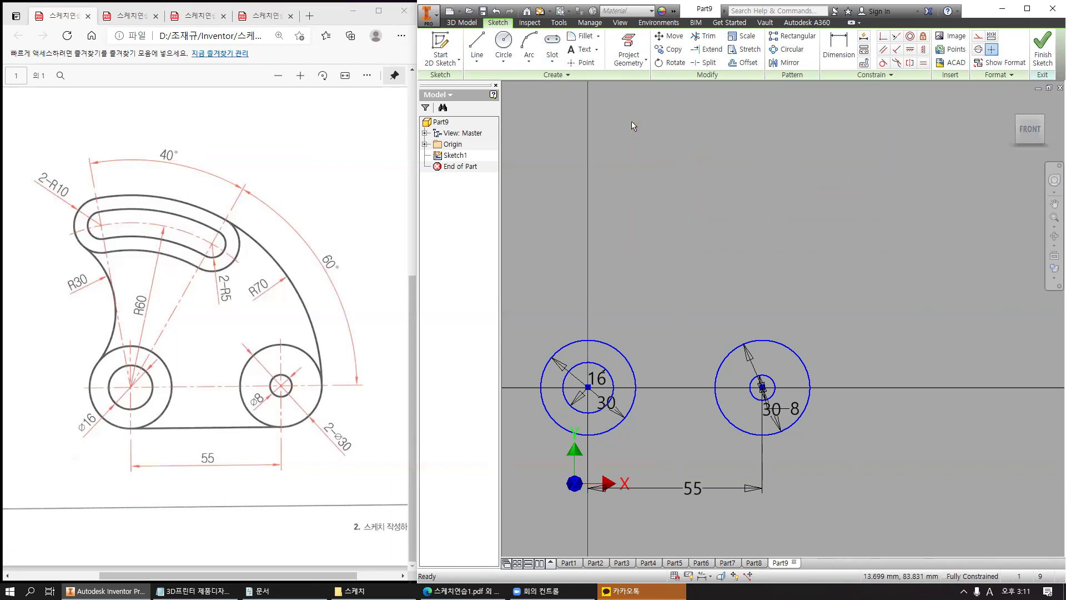
Start the Center Point Arc slot tool.
left_click(551, 60)
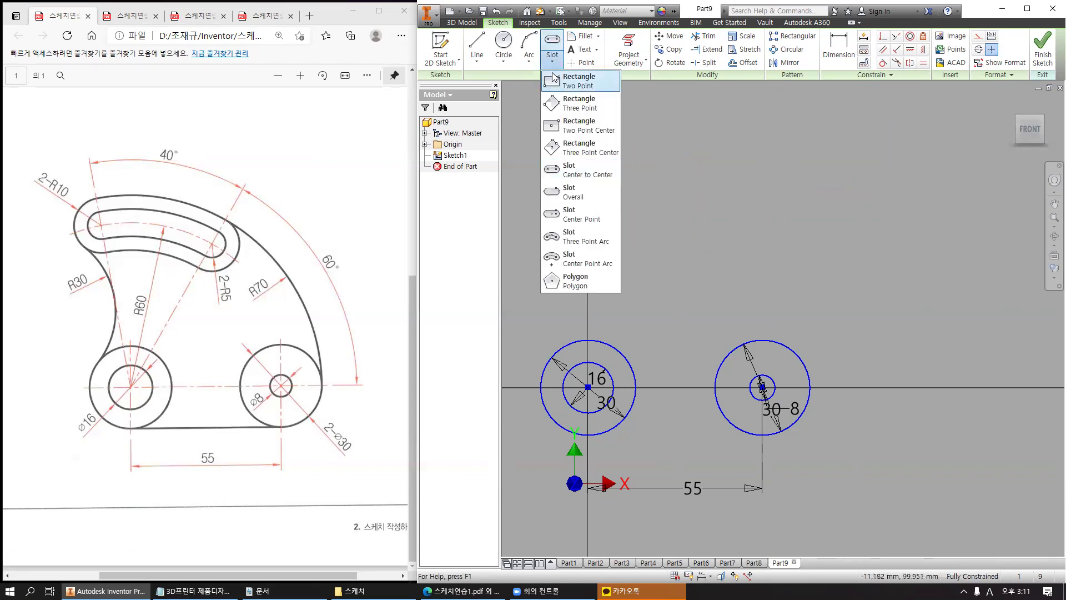
left_click(601, 265)
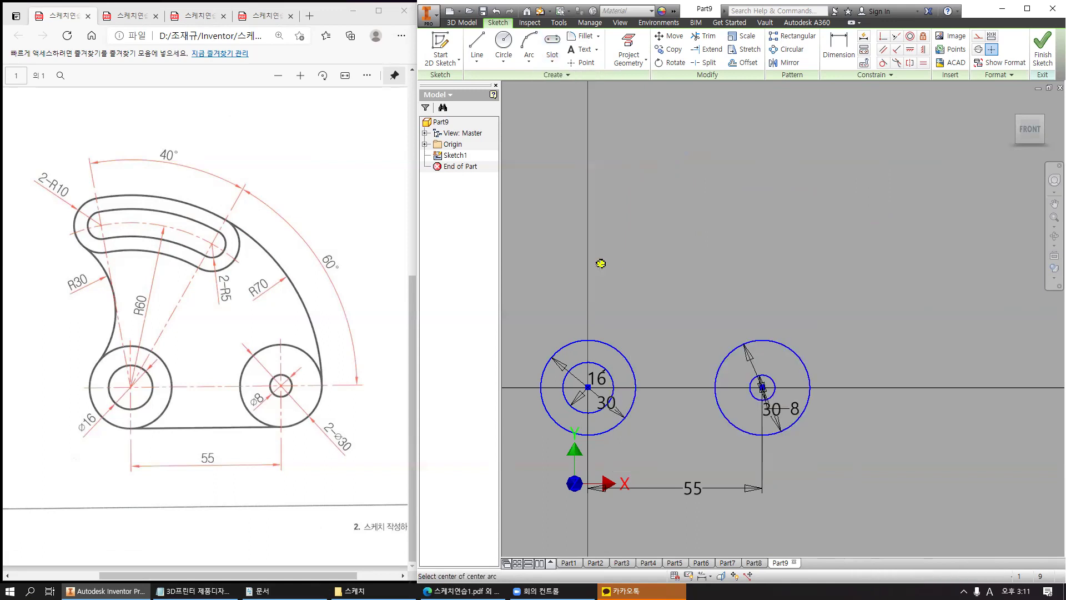
mouse_move(54, 242)
left_mouse_down()
mouse_move(91, 229)
mouse_move(167, 231)
mouse_move(271, 265)
left_mouse_up()
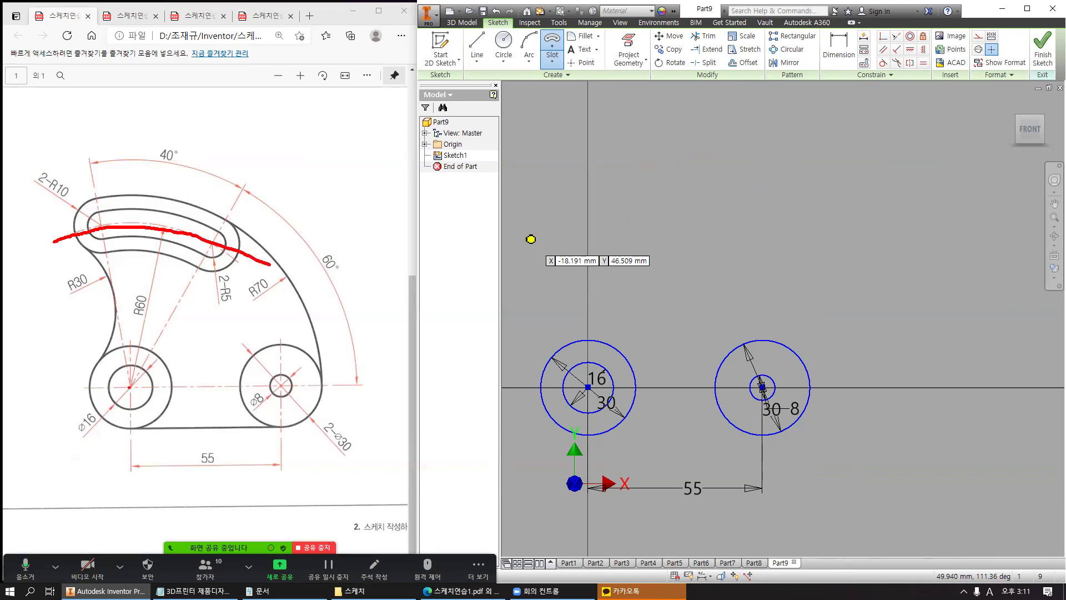
left_click(129, 387)
left_click(101, 226)
mouse_move(153, 224)
left_mouse_down()
mouse_move(159, 200)
mouse_move(149, 207)
mouse_move(166, 206)
mouse_move(142, 248)
left_mouse_up()
left_click_drag(147, 256, 156, 248)
key("Escape")
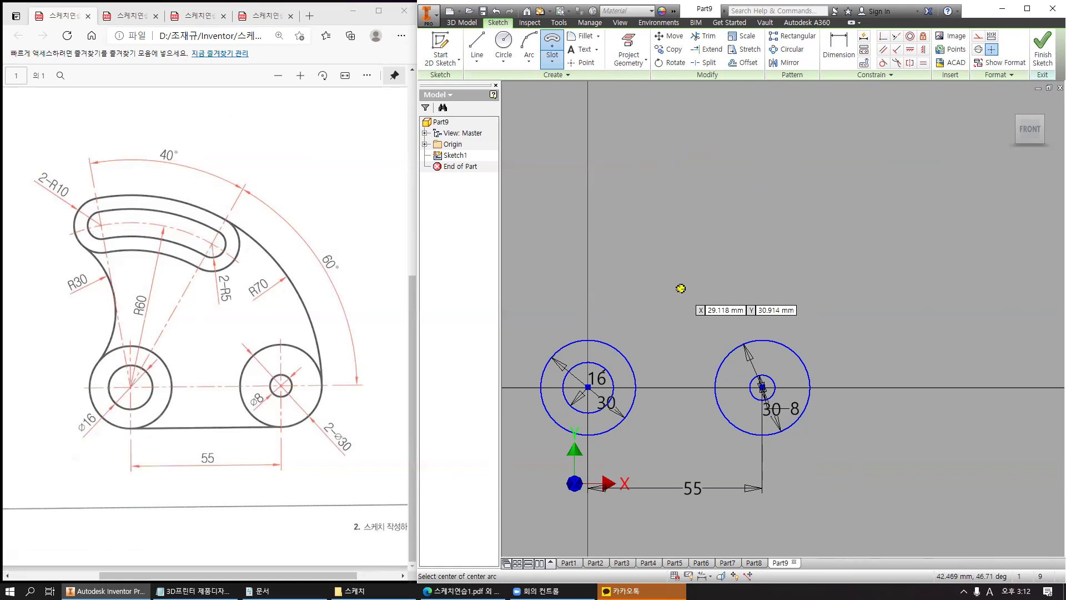
Draw a trial center point arc slot above the two circle pairs and delete it.
middle_click_drag(776, 164, 776, 216)
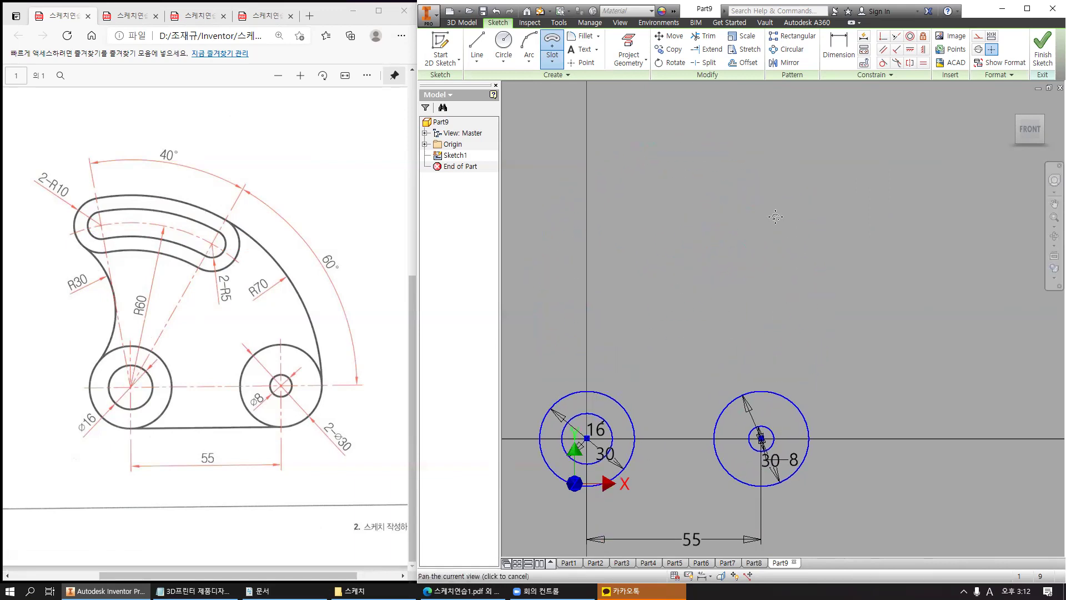
left_click(782, 176)
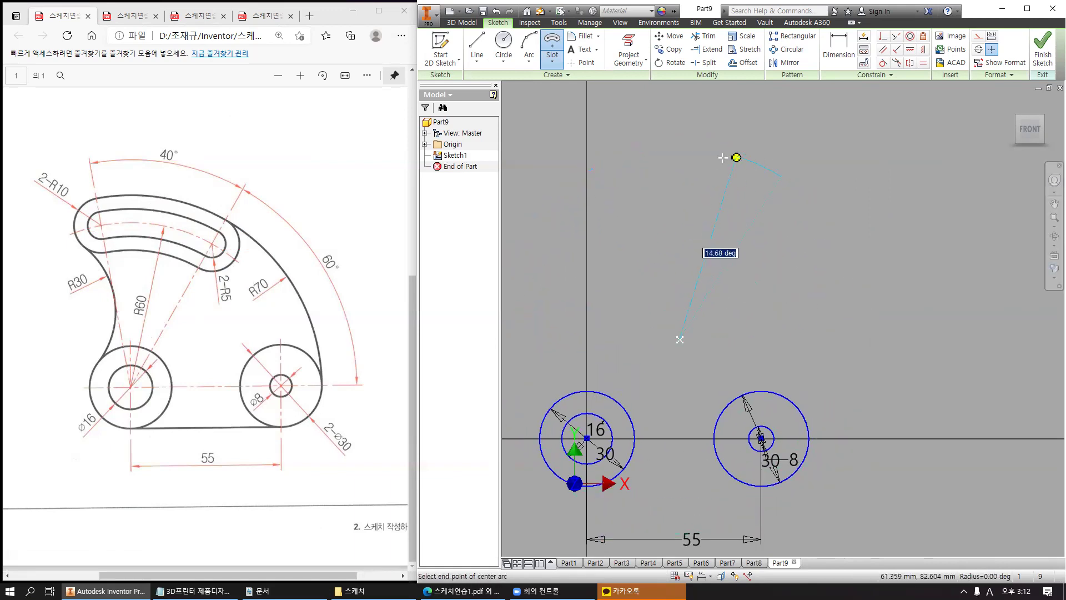
left_click(594, 166)
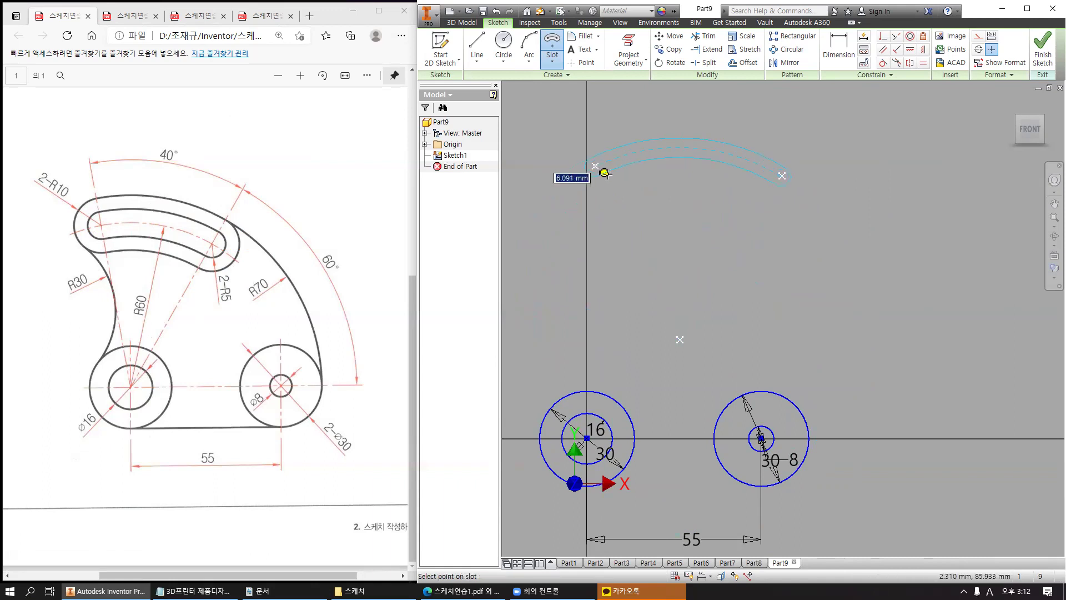
left_click(619, 194)
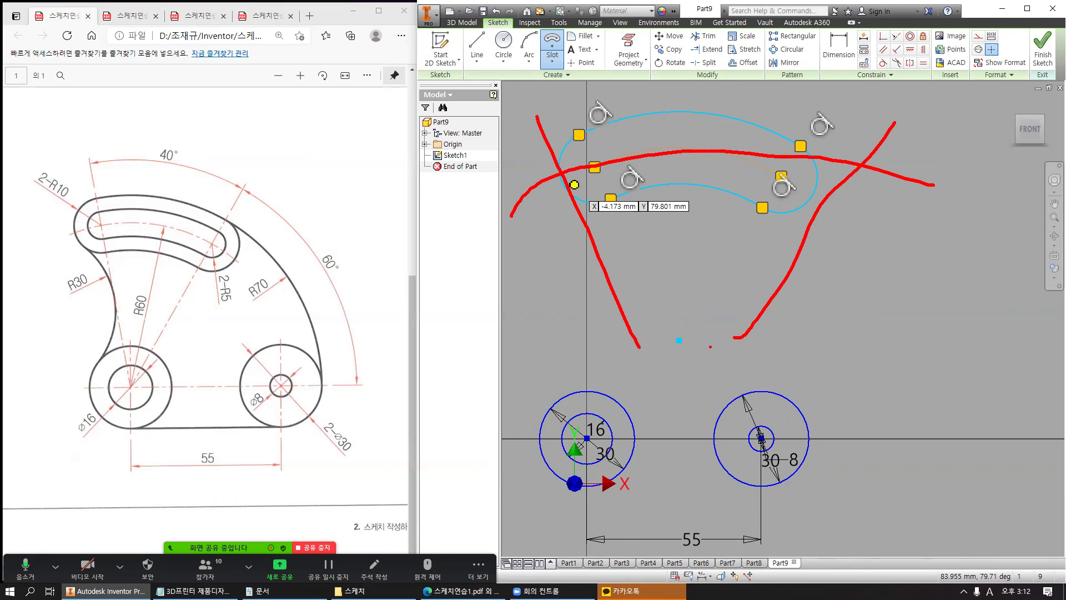
key("Escape")
left_click_drag(836, 243, 552, 93)
key("Delete")
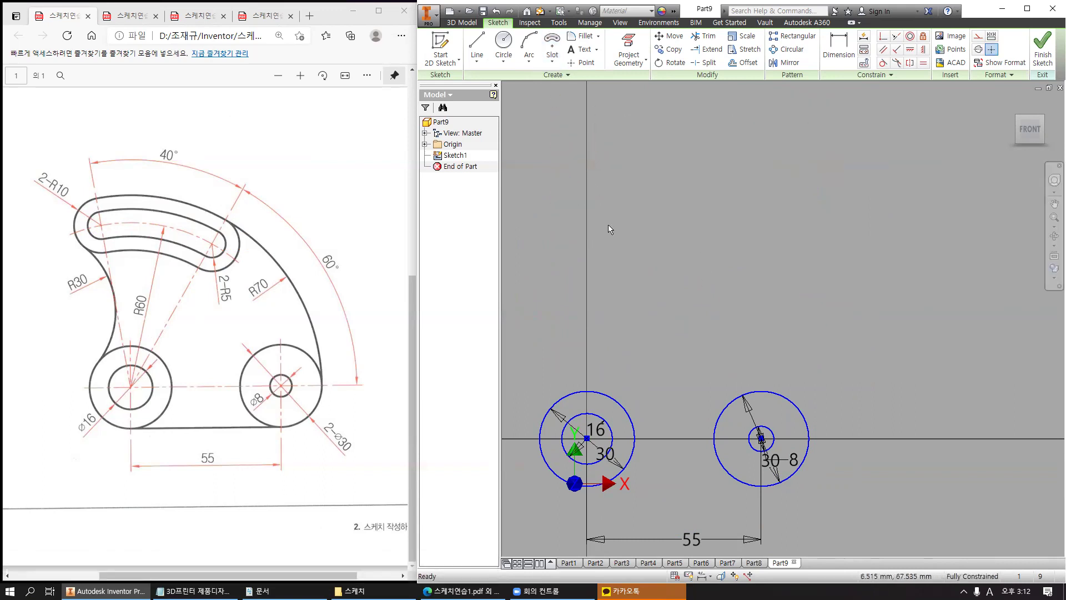
Begin a new center point arc slot with its arc centre on the shared centre of the 16 mm and 30 mm circles.
middle_click_drag(608, 228, 669, 215)
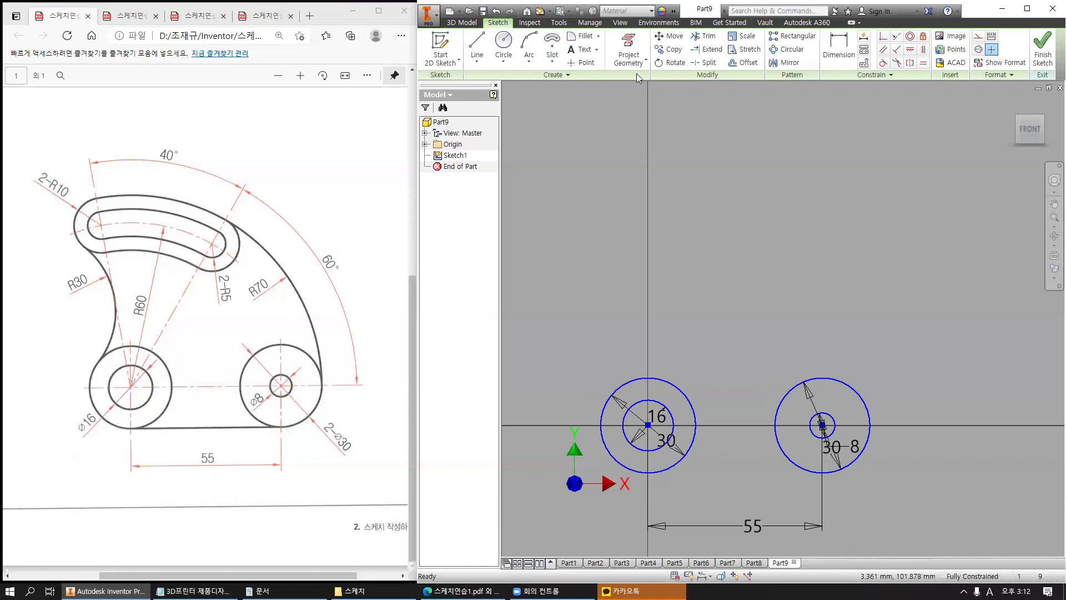
left_click(552, 39)
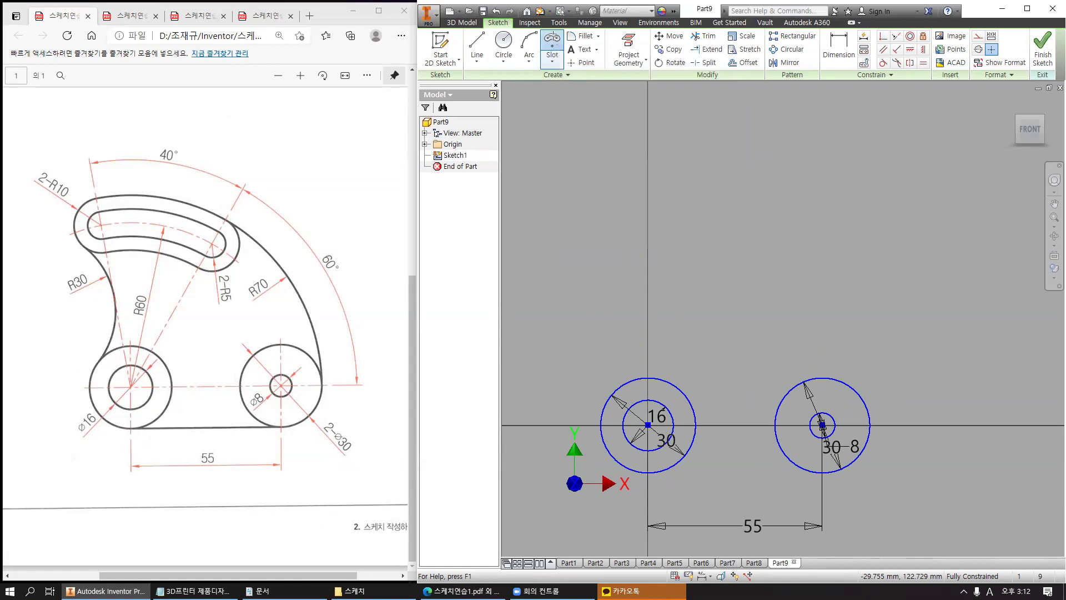
mouse_move(693, 312)
middle_mouse_down()
mouse_move(693, 283)
mouse_move(719, 241)
middle_mouse_up()
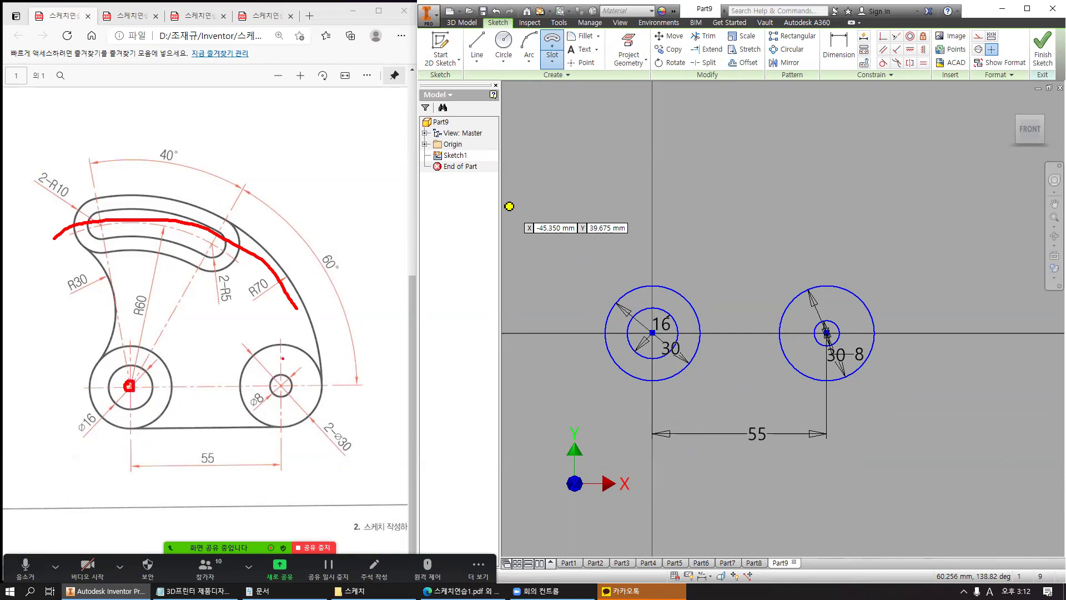
left_click(652, 332)
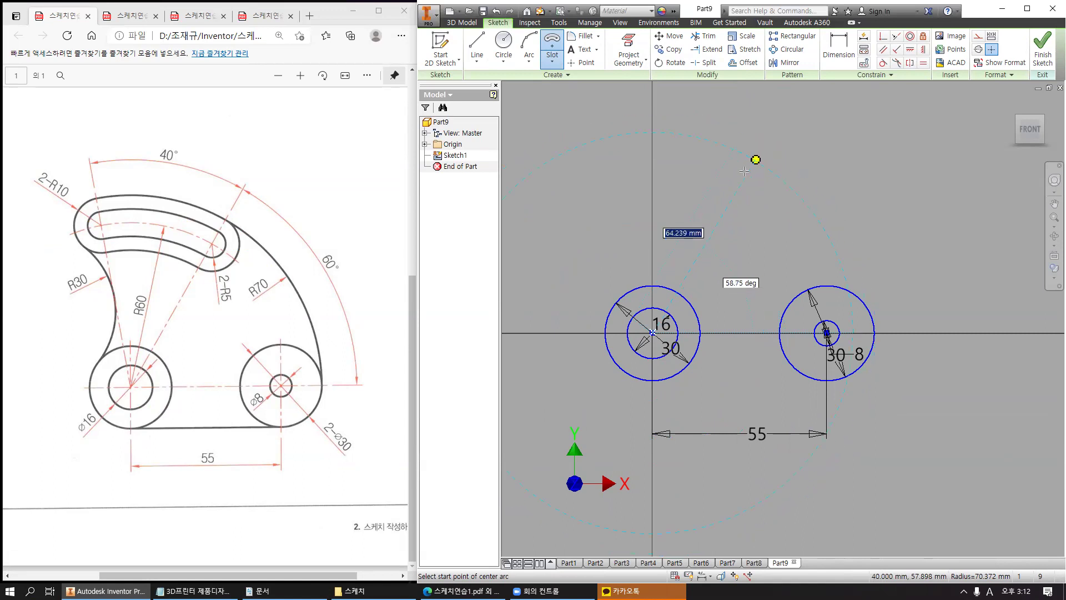
mouse_move(654, 203)
left_mouse_down()
mouse_move(683, 231)
mouse_move(752, 244)
mouse_move(769, 289)
mouse_move(793, 295)
left_mouse_up()
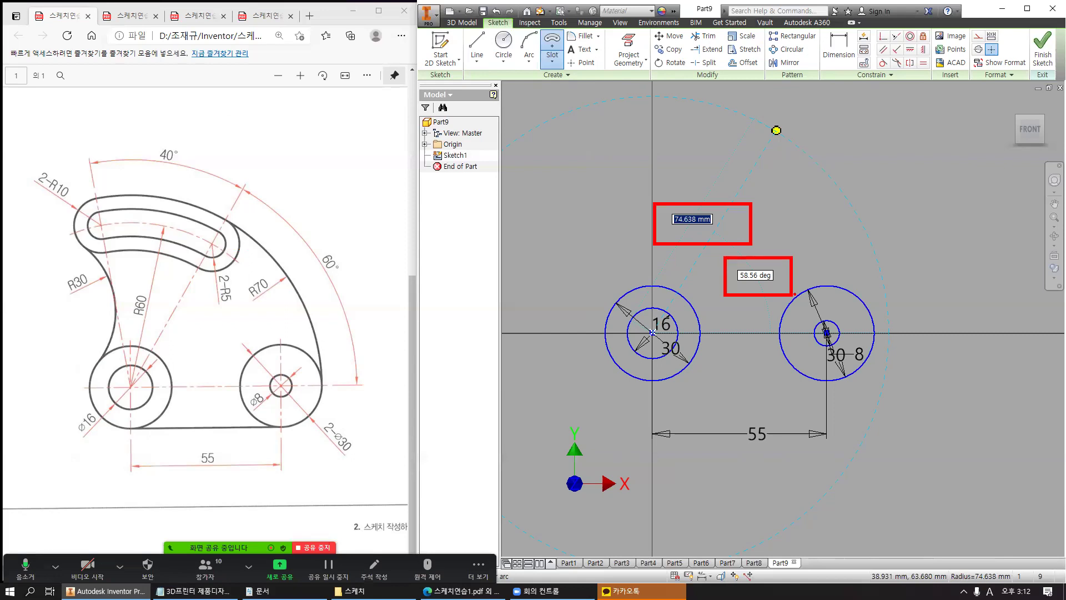
left_click_drag(656, 336, 719, 378)
left_click_drag(776, 131, 837, 172)
left_click_drag(723, 132, 721, 161)
left_click_drag(728, 161, 735, 153)
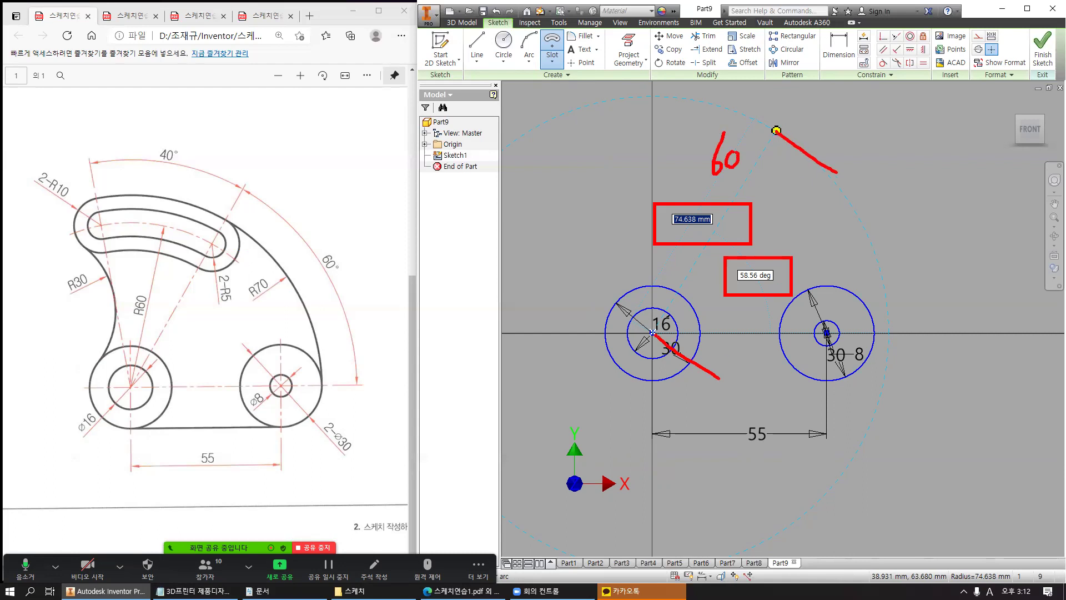
key("Escape")
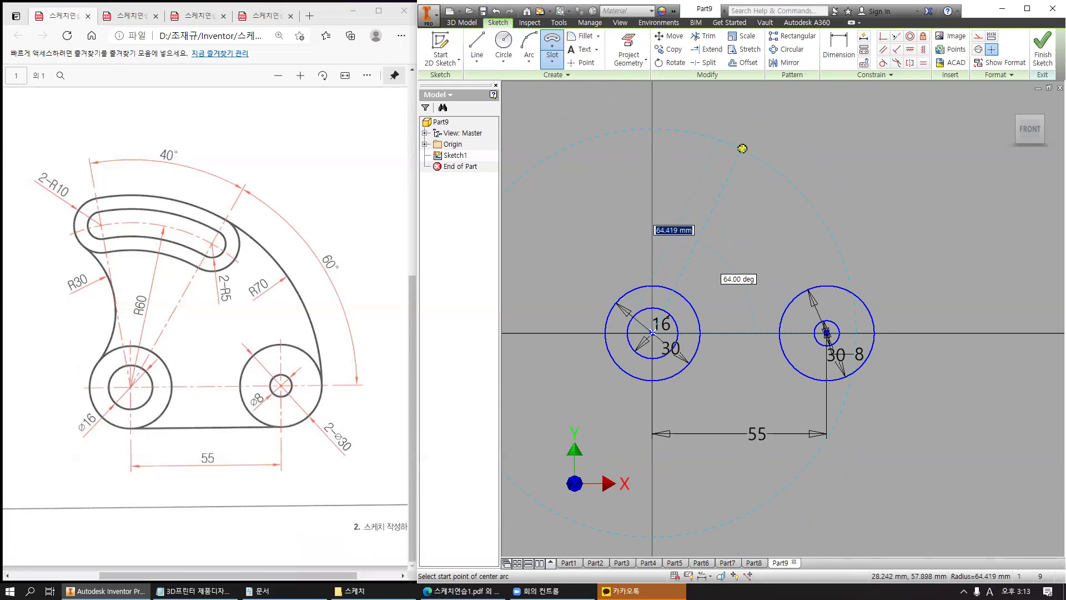
Complete the arc slot with a 60 mm radius, a 60° start angle, a 40° sweep towards the upper left and a 20 mm width.
type("60")
key("Tab")
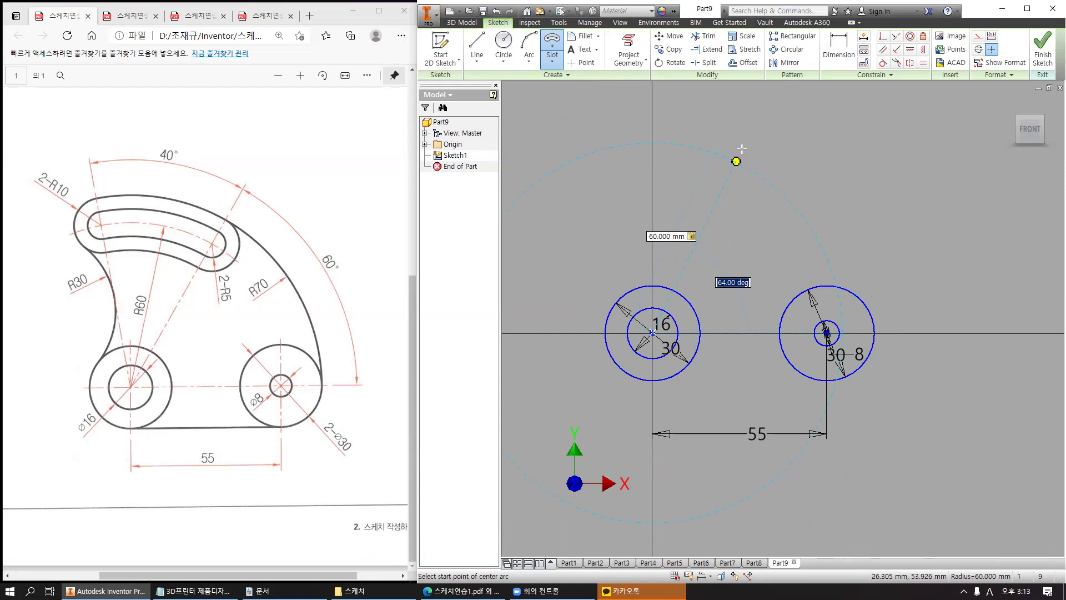
type("60")
key("Return")
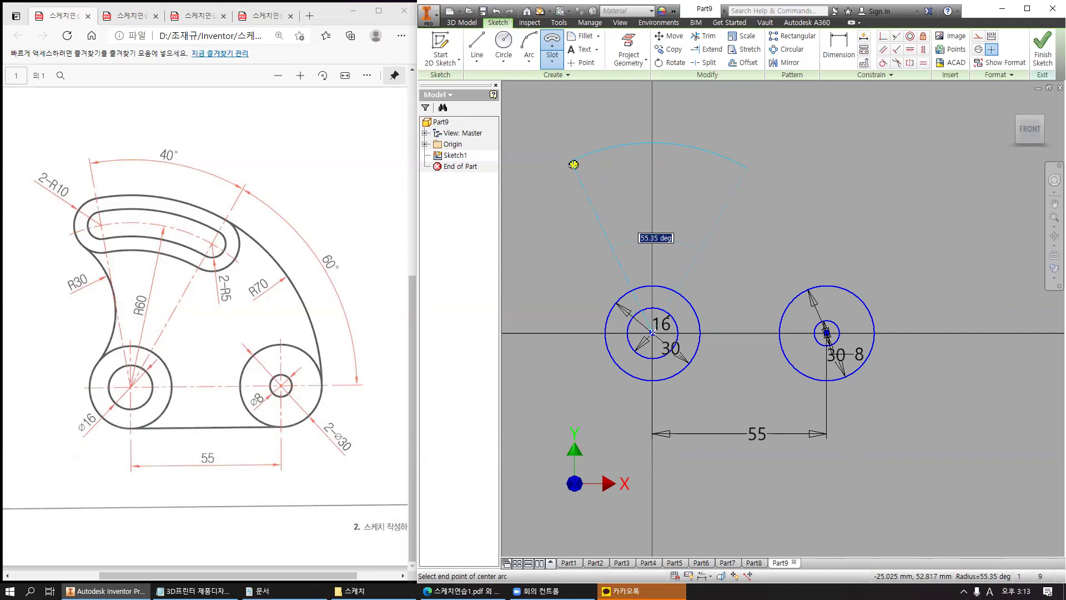
type("40")
key("Return")
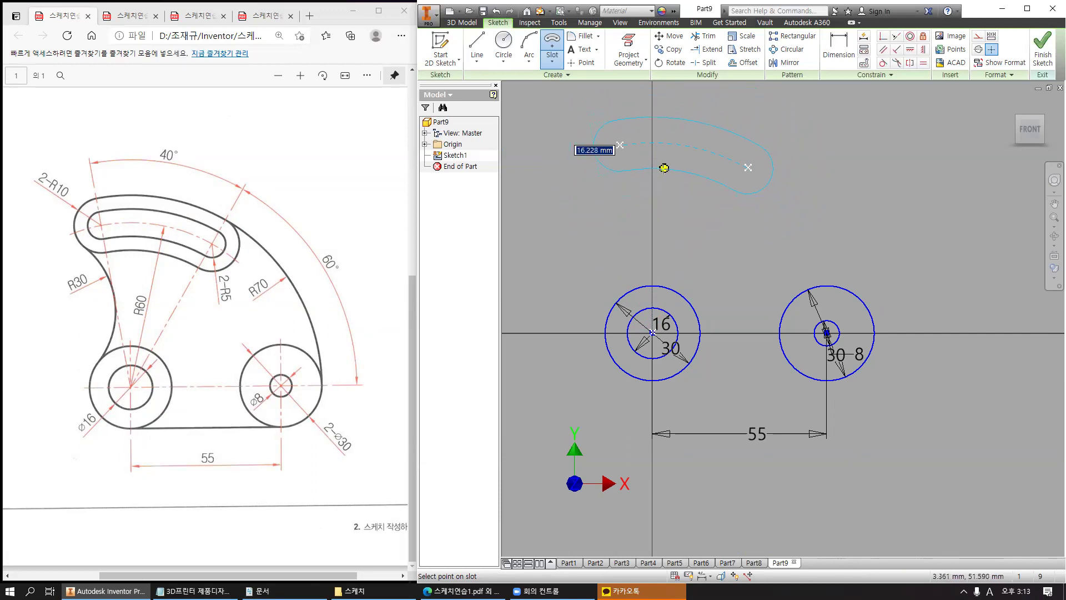
type("20")
key("Return")
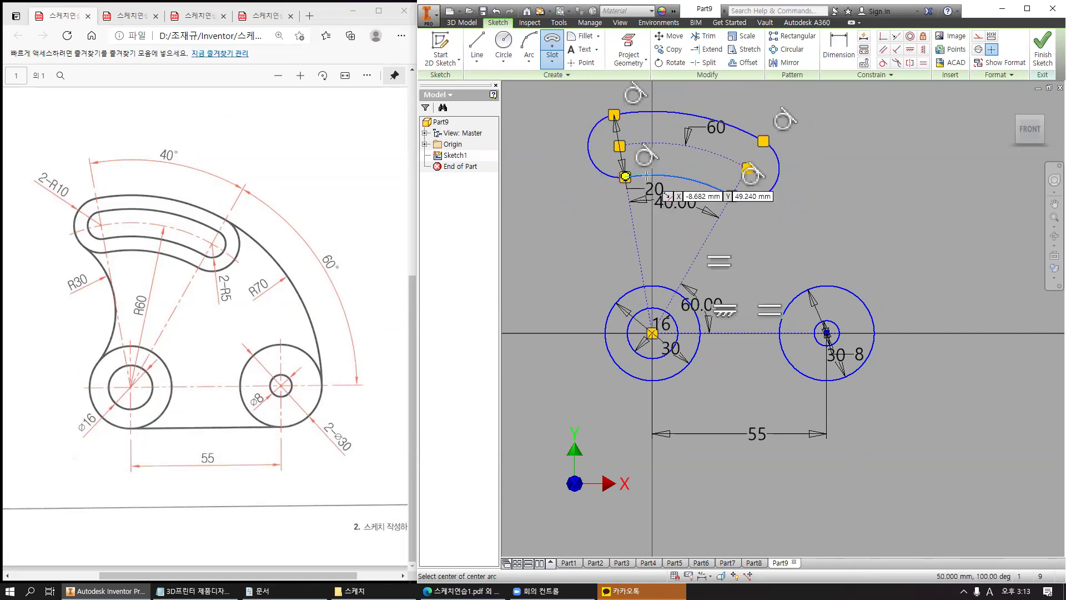
key("Escape")
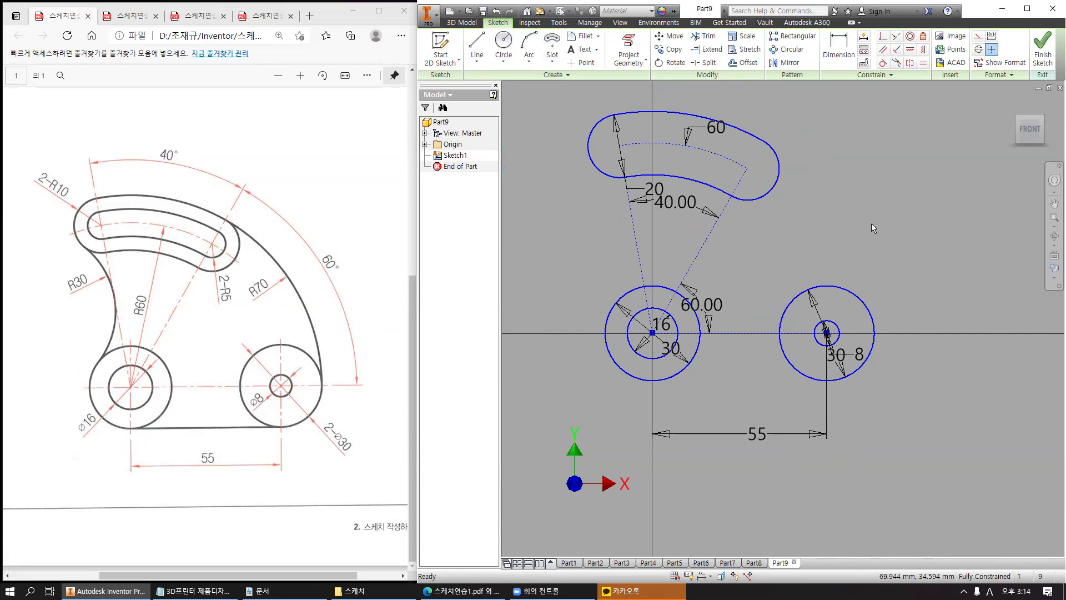
Offset the complete arc slot outline inward as one loop, with Loop Select turned on.
middle_click_drag(833, 178, 816, 213)
middle_click_drag(784, 175, 809, 164)
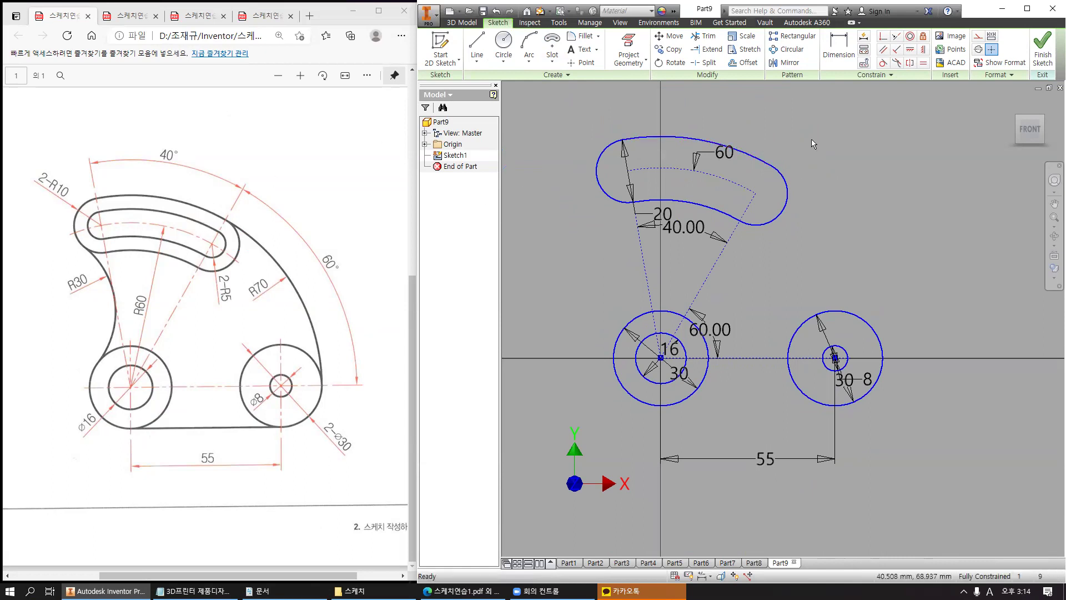
left_click(748, 63)
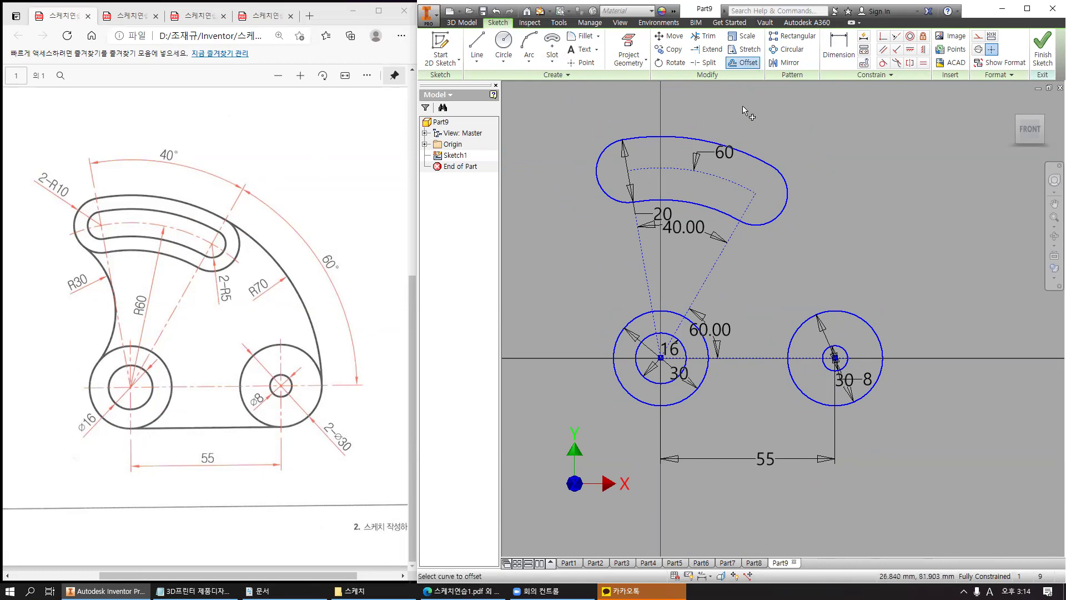
right_click(835, 125)
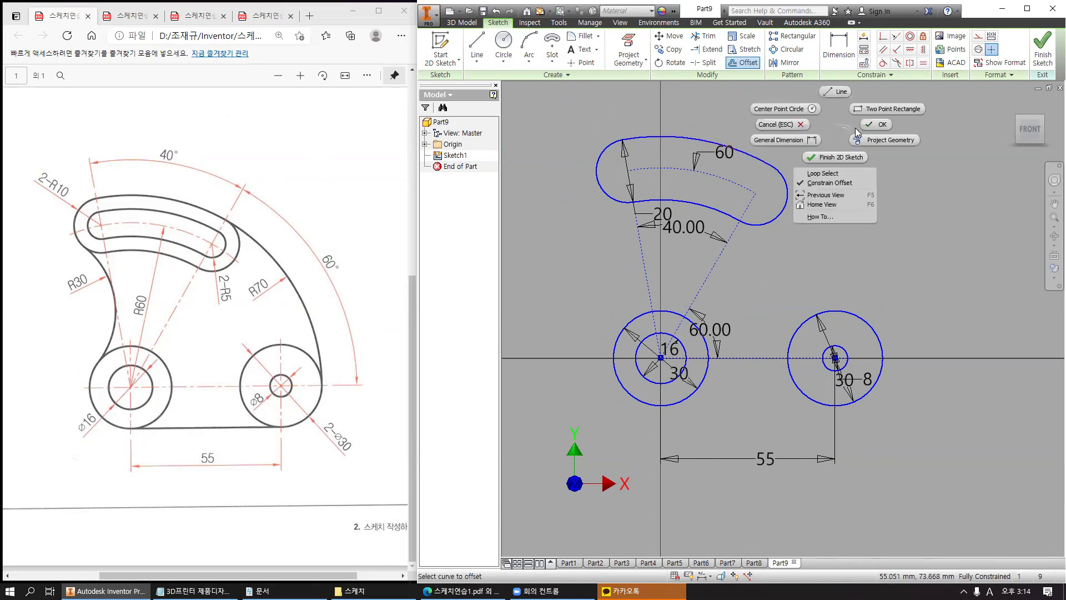
left_click(841, 175)
left_click(775, 162)
left_click(737, 171)
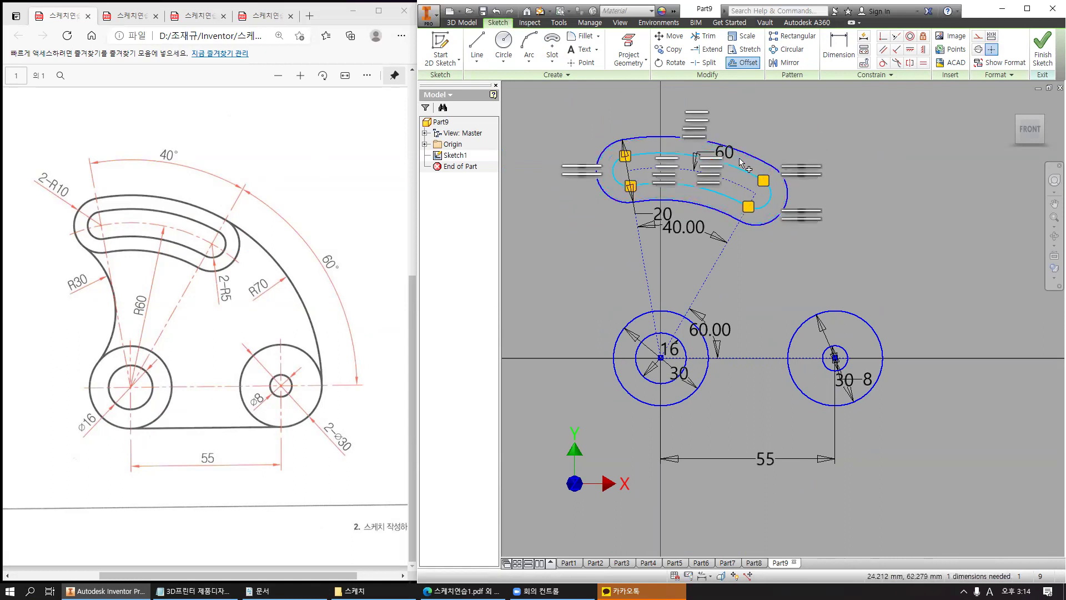
Dimension the offset between the outer and inner upper arcs of the slot as 5 mm.
key("d")
left_click(730, 147)
left_click(731, 162)
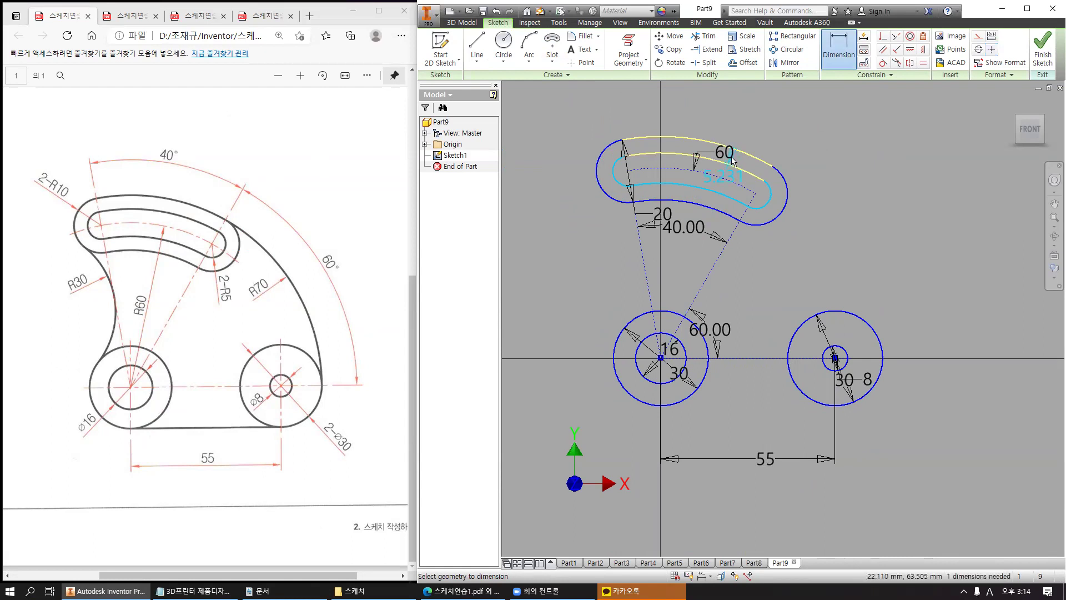
left_click(732, 162)
type("5")
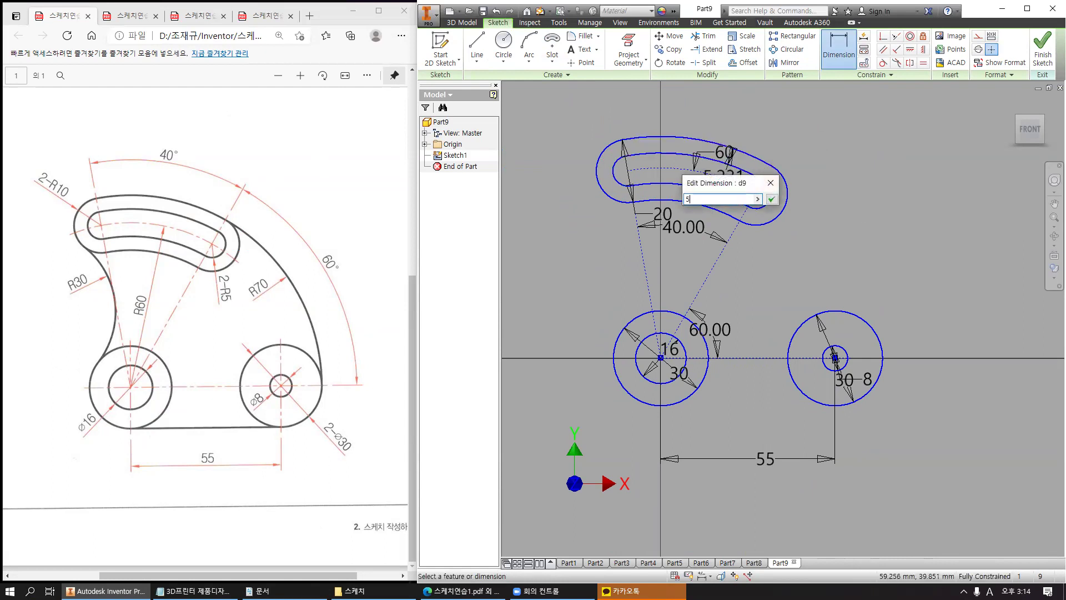
key("Return")
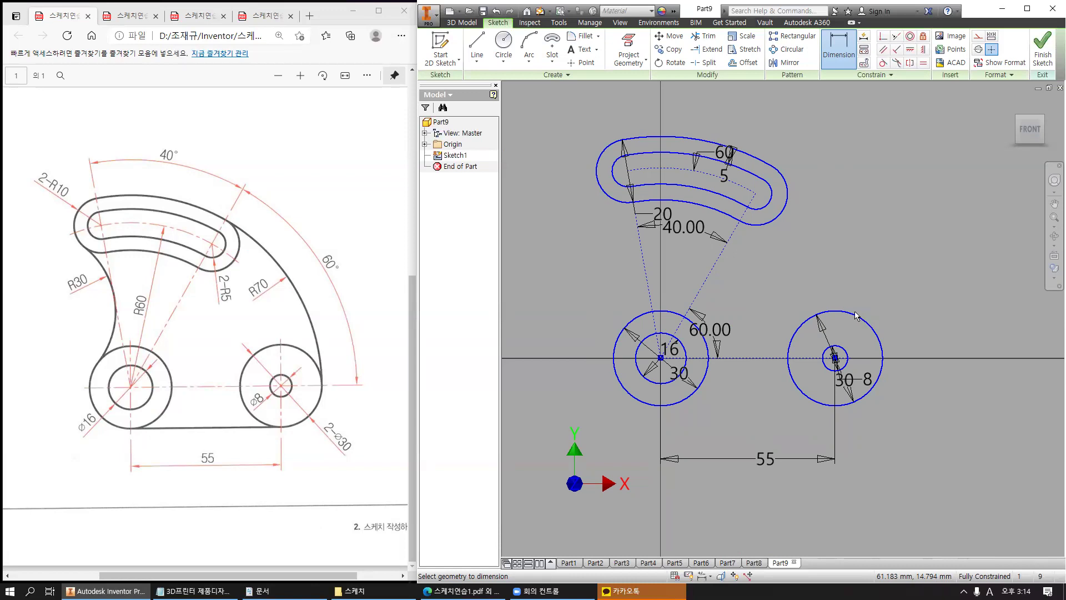
key("ctrl+2")
mouse_move(964, 26)
left_mouse_down("ctrl")
mouse_move(978, 50)
mouse_move(1033, 85)
left_mouse_up("ctrl")
mouse_move(972, 37)
left_mouse_down()
mouse_move(906, 84)
mouse_move(921, 78)
mouse_move(896, 100)
mouse_move(911, 109)
mouse_move(897, 128)
mouse_move(911, 115)
left_mouse_up()
mouse_move(916, 106)
left_mouse_down()
mouse_move(922, 116)
mouse_move(926, 103)
left_mouse_up()
left_click_drag(928, 92, 924, 117)
left_click_drag(858, 171, 881, 169)
left_click(886, 169)
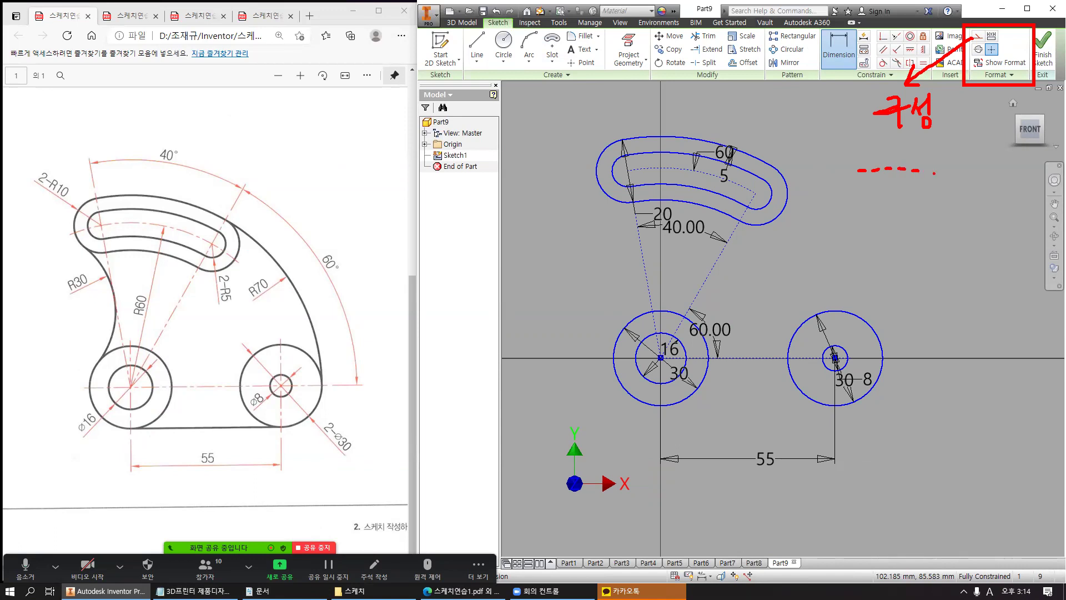
left_click_drag(951, 170, 975, 169)
key("Escape")
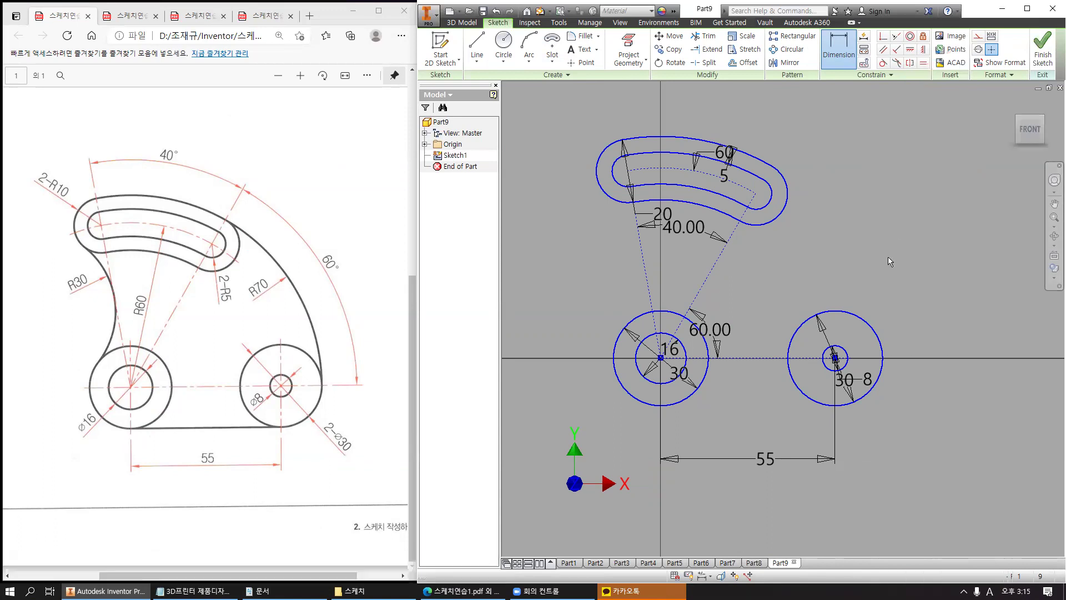
Convert the 16 mm and 30 mm circles at the origin to construction geometry.
key("Escape")
left_click(858, 317)
left_click(844, 348)
left_click(886, 417)
left_click_drag(886, 418, 777, 282)
left_click_drag(727, 418, 587, 312)
left_click(978, 35)
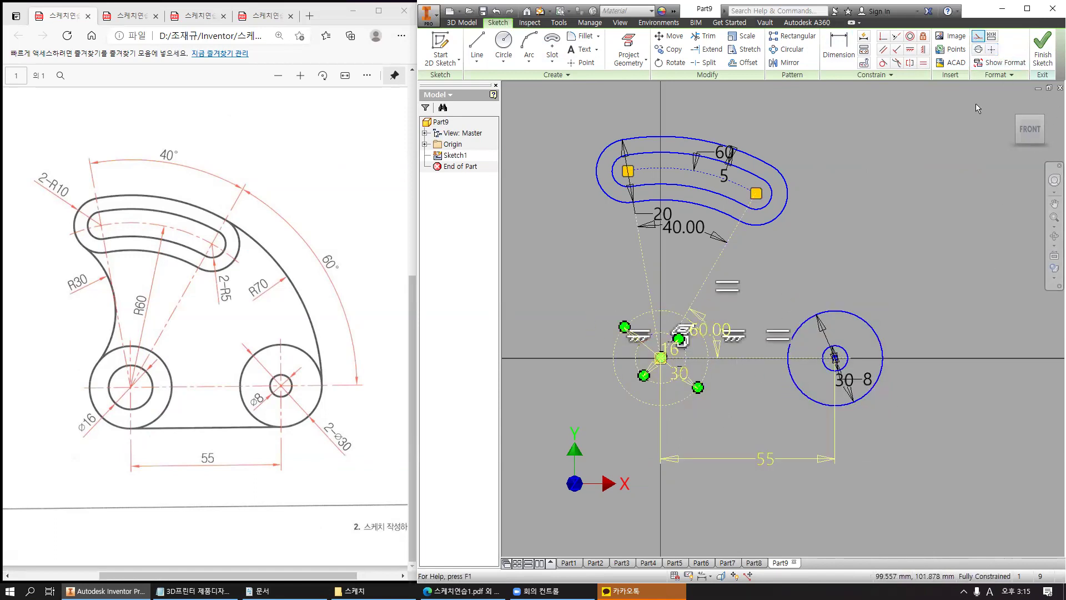
Convert the 8 mm and 30 mm circles of the other pair to construction geometry and finish the sketch.
left_click(904, 291)
left_click_drag(906, 429, 783, 303)
left_click(978, 36)
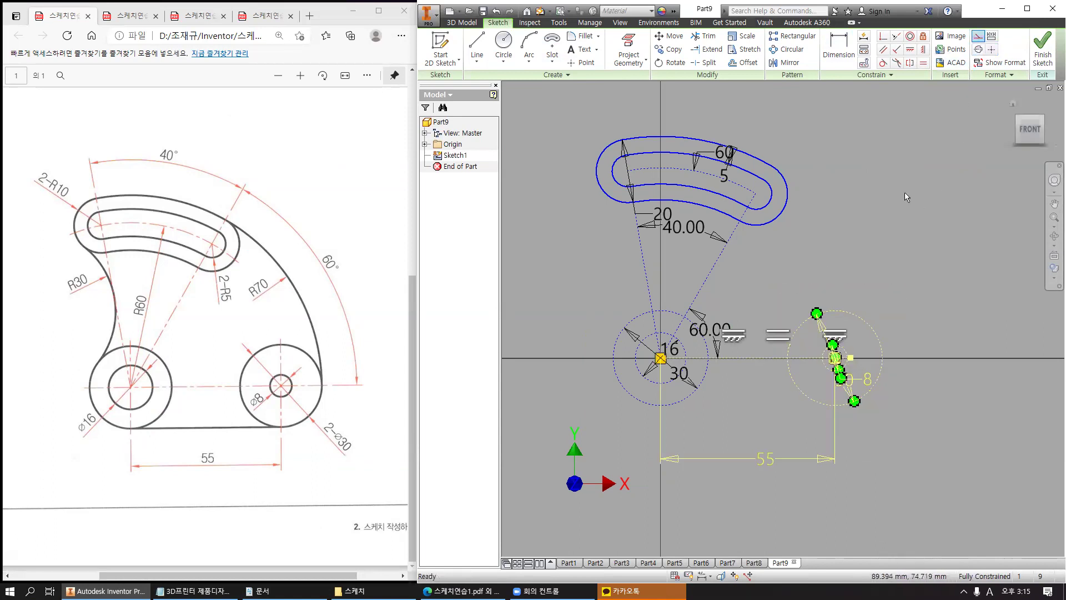
left_click(904, 192)
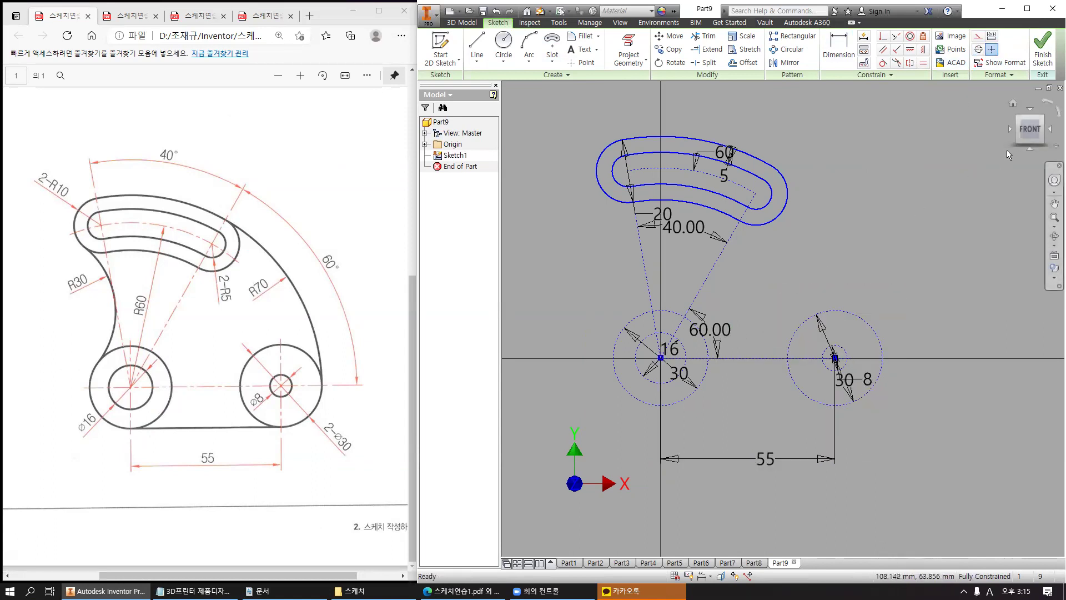
left_click(1042, 58)
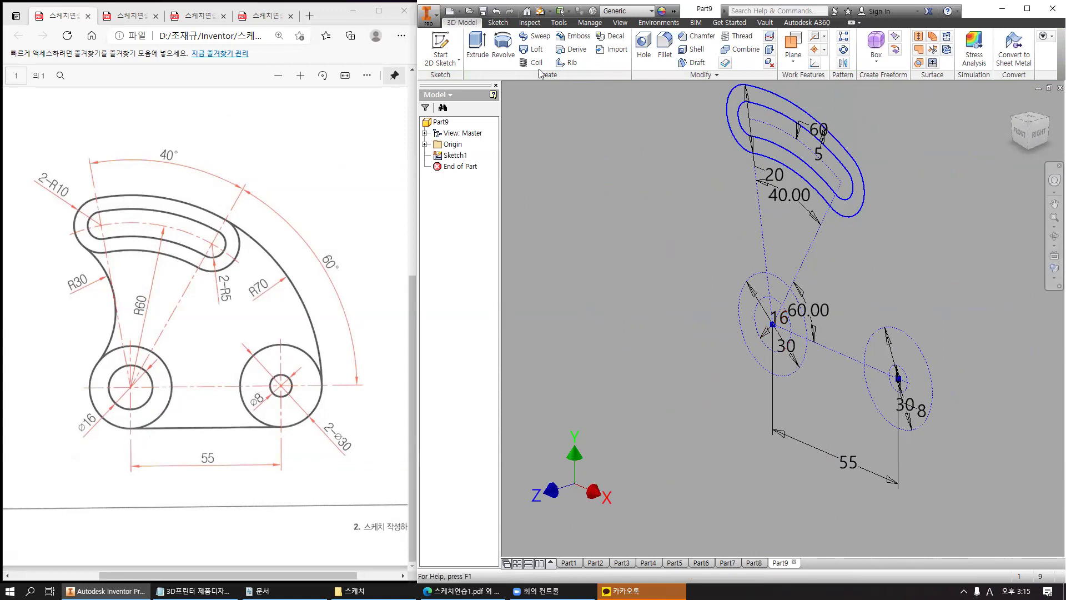
Try a 10 mm extrusion of the band between the two slot outlines and cancel it.
key("e")
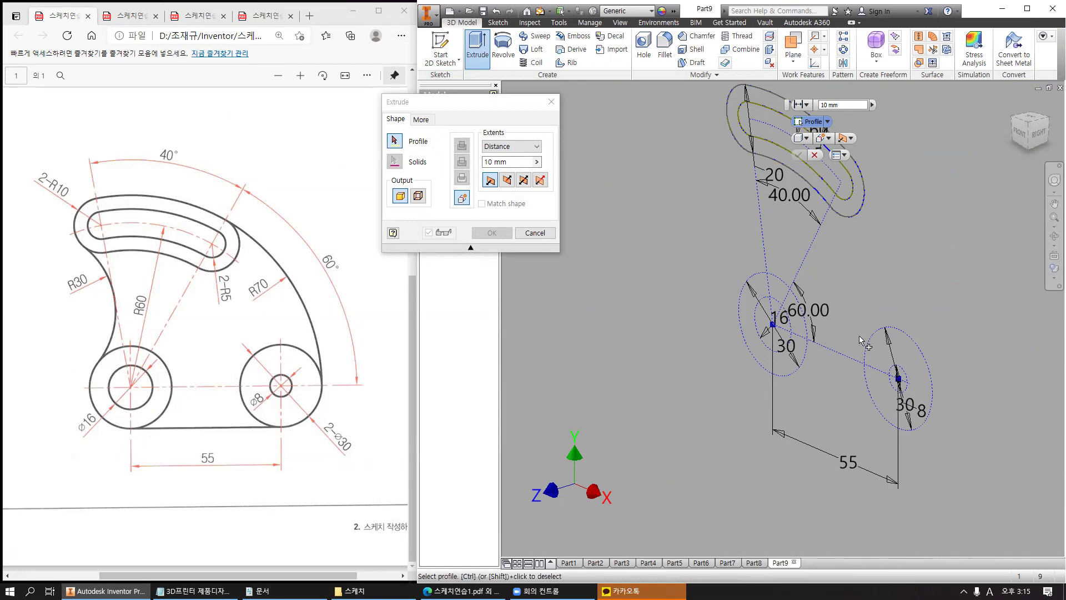
middle_click_drag(865, 288, 849, 373)
left_click(795, 266)
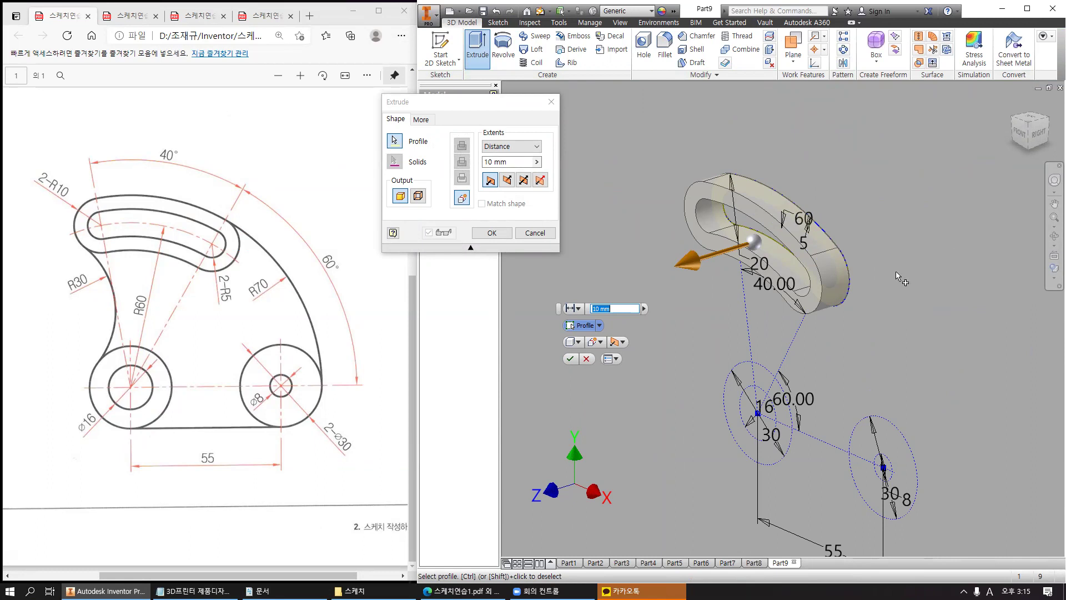
left_click(534, 233)
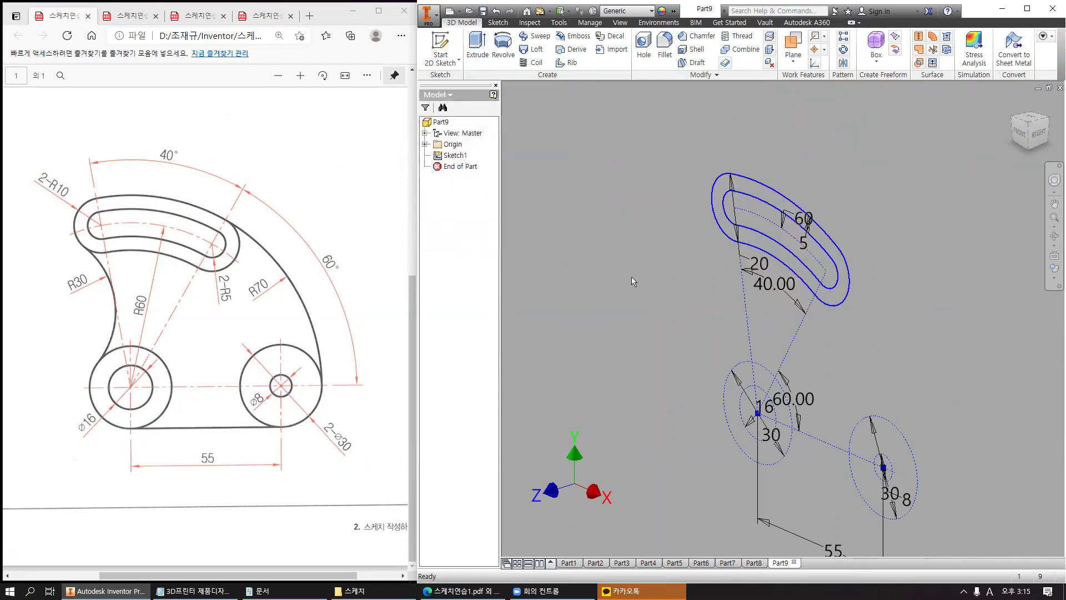
middle_click_drag(647, 248, 615, 241)
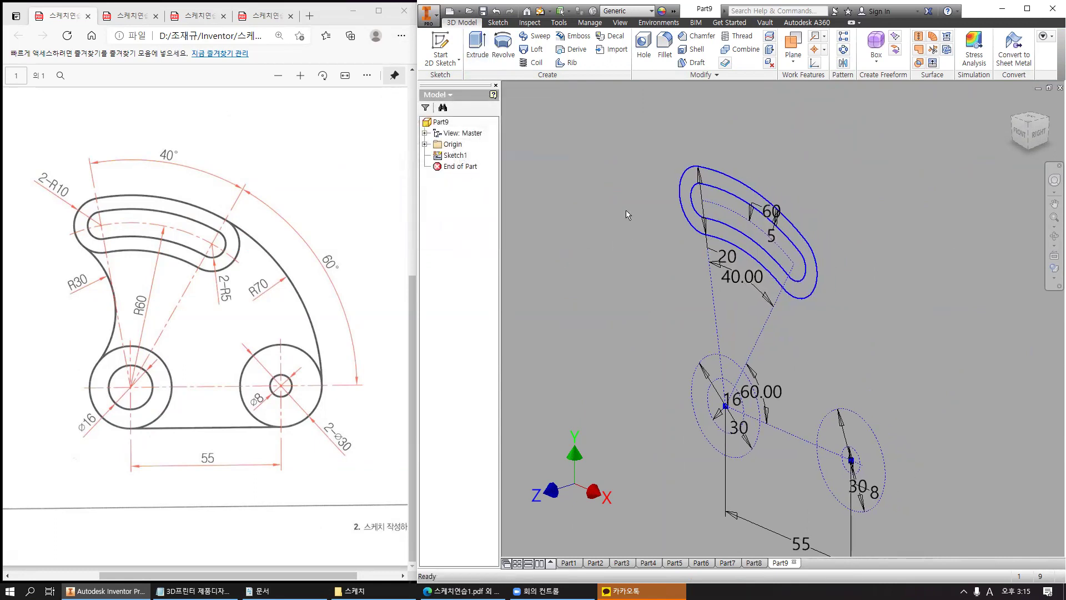